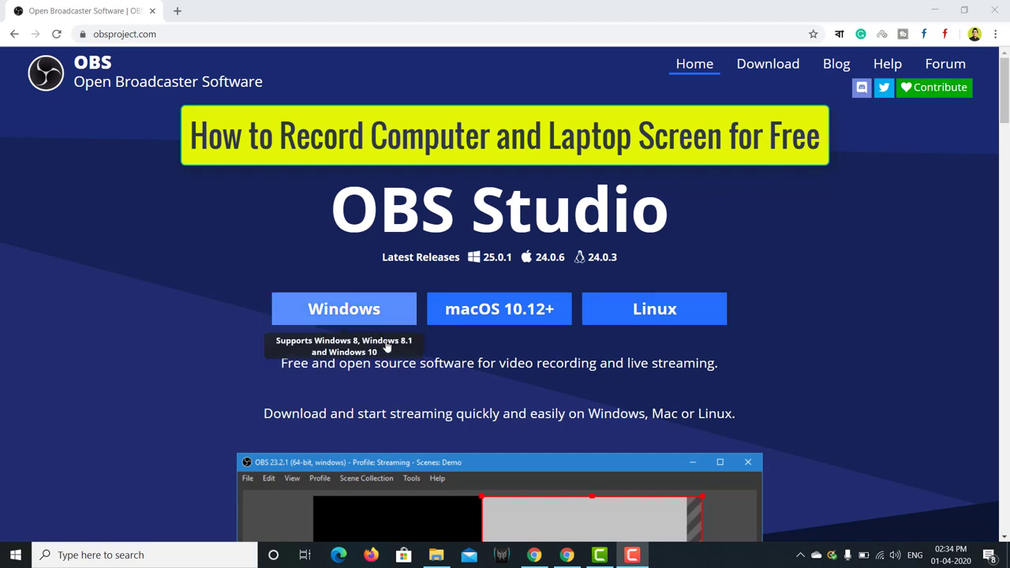
- Download the Windows installer of OBS Studio to the Desktop and minimize the browser window
left_click(352, 310)
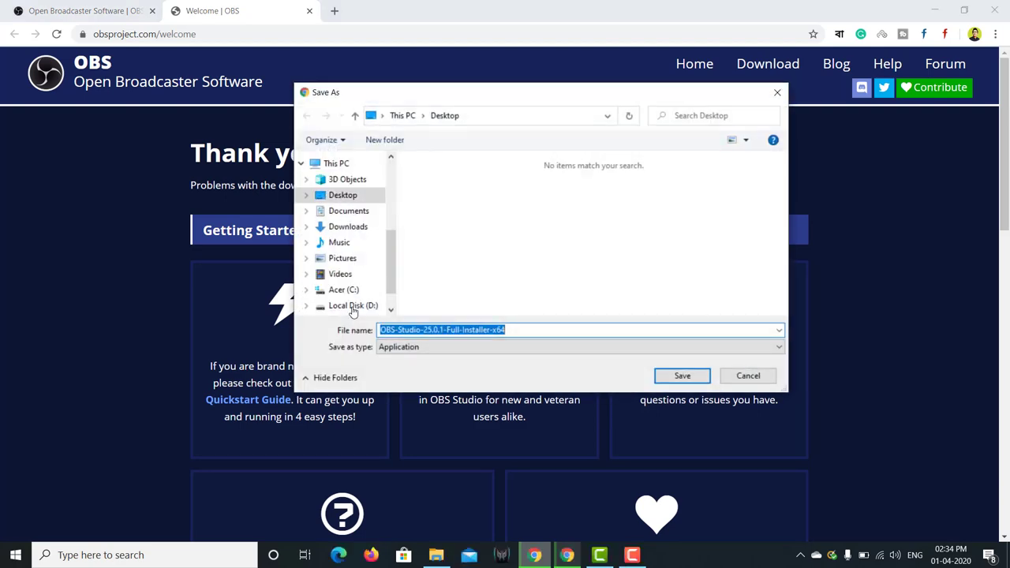
left_click(681, 376)
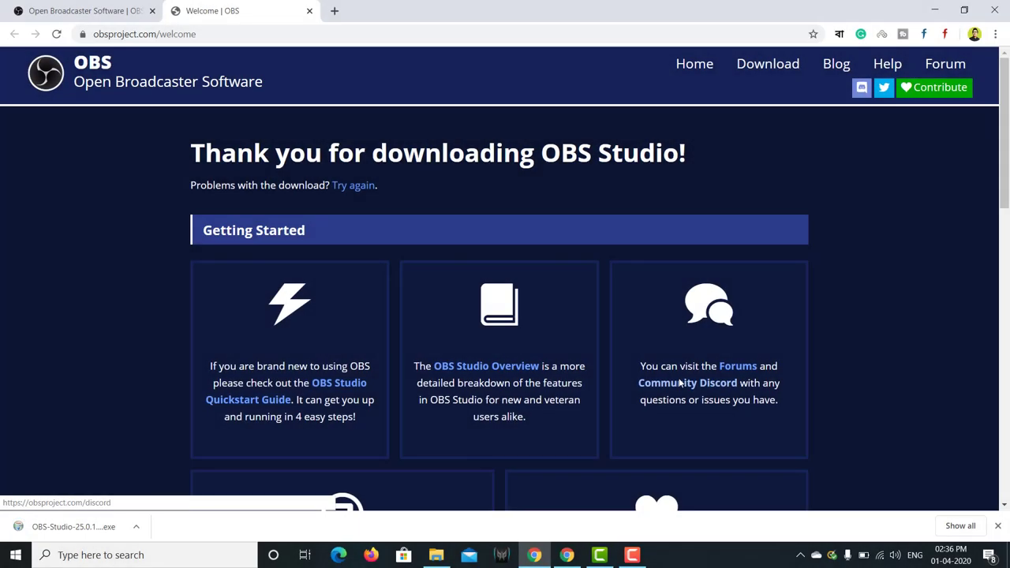
left_click(934, 10)
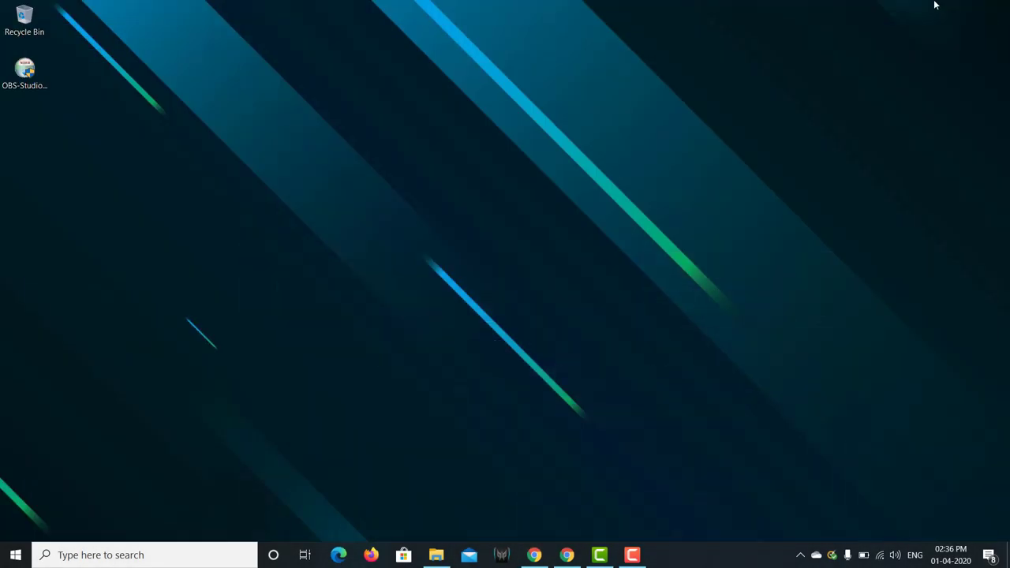
- Run the OBS Studio installer from the desktop, install it in C:\Program Files\obs-studio and finish setup with the program launched
left_click_drag(25, 71, 101, 186)
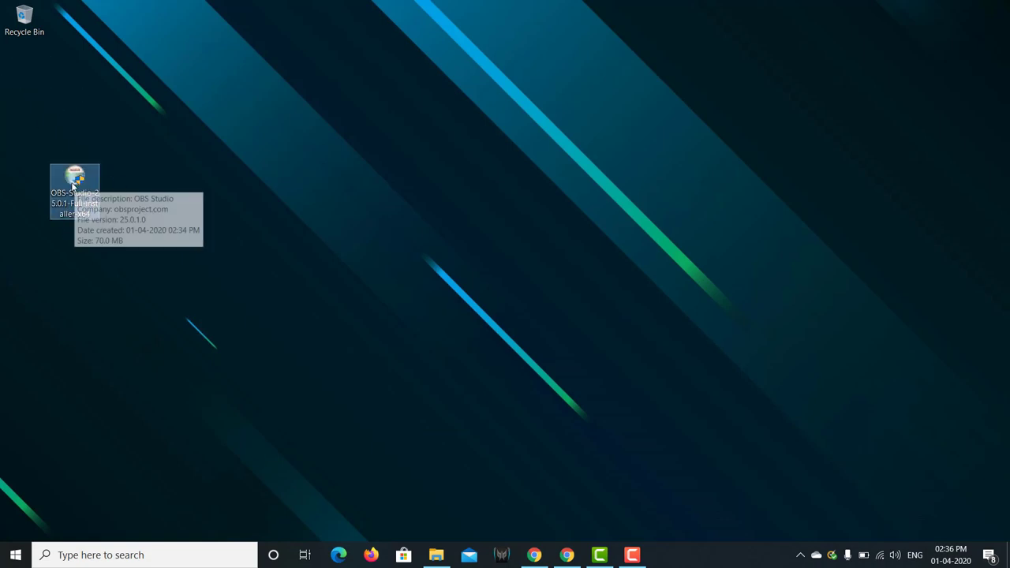
left_click(182, 222)
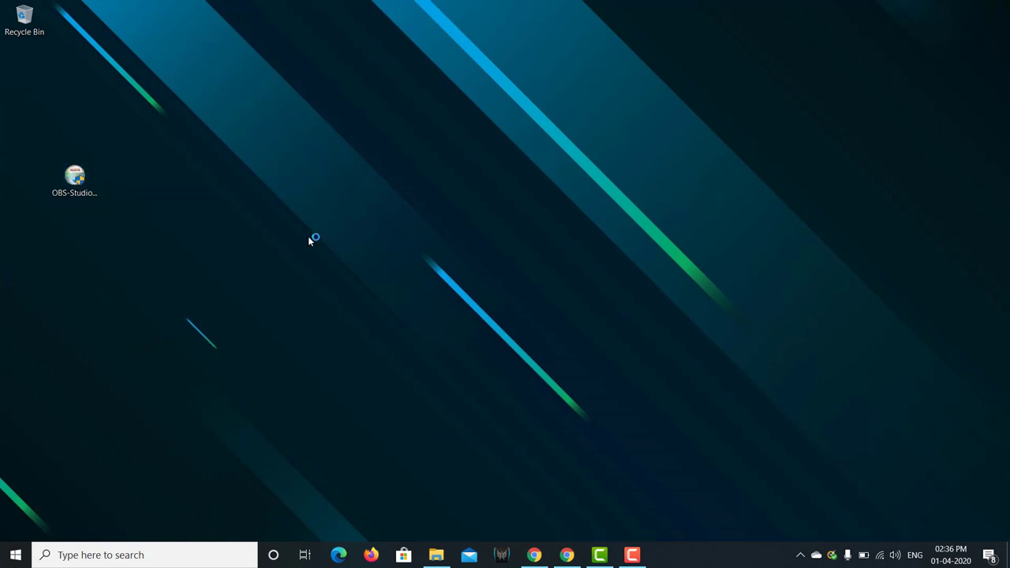
left_click(581, 381)
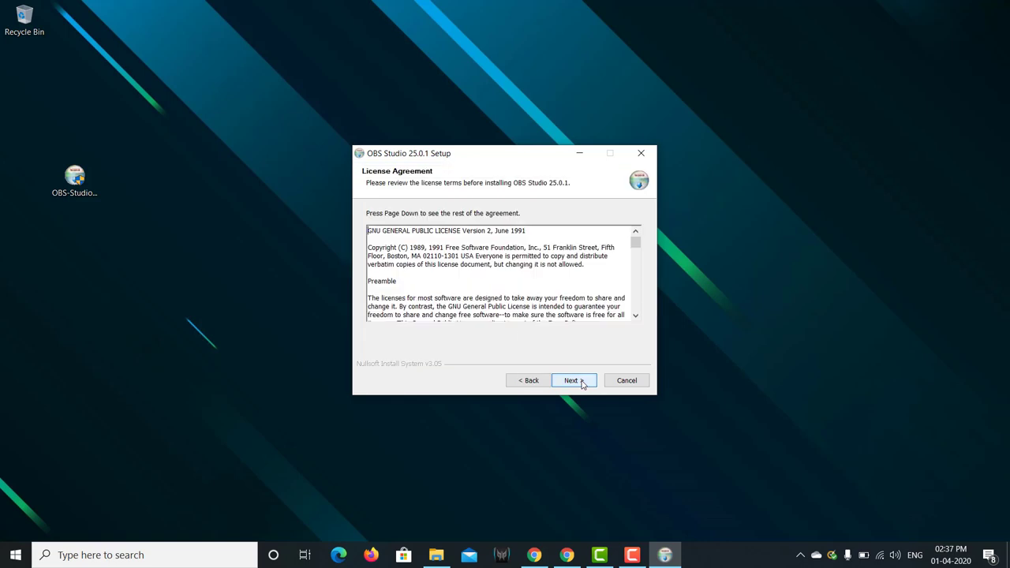
left_click(573, 380)
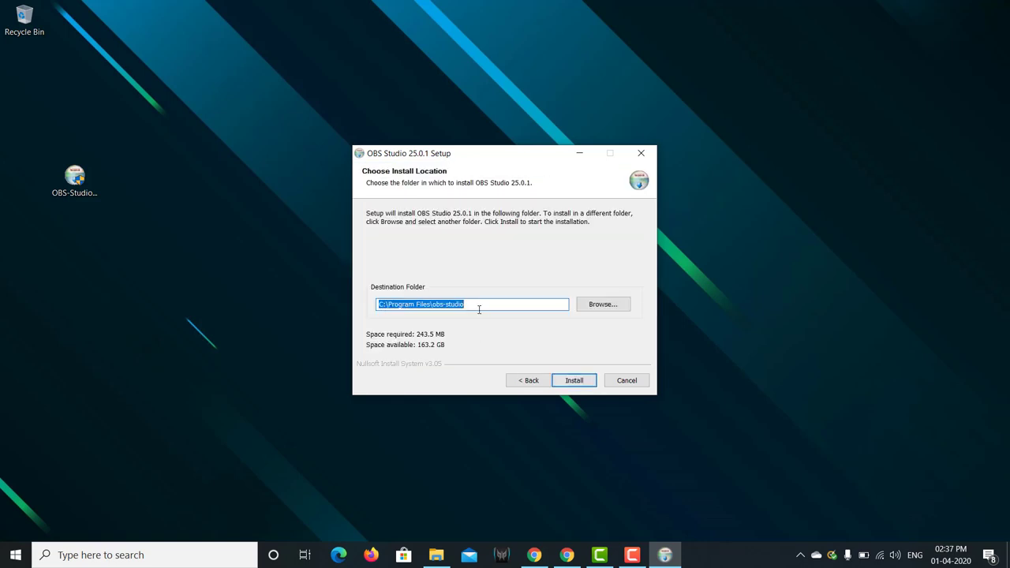
left_click(568, 382)
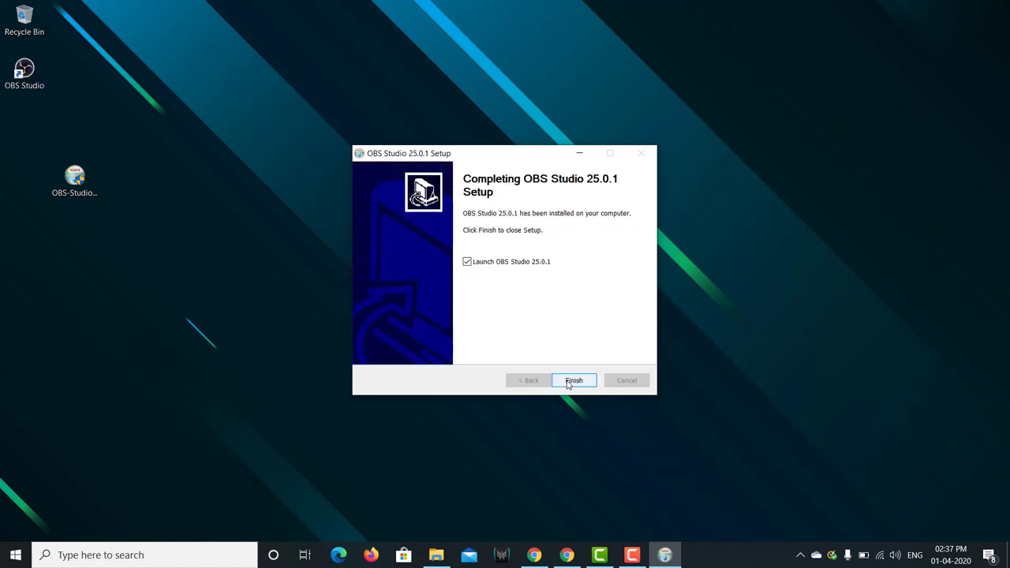
left_click(573, 381)
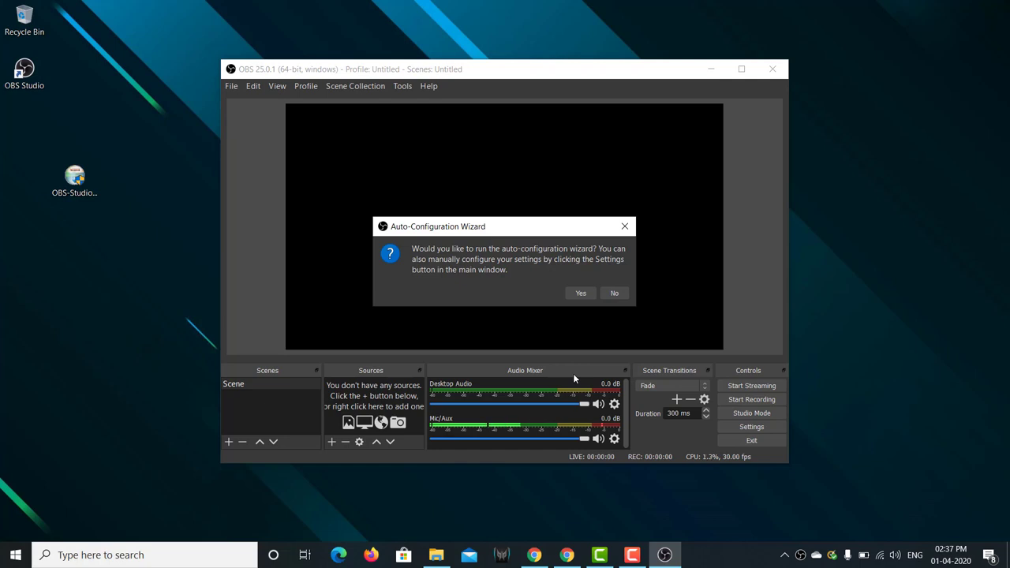
- Decline the auto-configuration wizard and maximize the OBS window
left_click(615, 292)
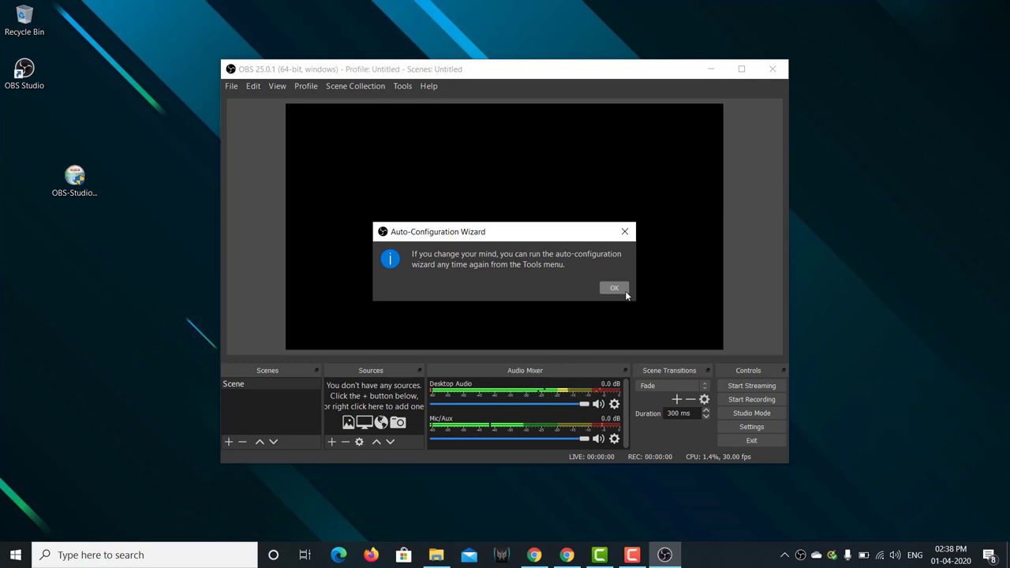
left_click(614, 289)
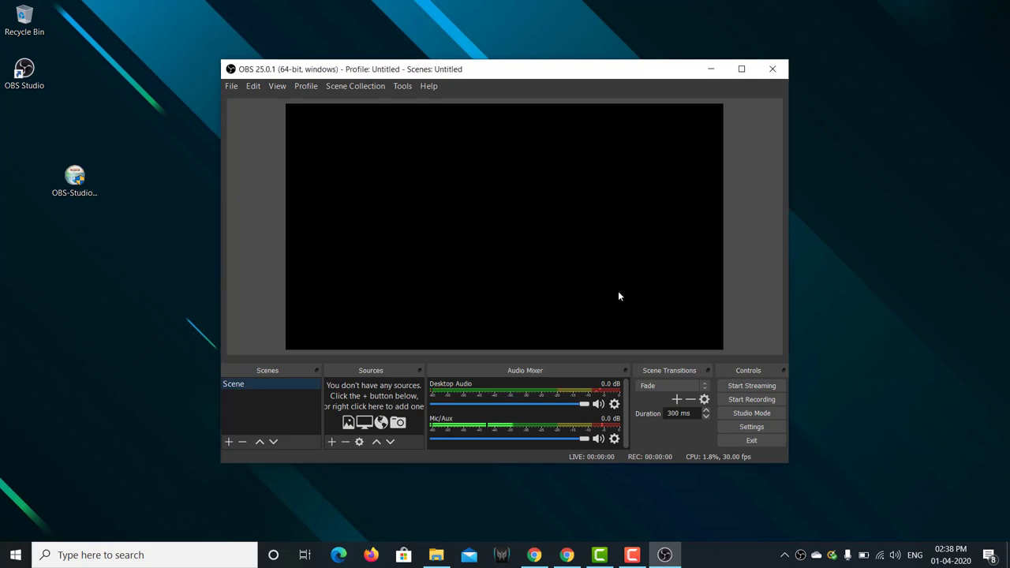
left_click(742, 69)
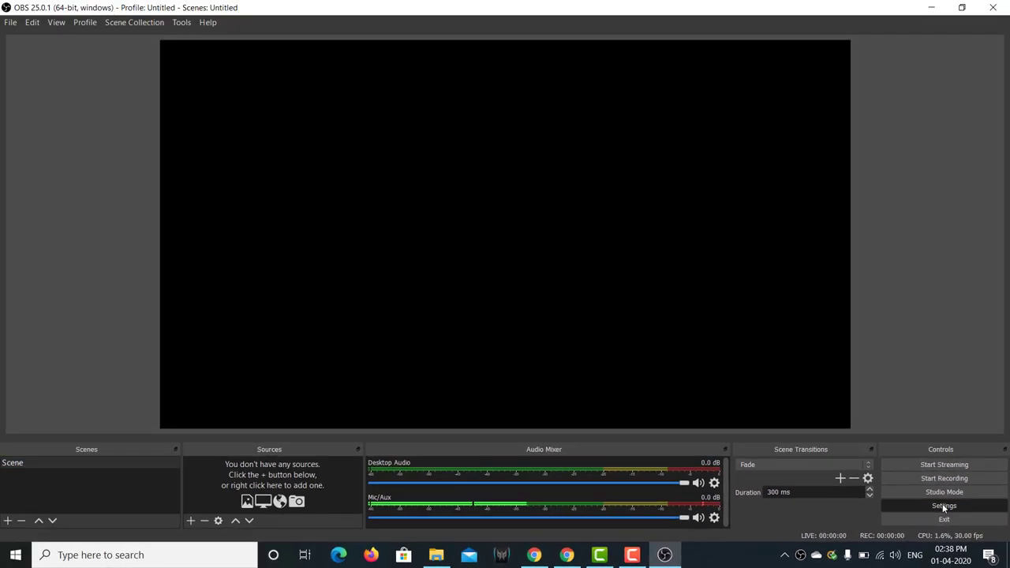
- In the general settings, try the Rachni and System themes and set the theme to Acri
left_click(942, 504)
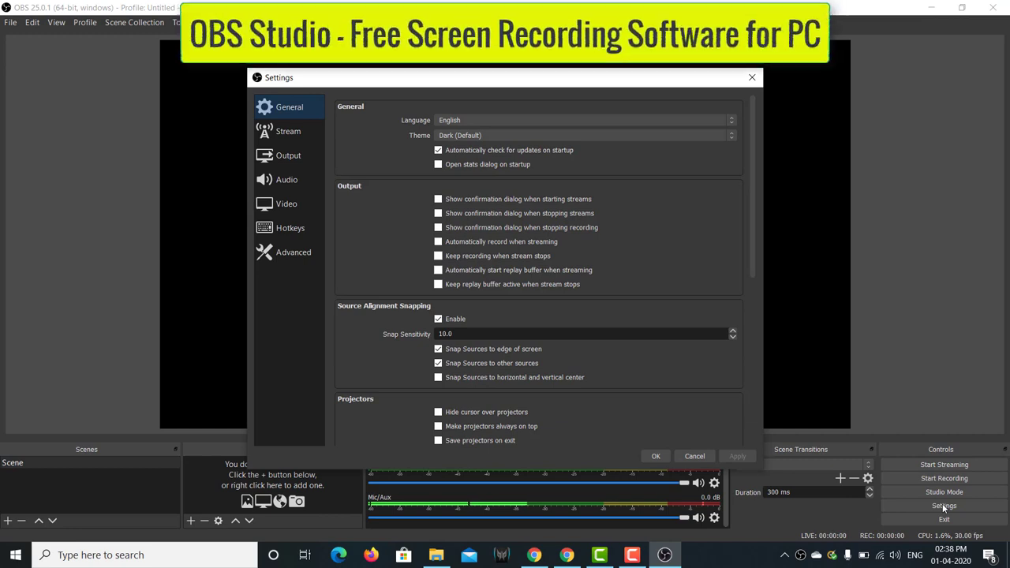
left_click(665, 136)
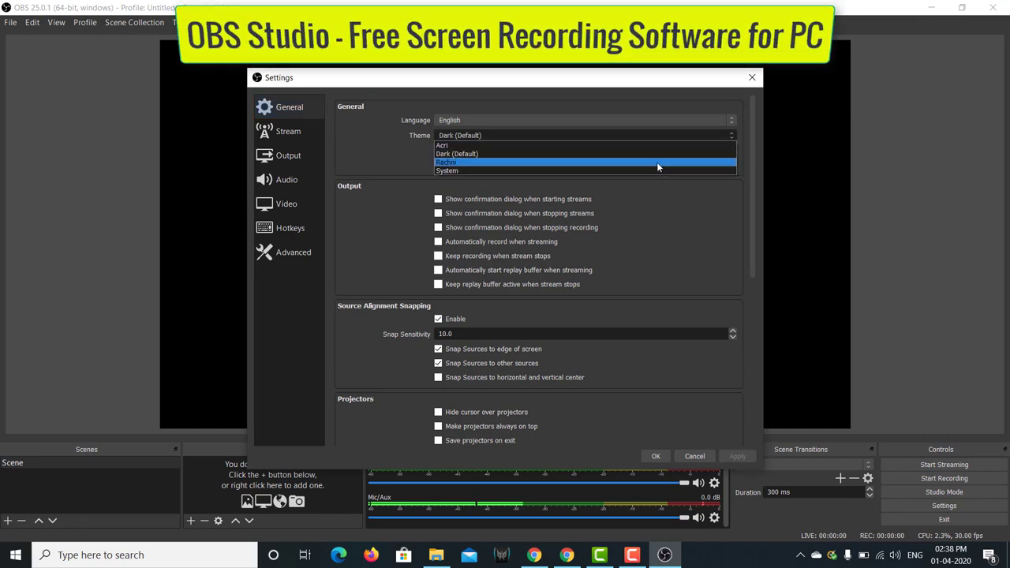
left_click(657, 161)
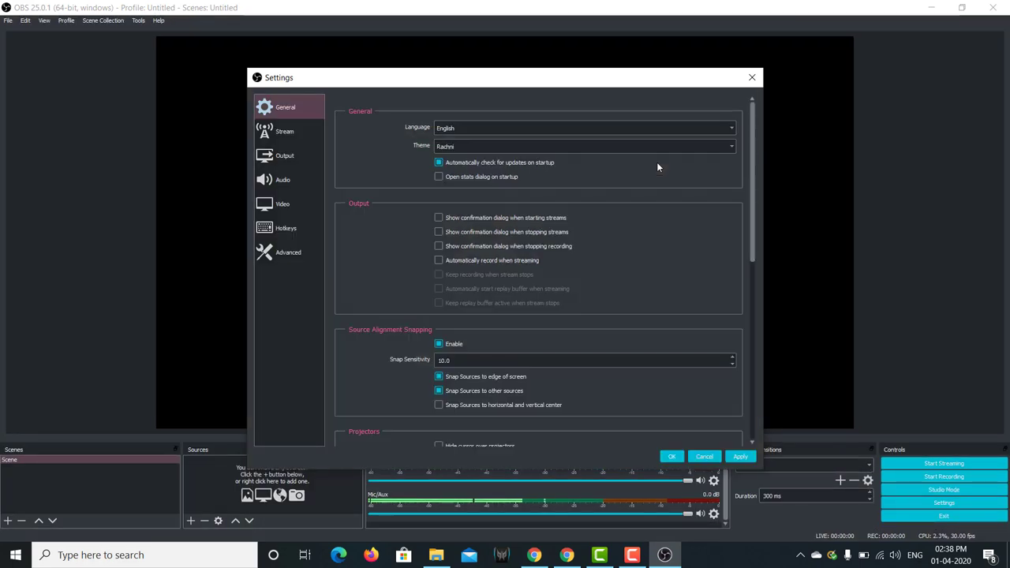
left_click(646, 147)
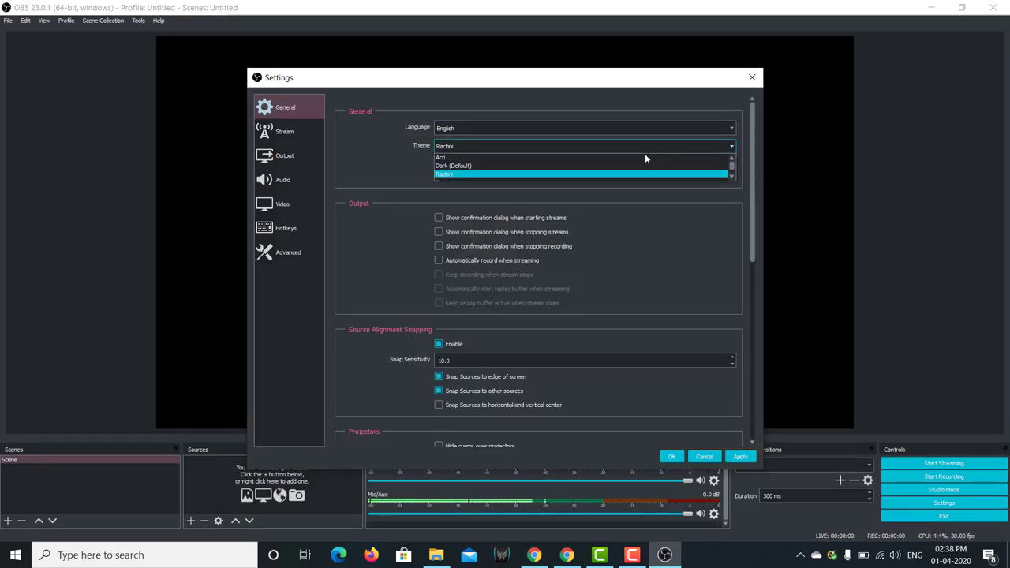
left_click(731, 176)
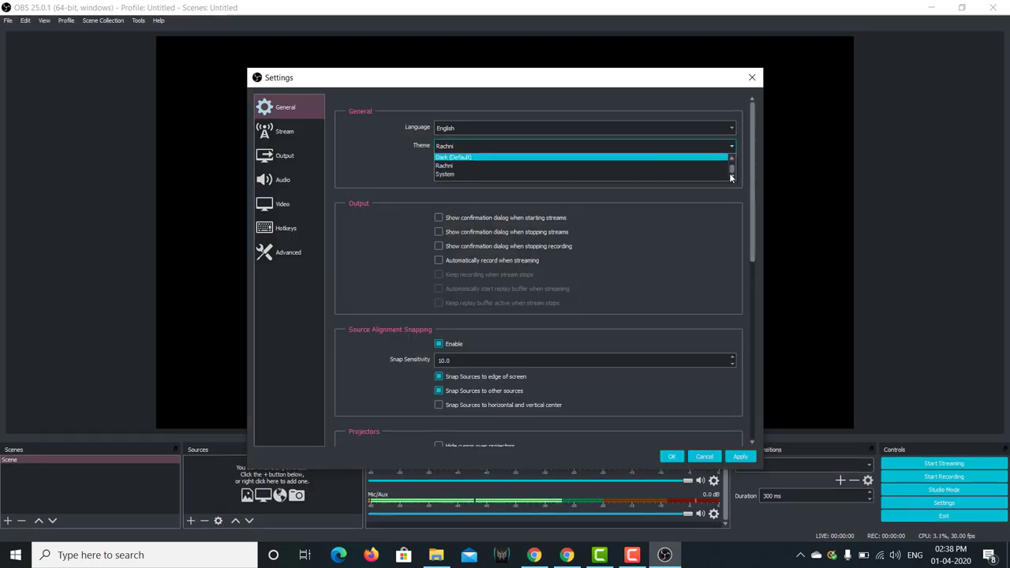
left_click(692, 173)
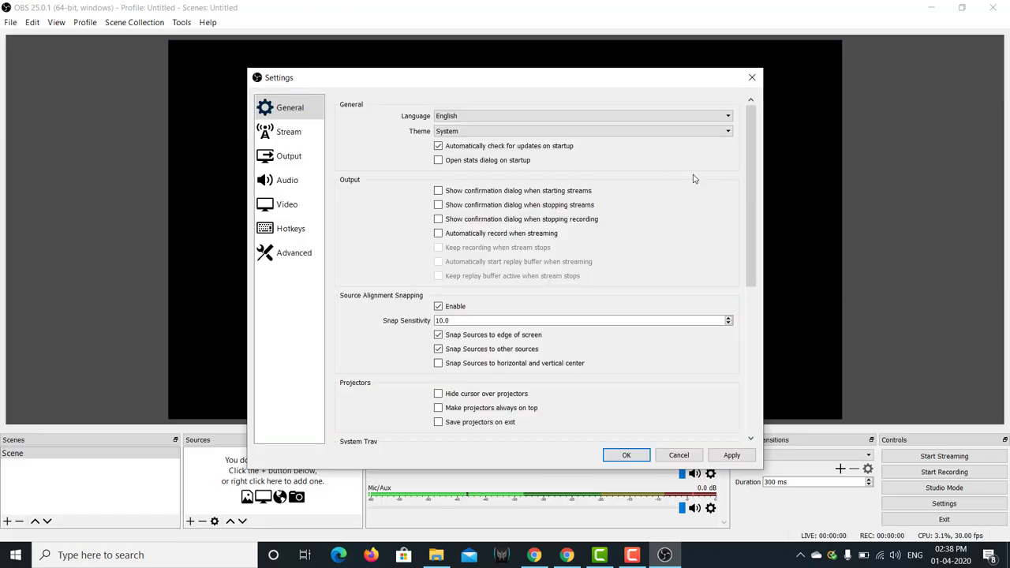
left_click(725, 131)
left_click(726, 142)
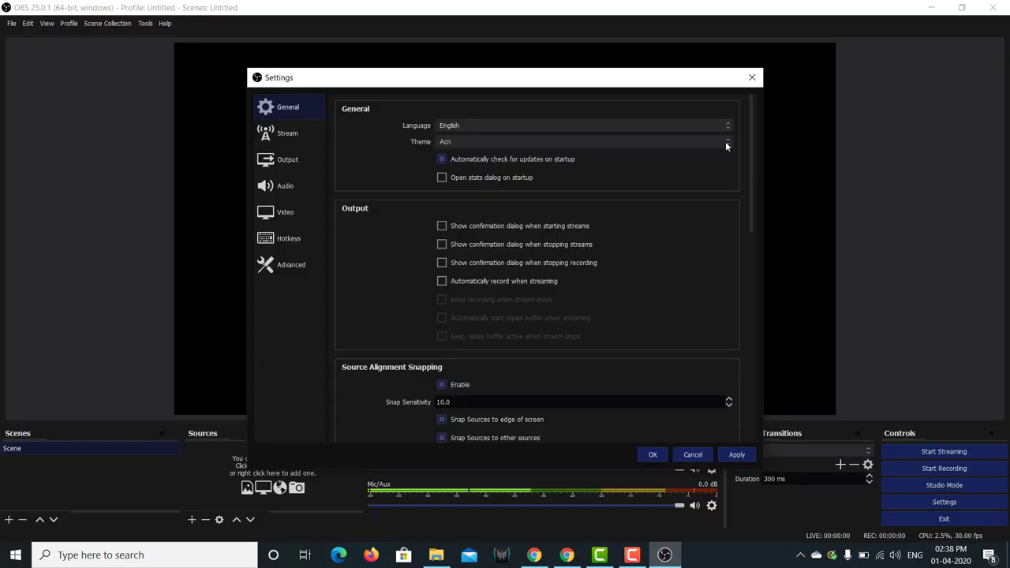
- Review the rest of the general settings and the output mode and streaming encoder options in the output settings
left_click_drag(752, 156, 760, 365)
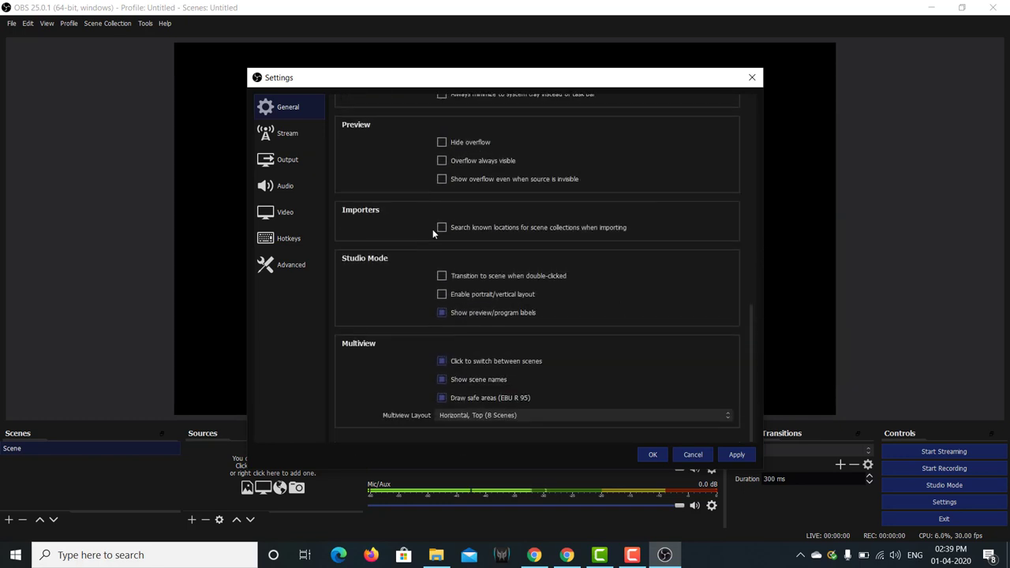
left_click(287, 161)
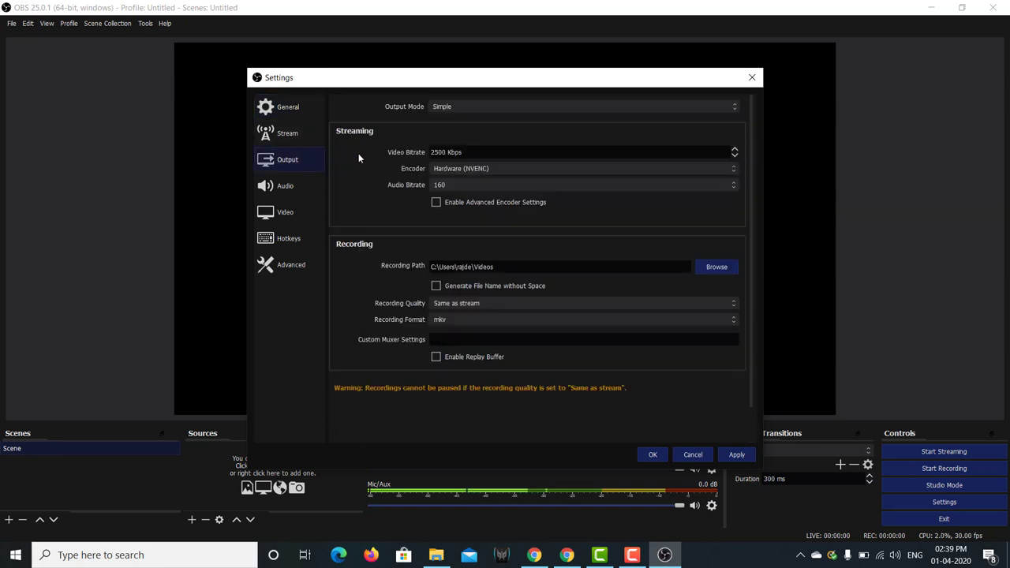
left_click(485, 106)
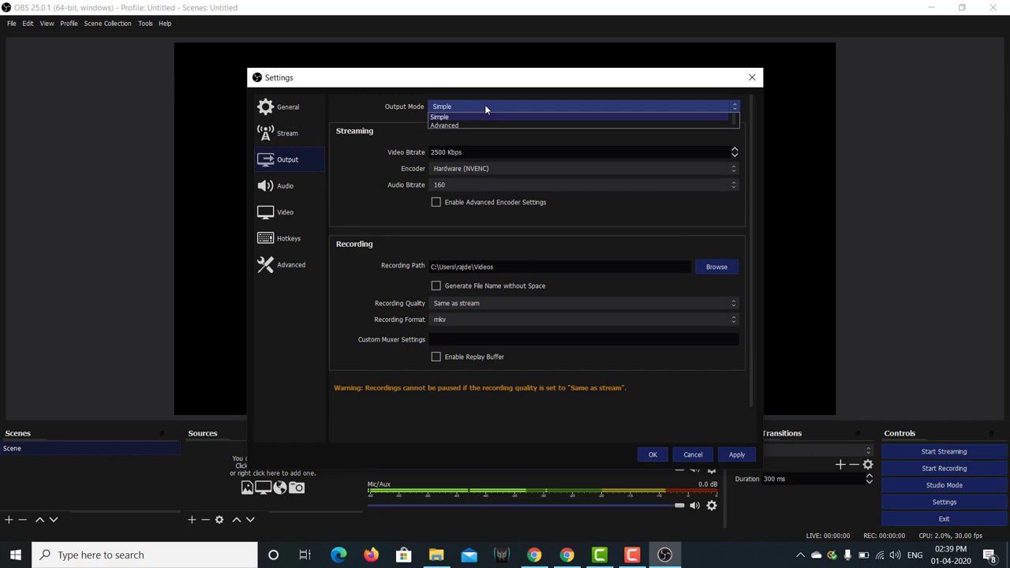
left_click(485, 108)
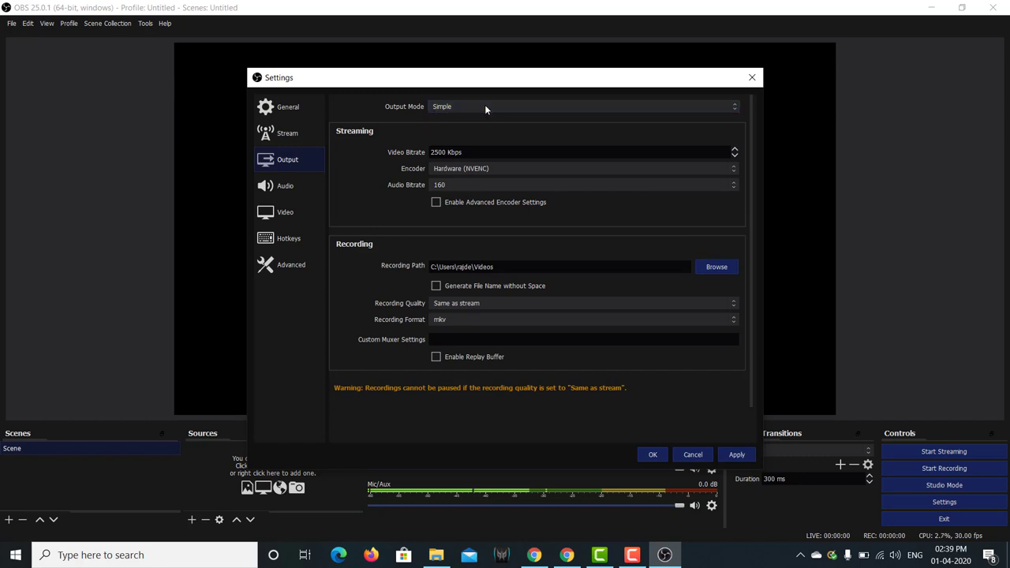
left_click(553, 170)
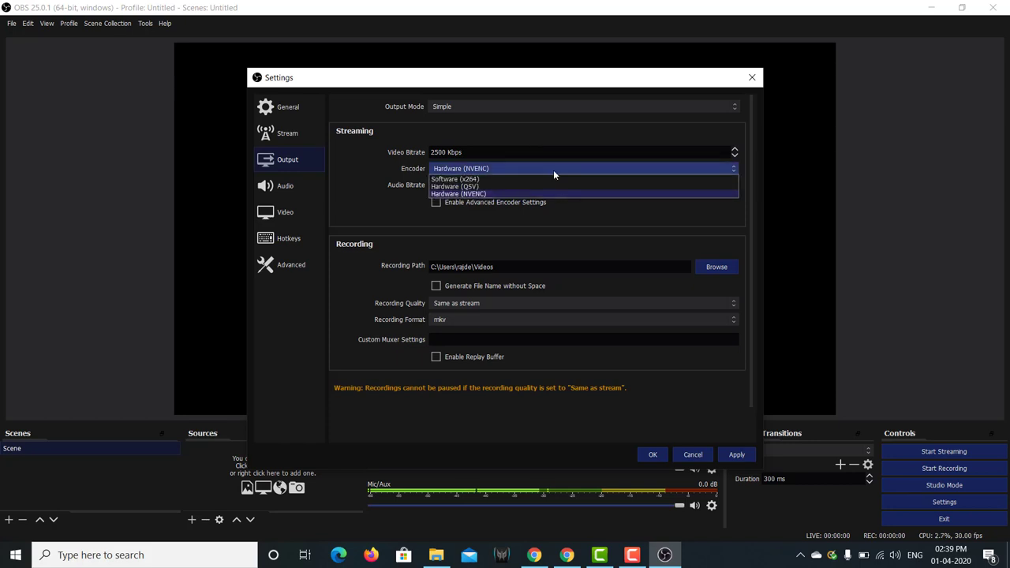
left_click(553, 170)
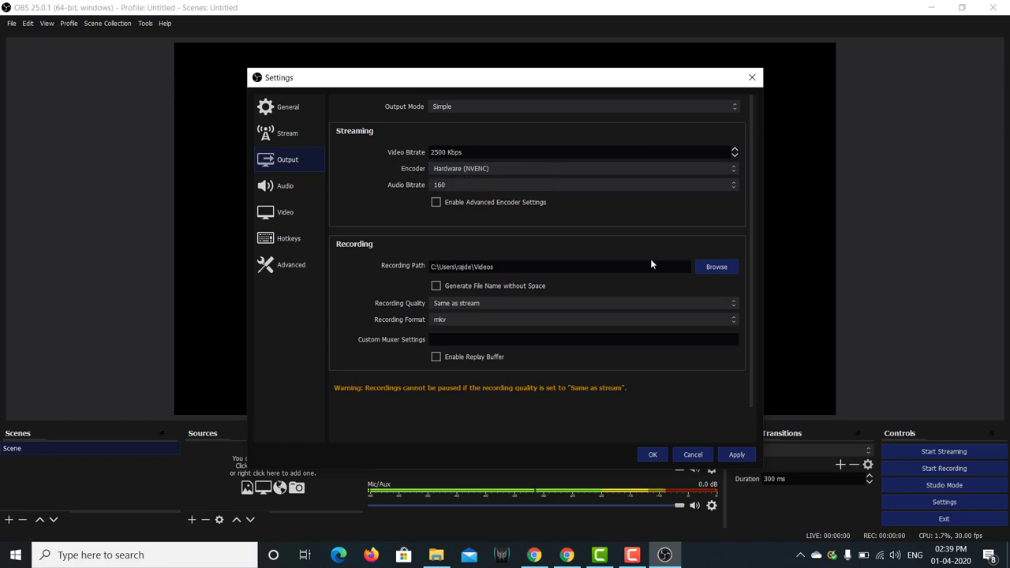
- Set the recording path to the Desktop folder
left_click(707, 270)
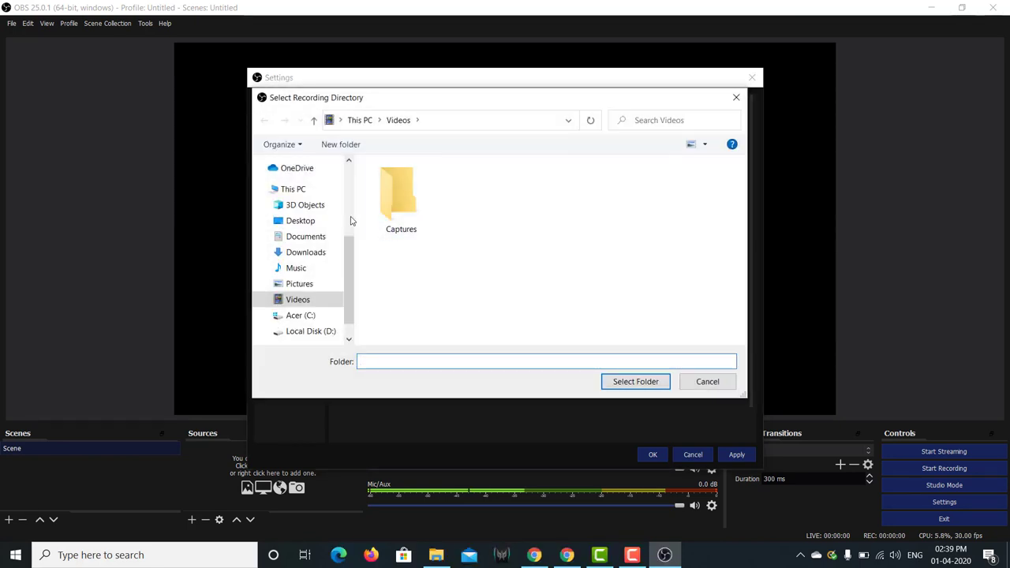
left_click(307, 222)
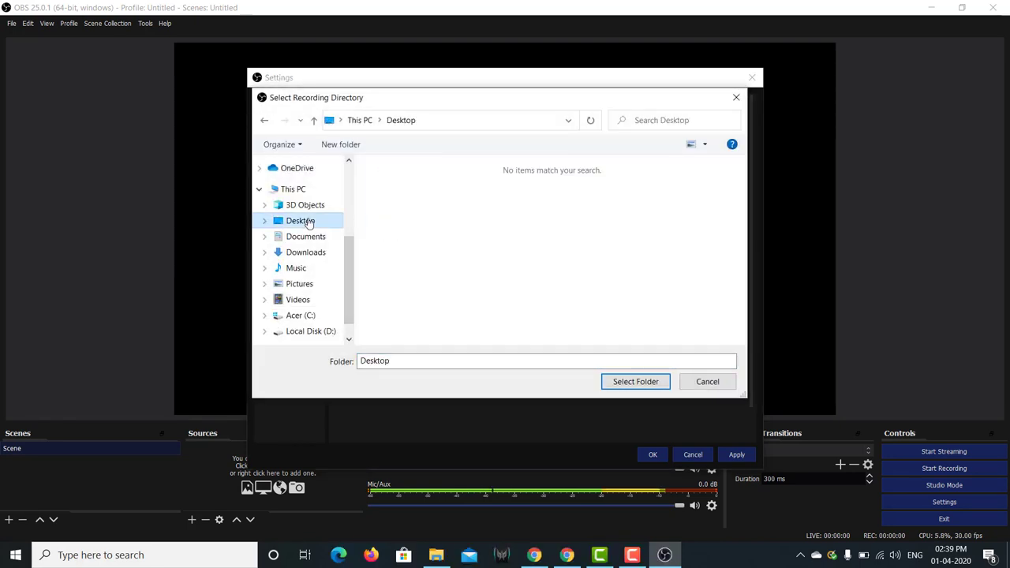
left_click(647, 385)
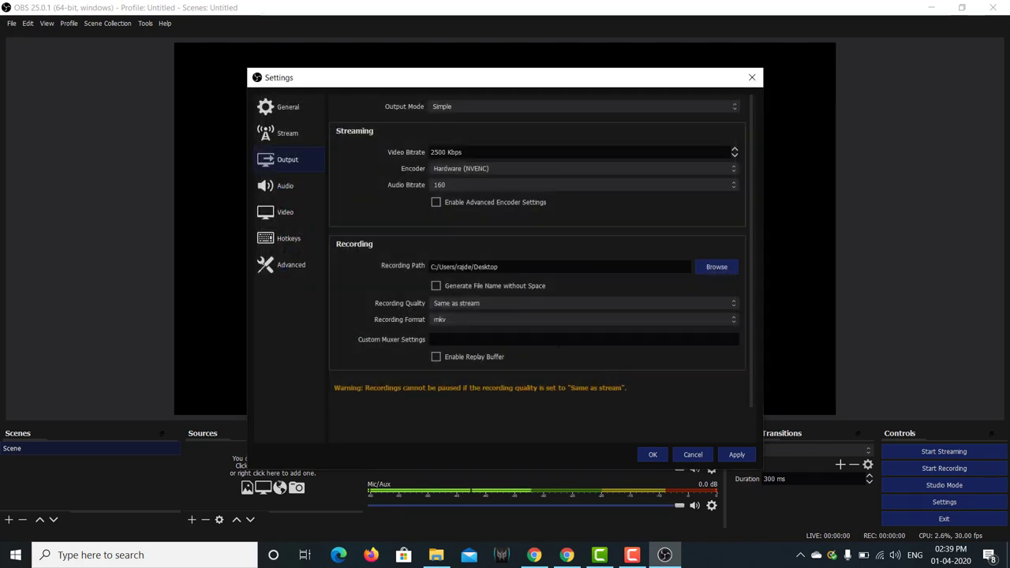
- Check the available recording quality options and set the recording format to mp4
left_click(549, 305)
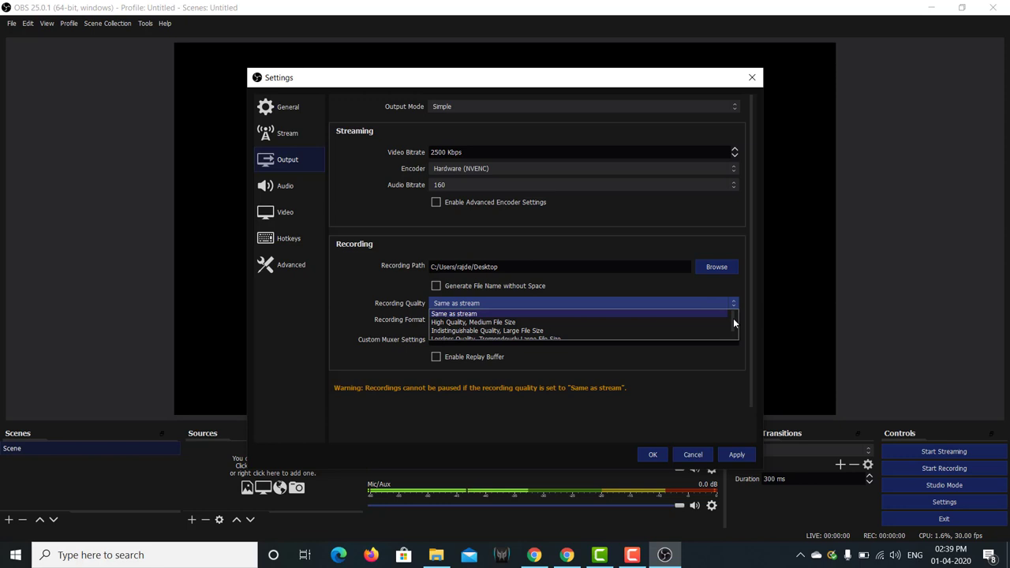
scroll(732, 318, "down", 1)
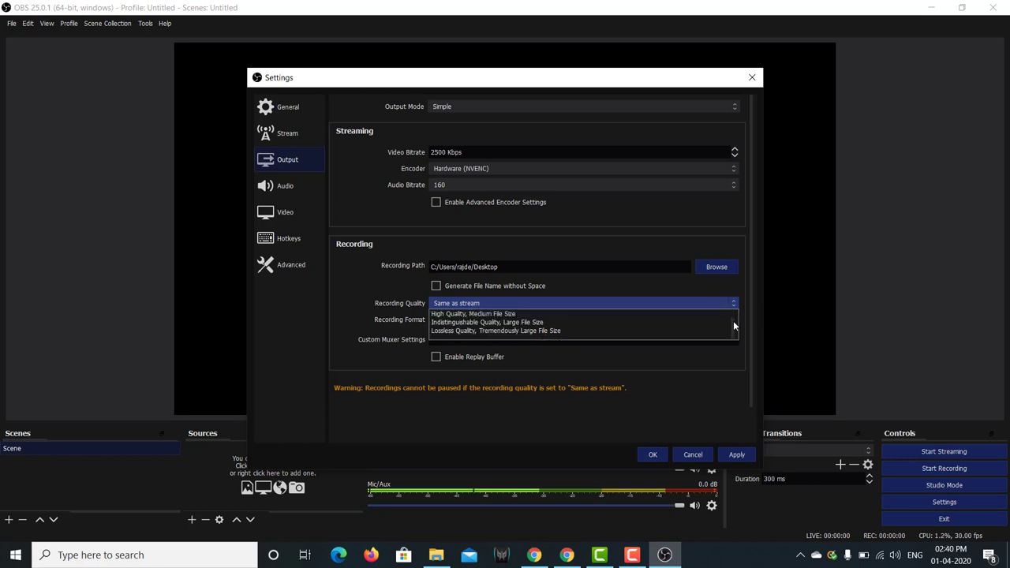
scroll(732, 315, "up", 1)
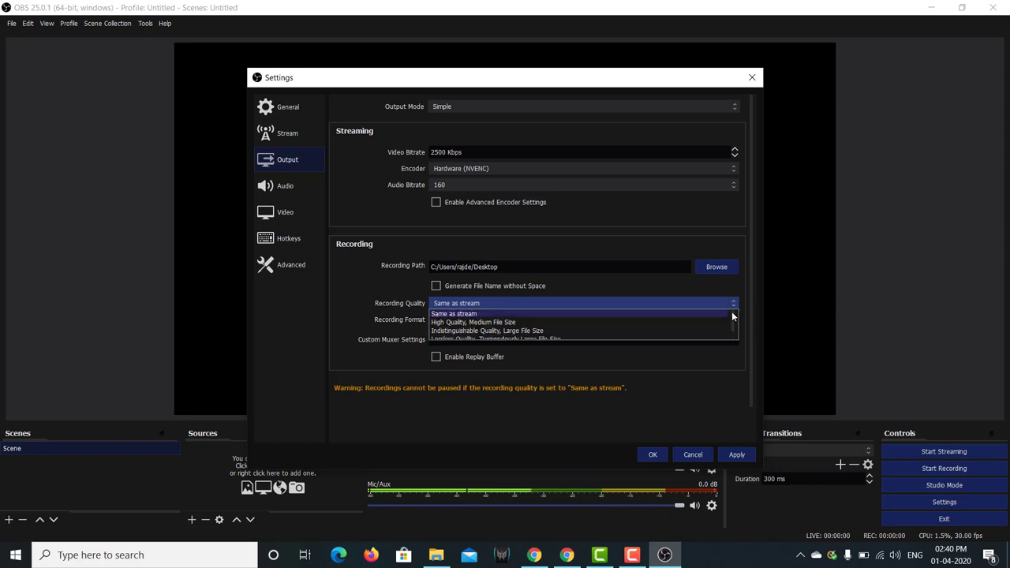
left_click(402, 287)
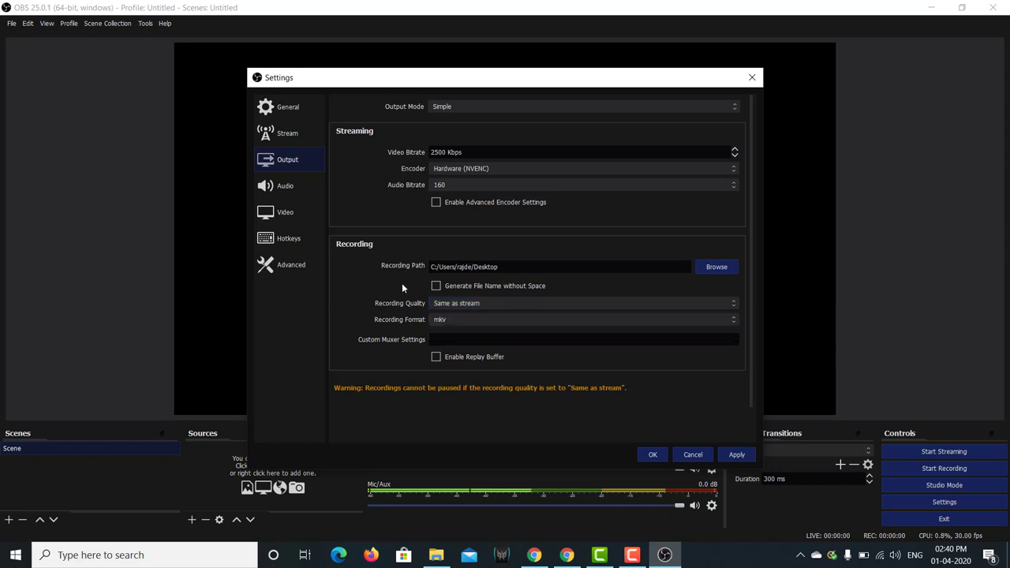
left_click(467, 318)
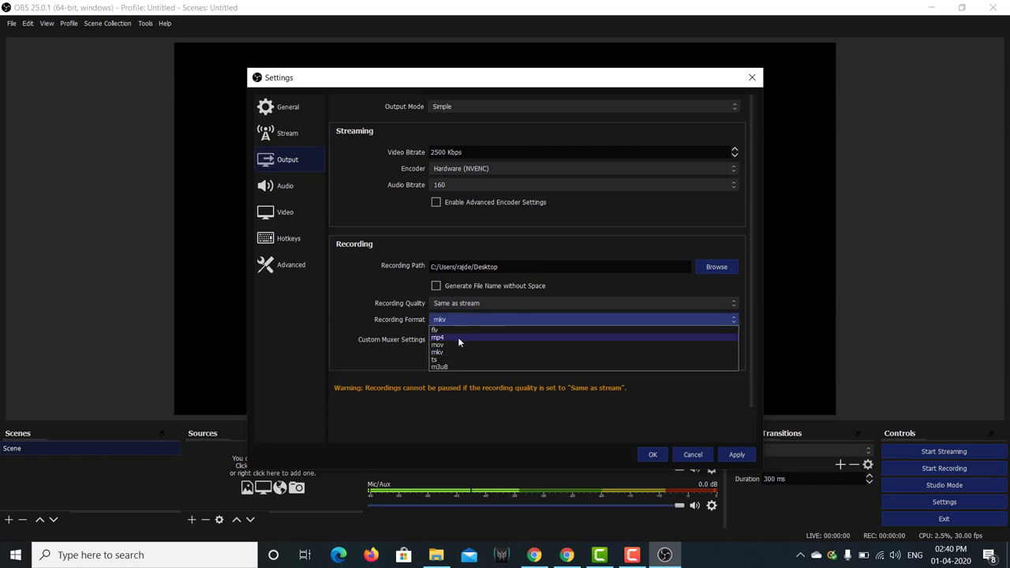
left_click(457, 337)
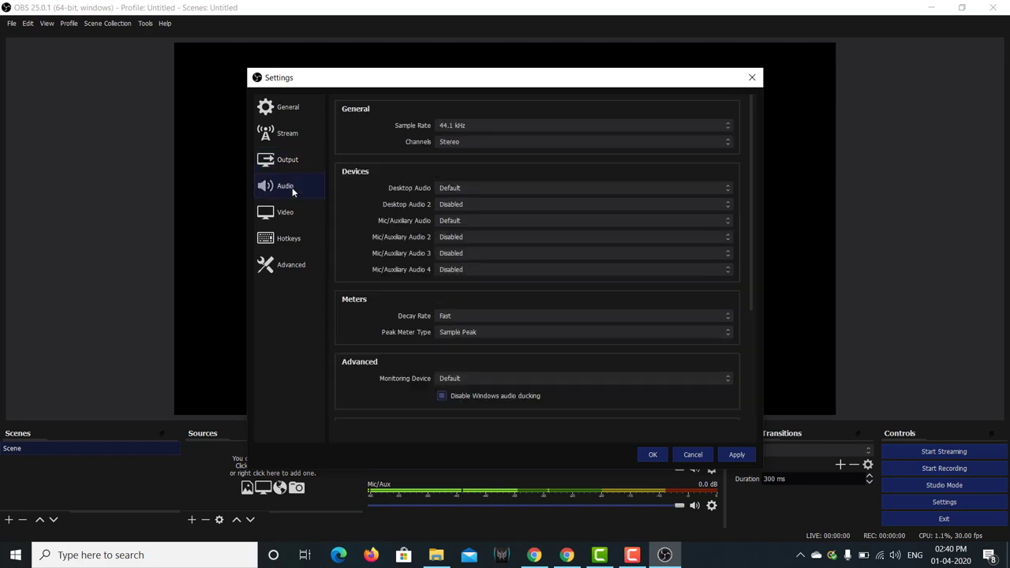
- Check the available channel layouts and sample rates in the audio settings
left_click(457, 144)
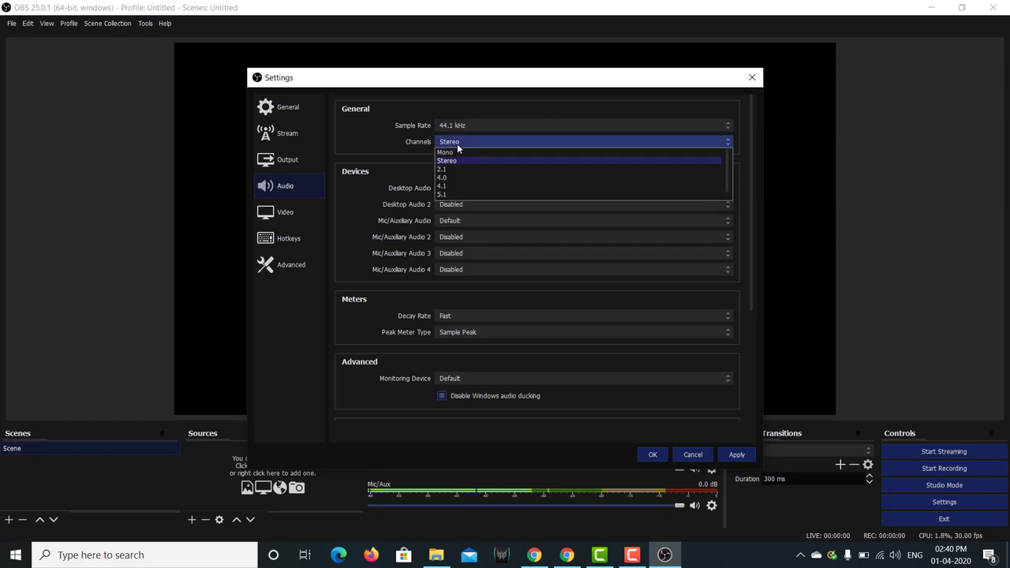
left_click(457, 144)
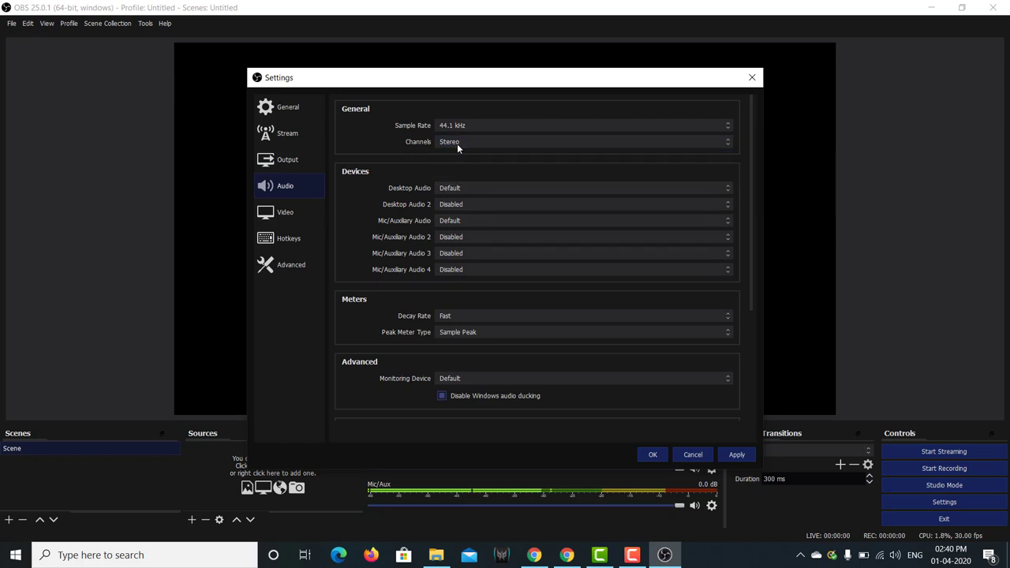
left_click(465, 125)
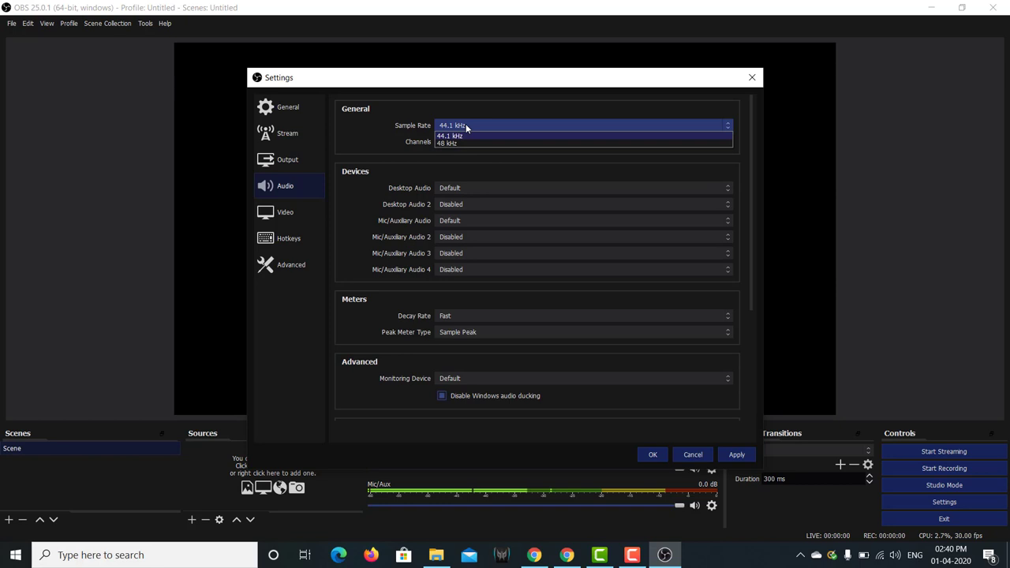
left_click(465, 126)
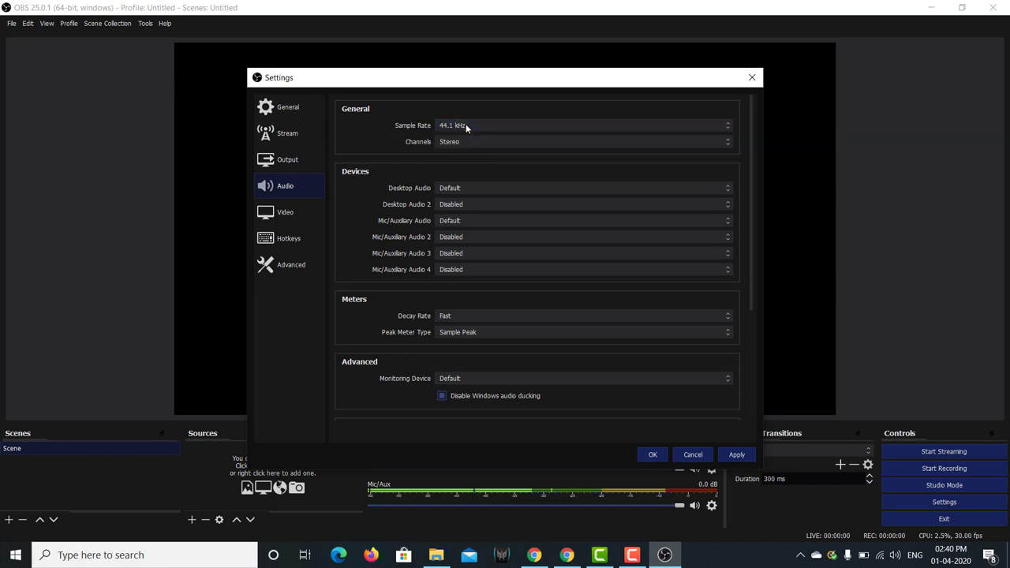
- Check the available base canvas and output scaled resolutions in the video settings
left_click(293, 216)
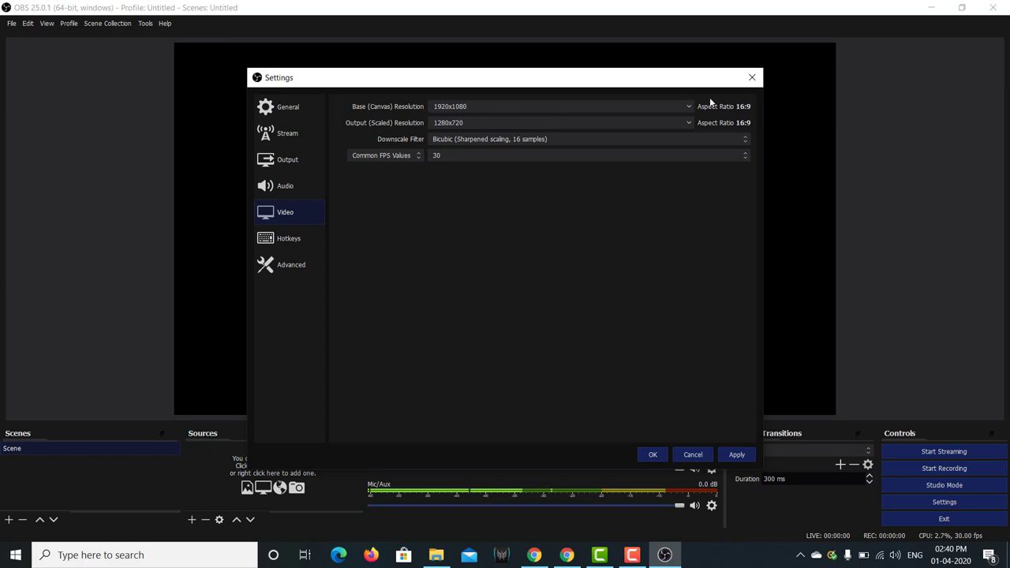
left_click(686, 107)
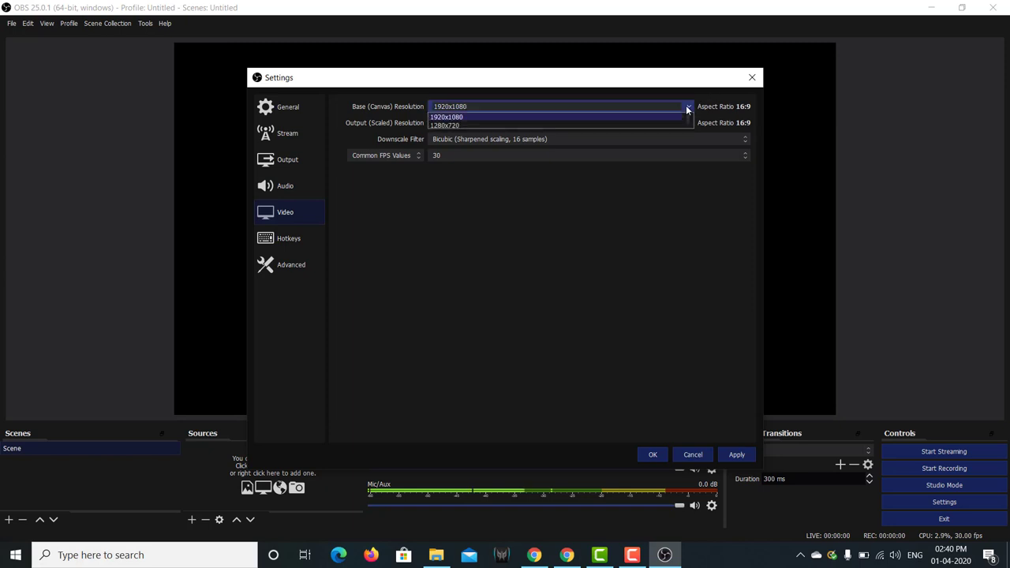
left_click(685, 105)
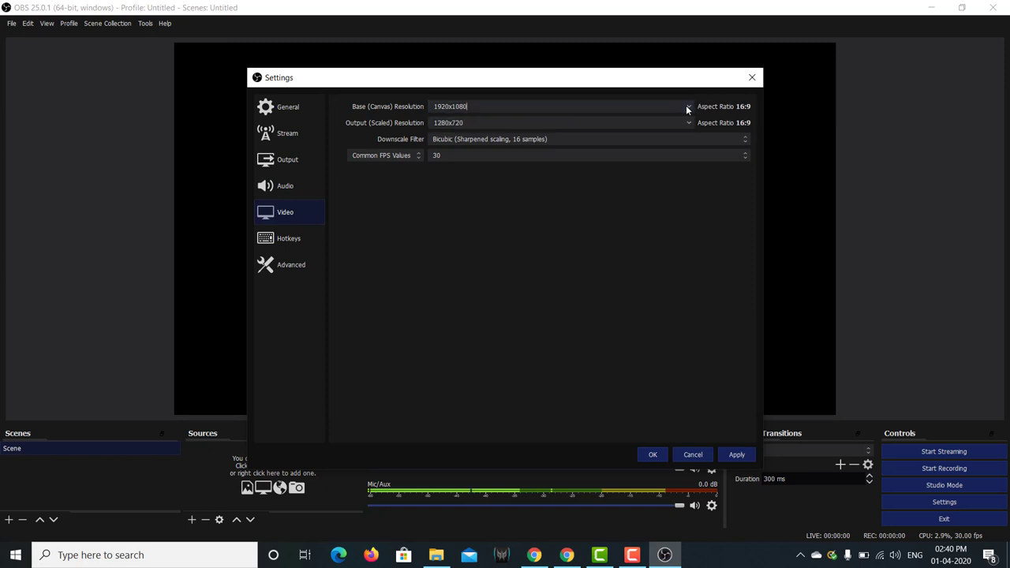
left_click(692, 123)
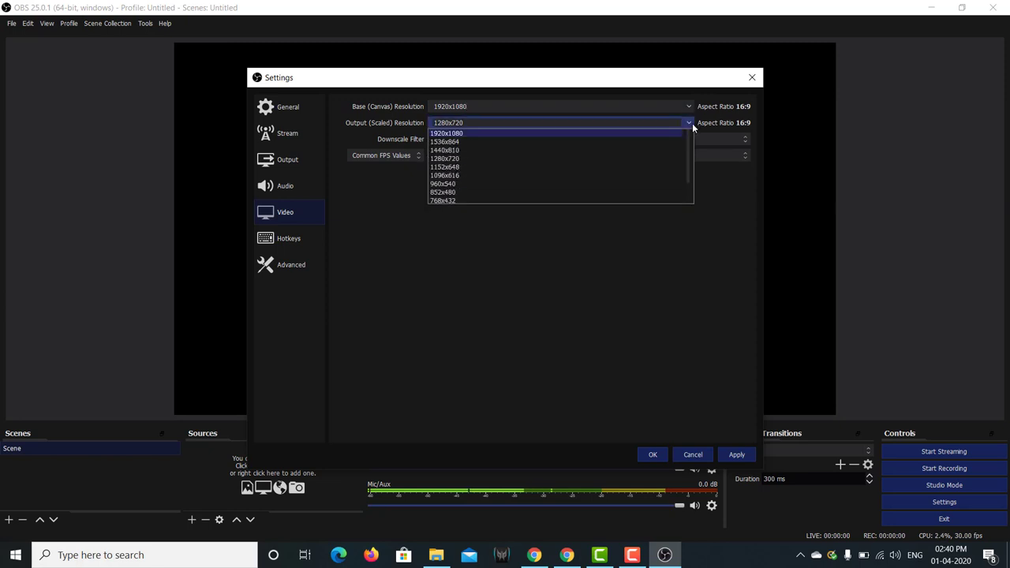
left_click(691, 123)
- In the stream settings, show all streaming services and set the service to YouTube / YouTube Gaming
left_click(282, 139)
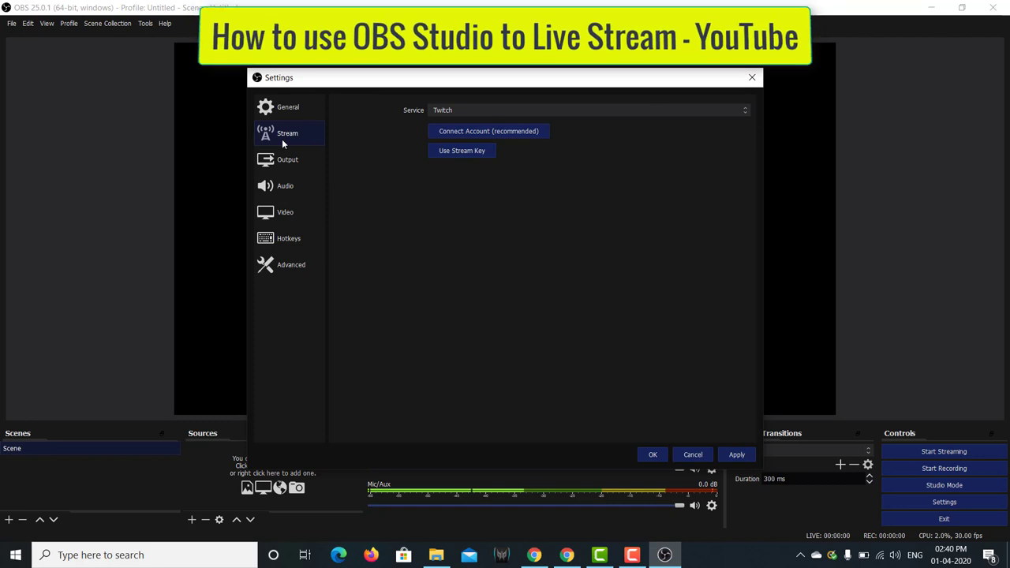
left_click(743, 114)
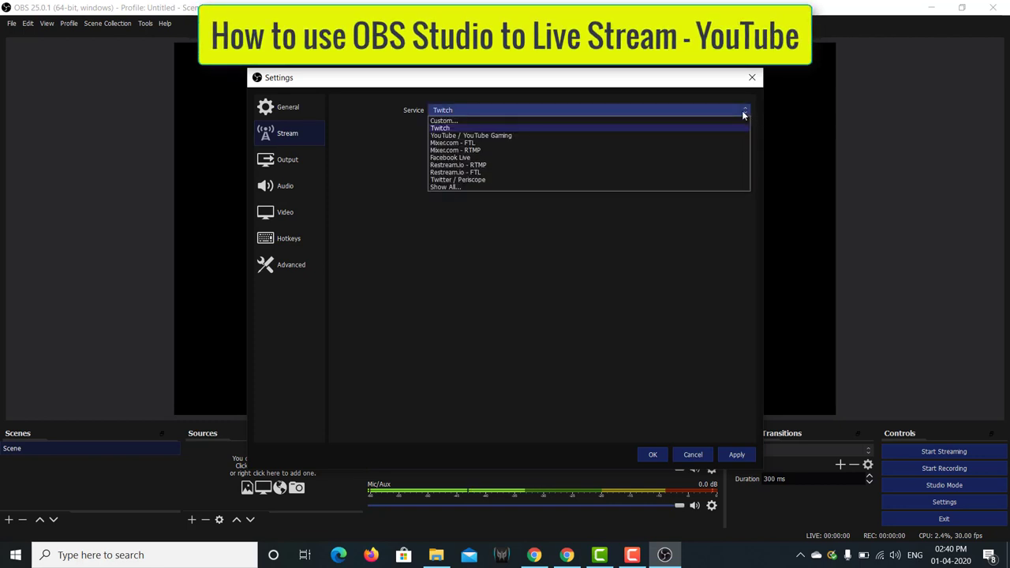
left_click(468, 186)
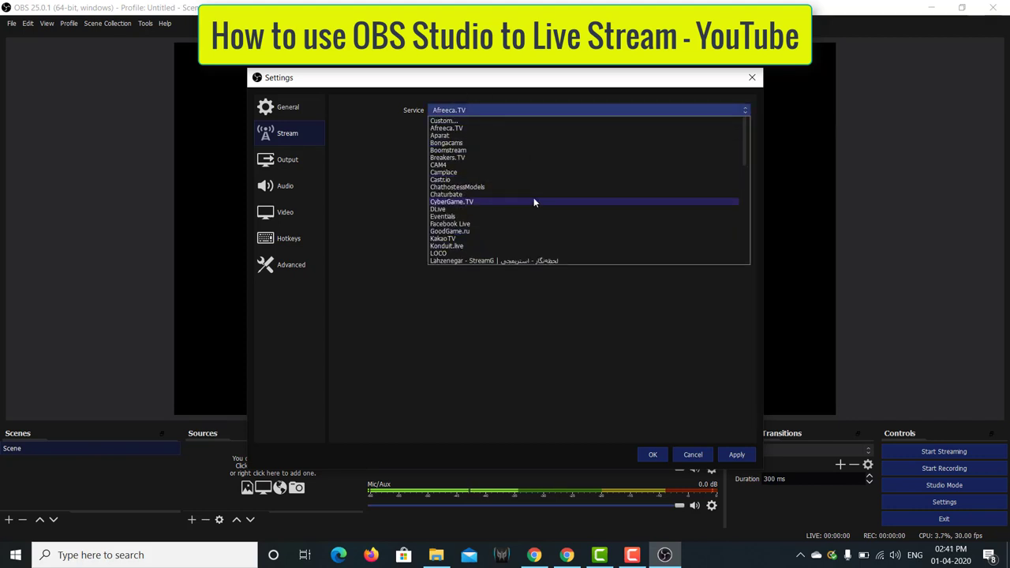
scroll(744, 153, "down", 1)
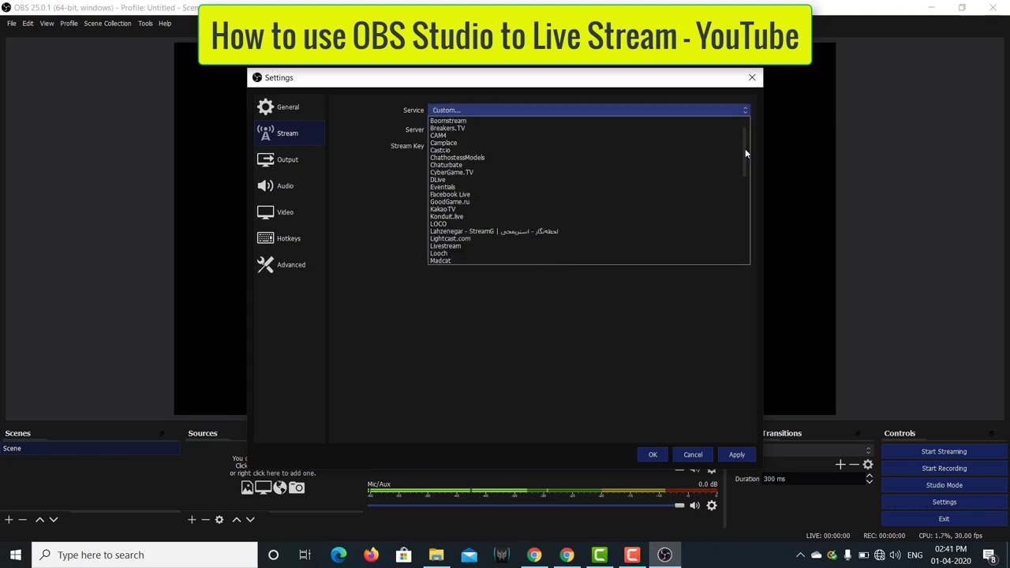
left_click_drag(744, 154, 752, 239)
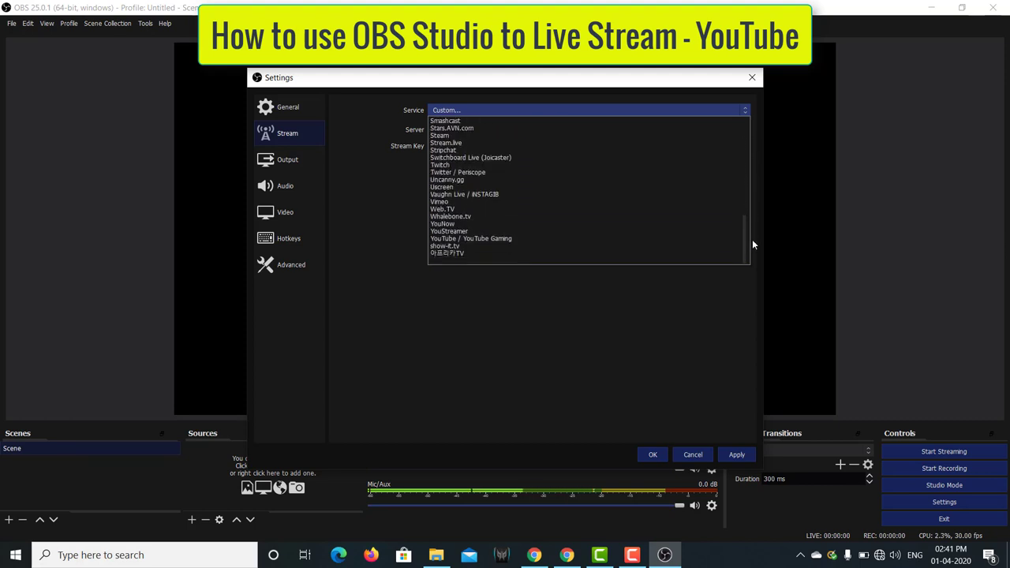
left_click(575, 239)
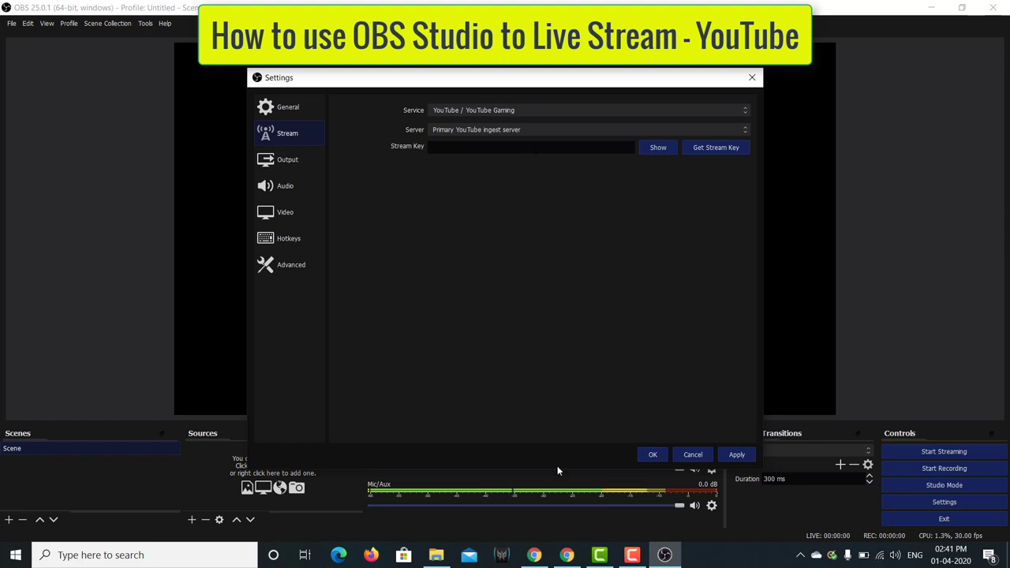
- Switch to YouTube in Chrome, open YouTube Studio and go to the legacy Creator Studio Classic, skipping the feedback survey
left_click(567, 554)
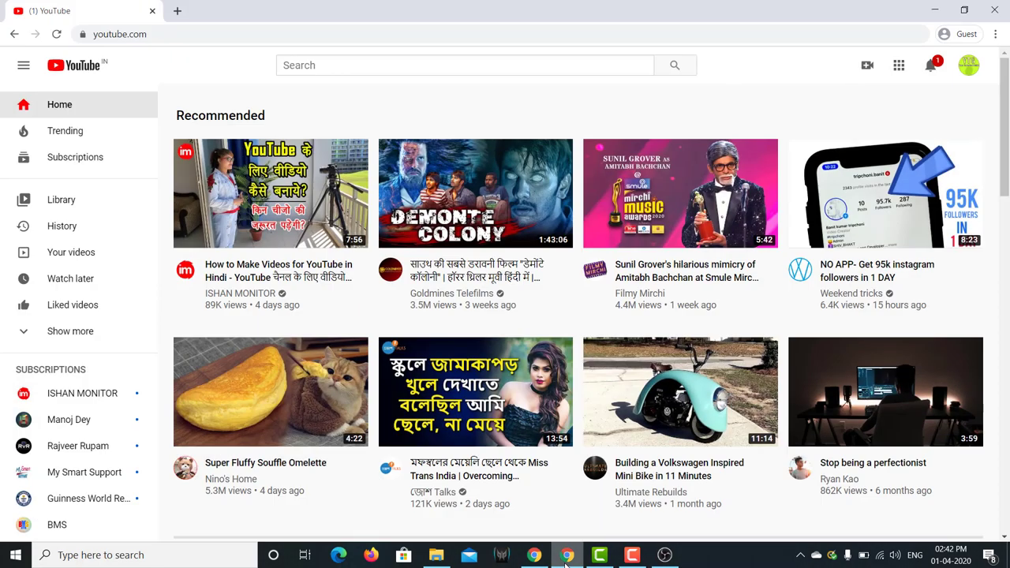
left_click(968, 67)
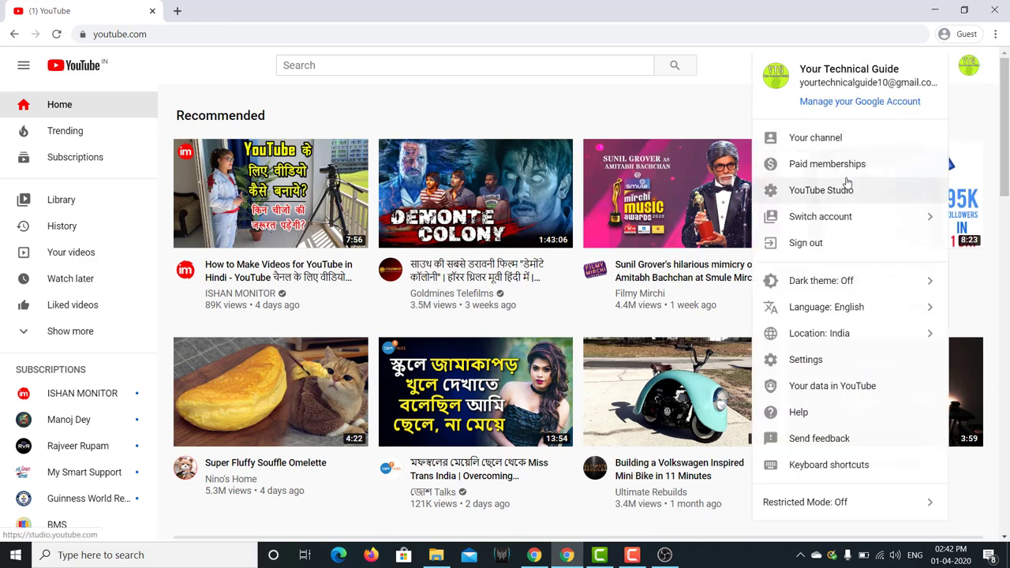
left_click(848, 190)
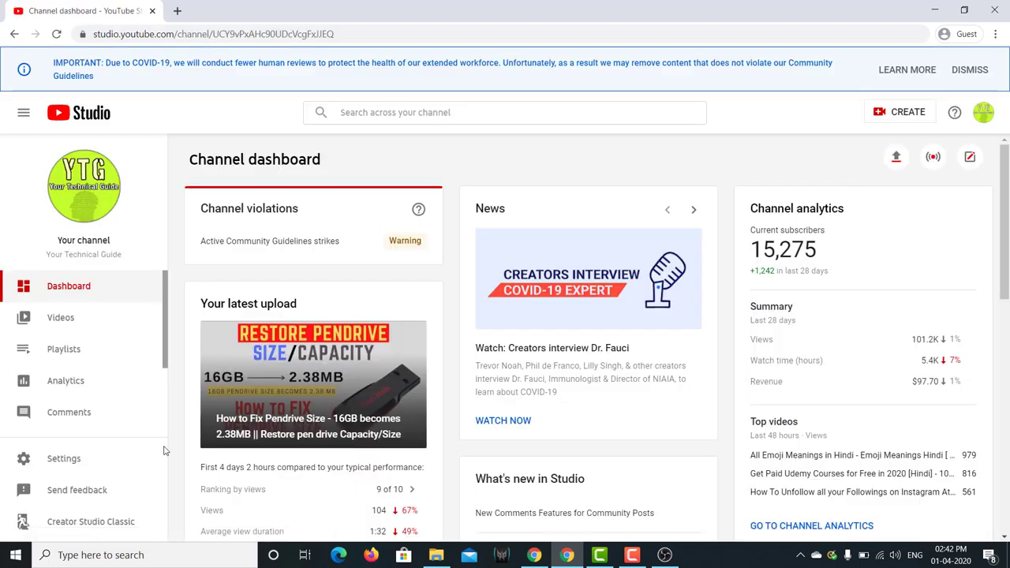
left_click(79, 521)
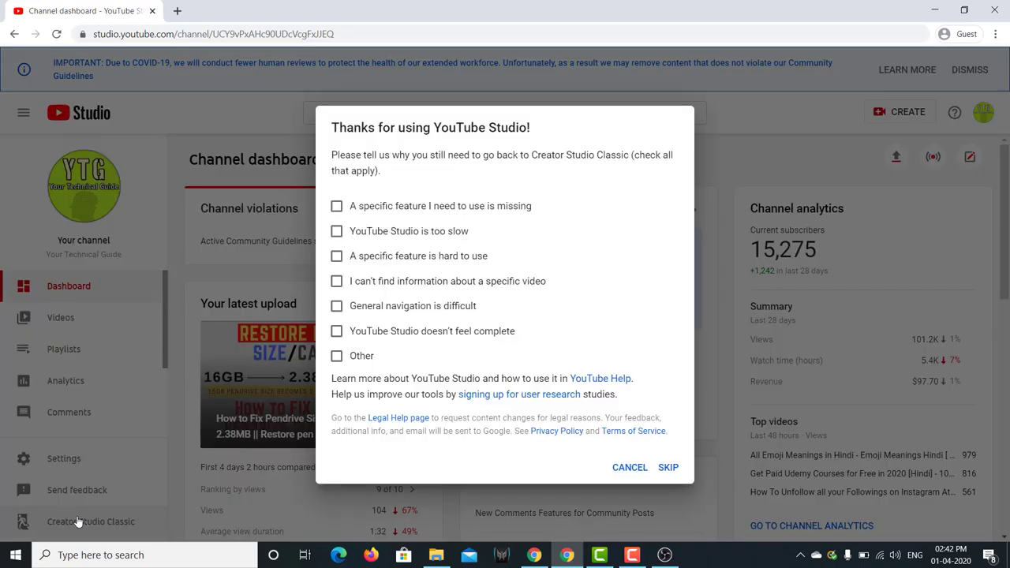
left_click(667, 468)
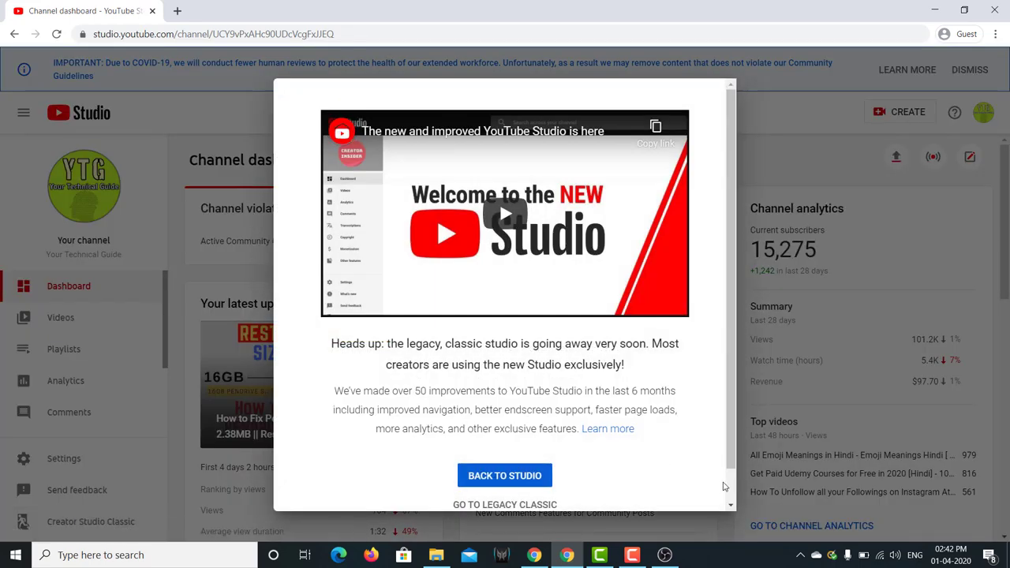
scroll(723, 483, "down", 1)
left_click(524, 472)
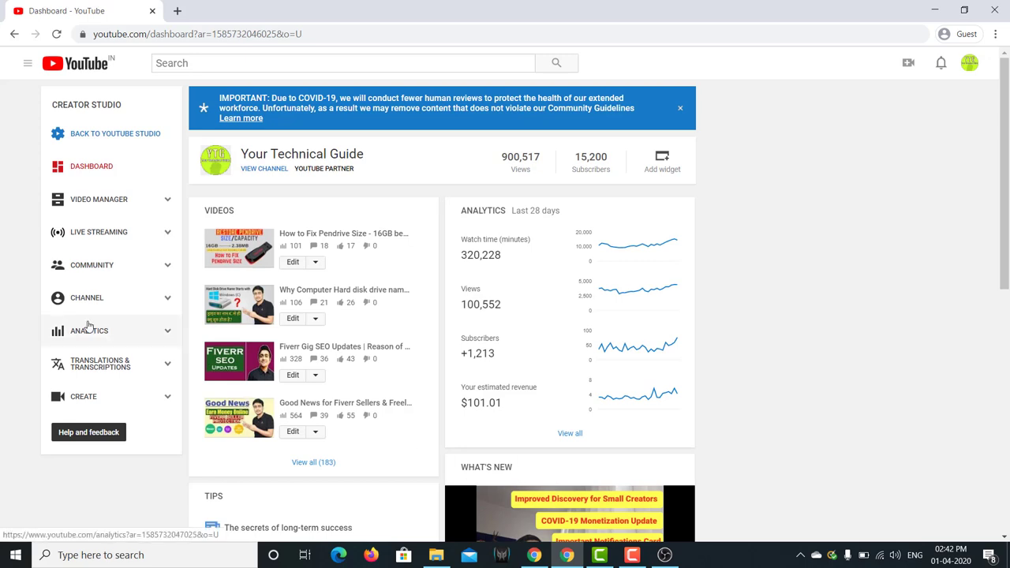
- Copy the stream key from the live streaming page's encoder setup and paste it into the Stream Key field in OBS
left_click(108, 236)
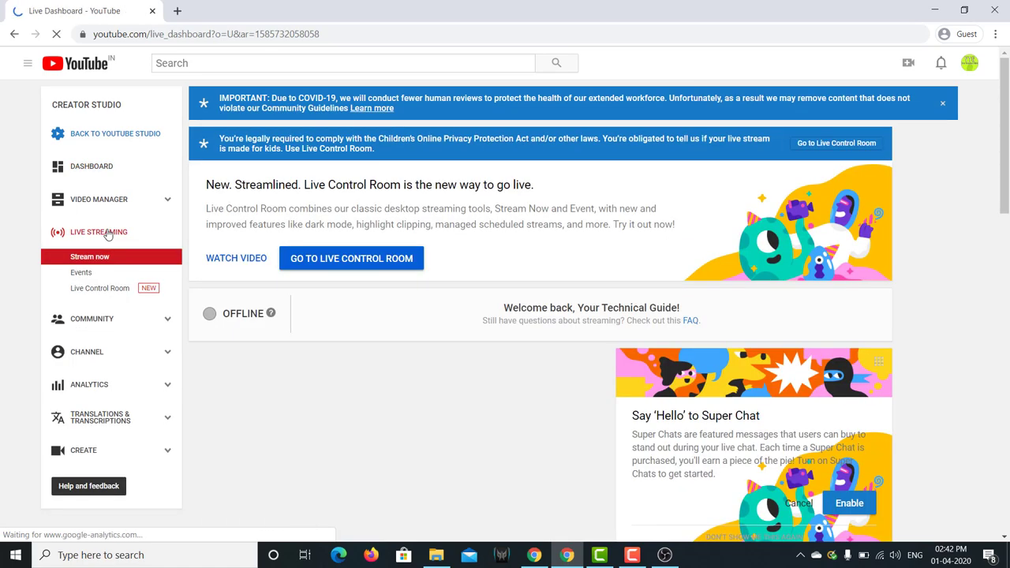
left_click_drag(1005, 154, 1008, 348)
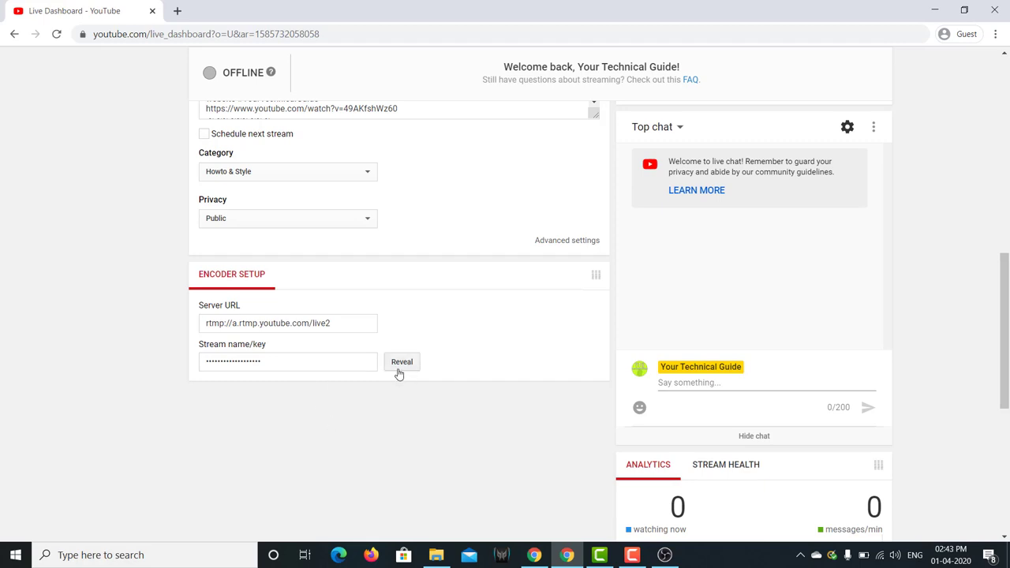
left_click(240, 365)
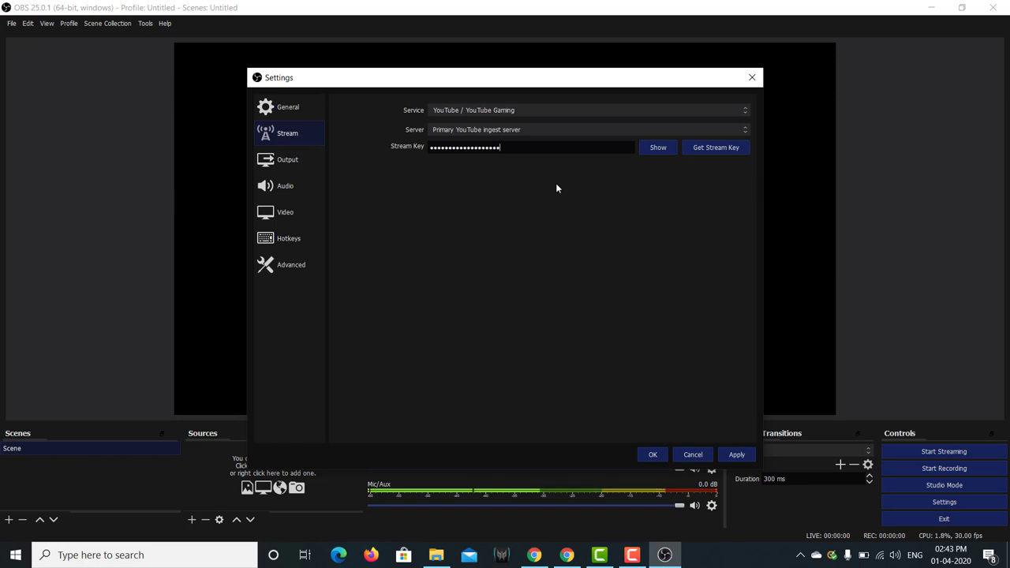
- Review the advanced settings, then apply all the settings changes and close the settings
left_click(281, 273)
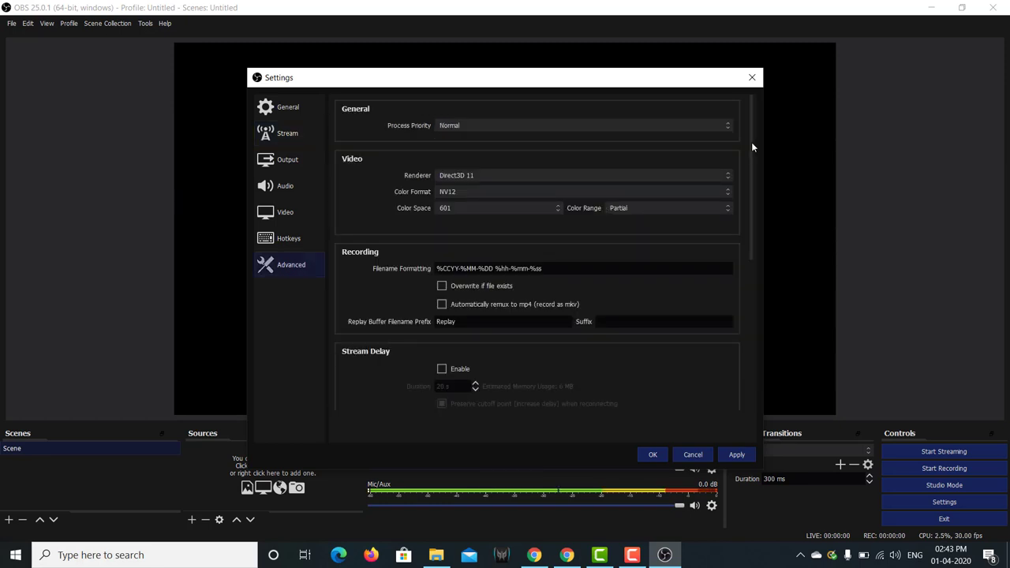
mouse_move(751, 142)
left_mouse_down()
mouse_move(759, 188)
mouse_move(745, 240)
mouse_move(748, 289)
mouse_move(748, 128)
left_mouse_up()
left_click(733, 455)
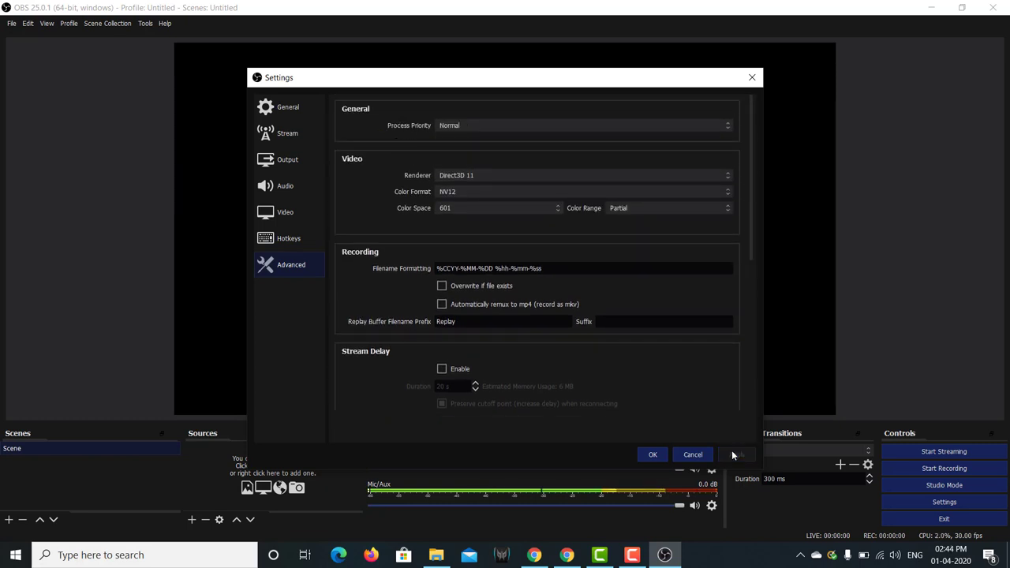
left_click(650, 456)
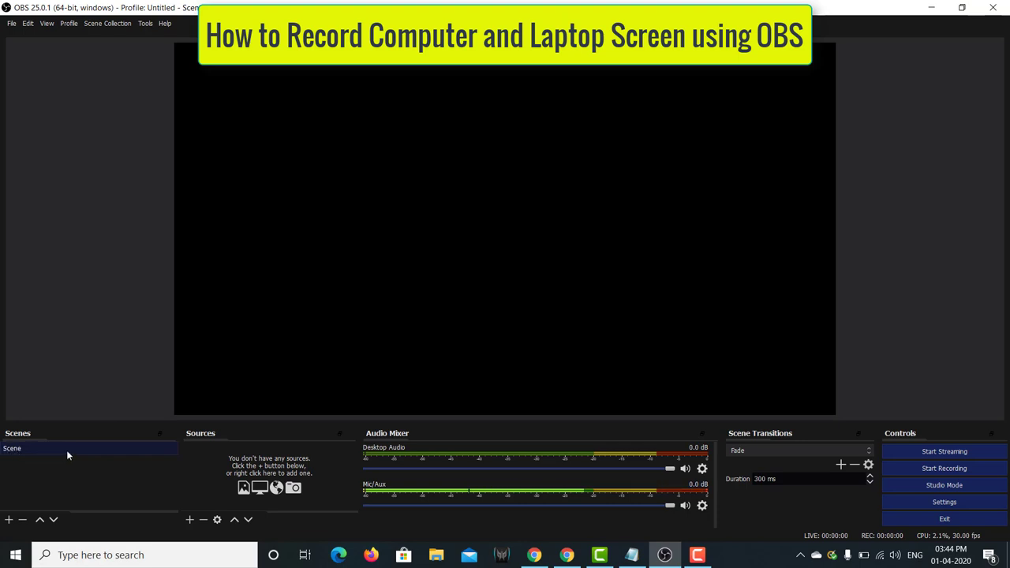
- Add a new scene named Scene 2 and remove it from the scene list again
left_click(9, 519)
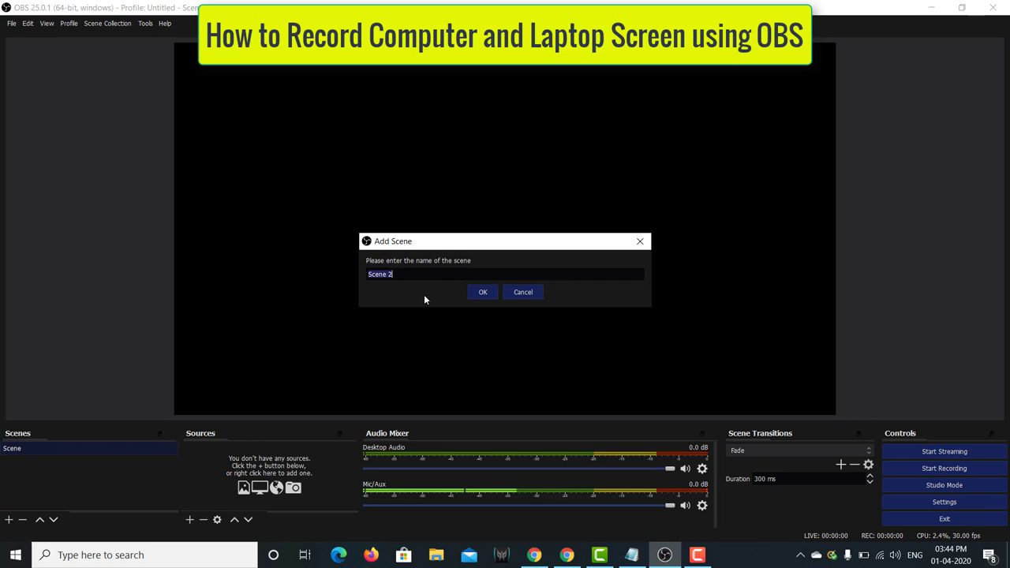
left_click(480, 295)
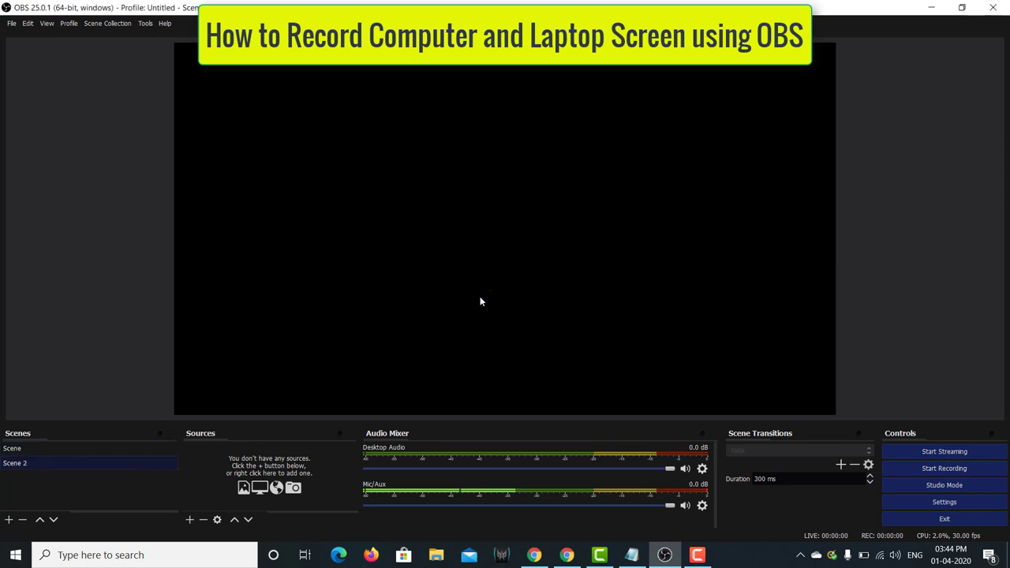
right_click(128, 463)
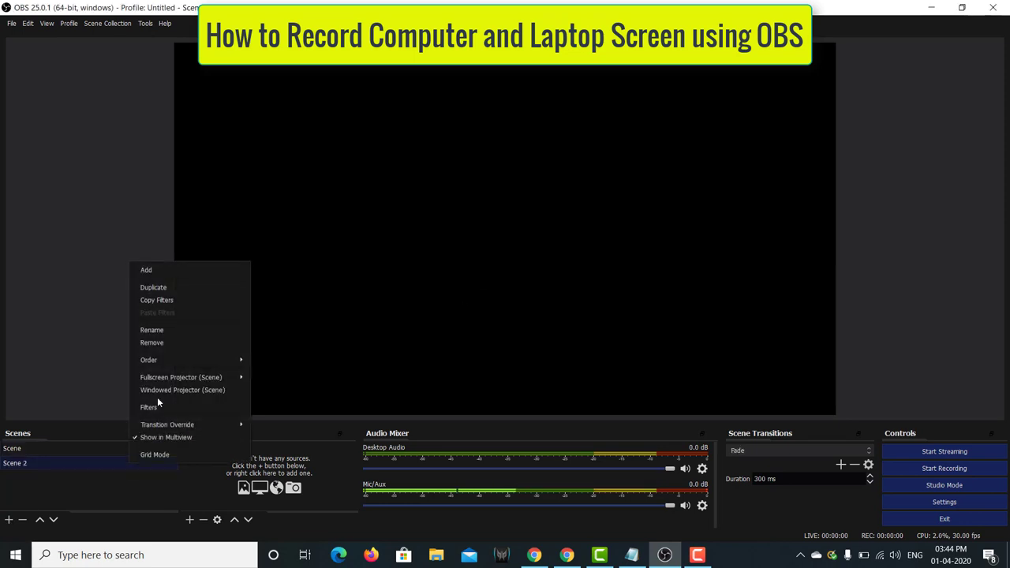
left_click(167, 344)
left_click(534, 291)
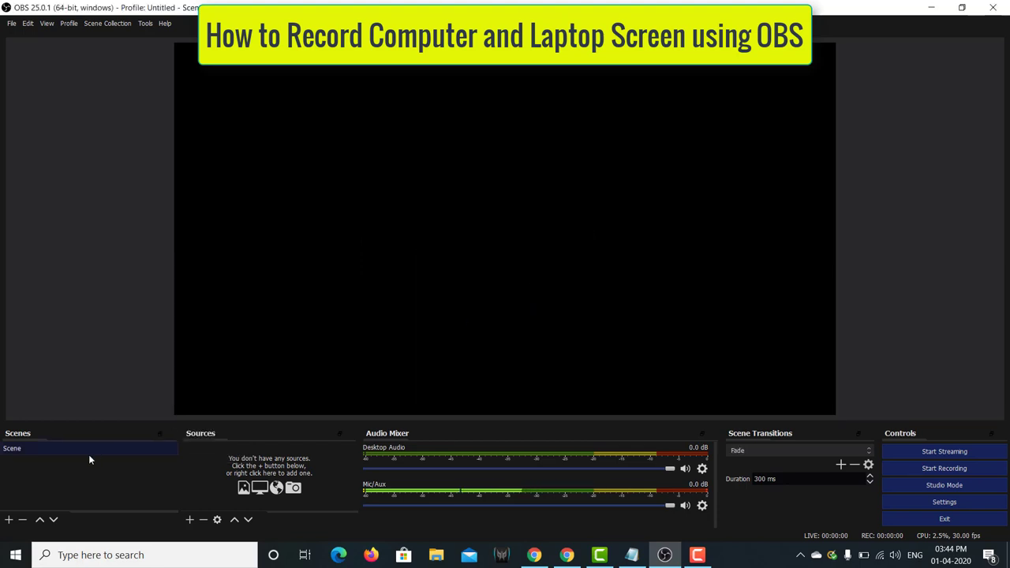
- Add a Display Capture source to the scene, capturing Display 1 at 1920x1080 with the cursor included
left_click(189, 519)
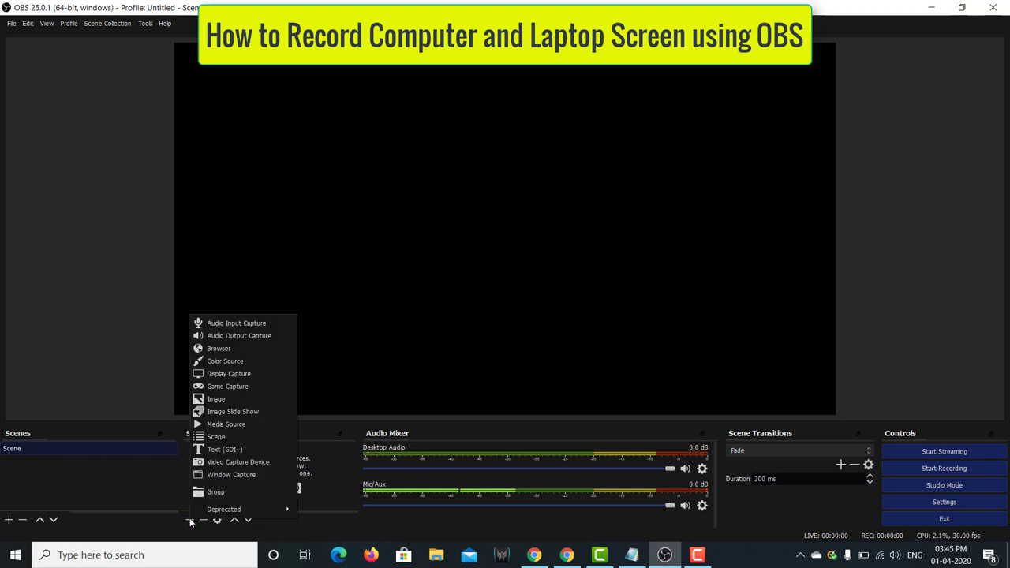
left_click(227, 375)
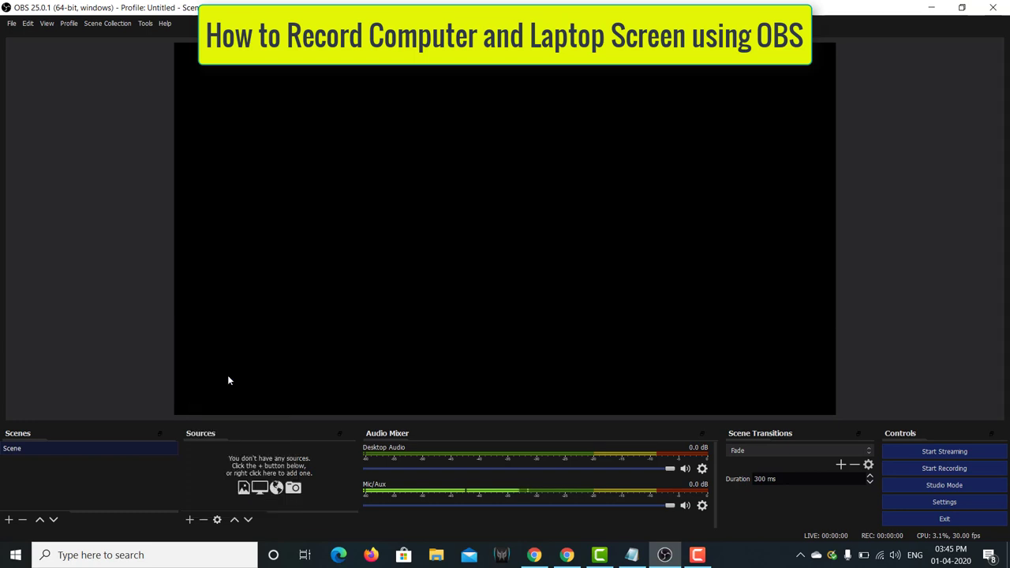
left_click(528, 347)
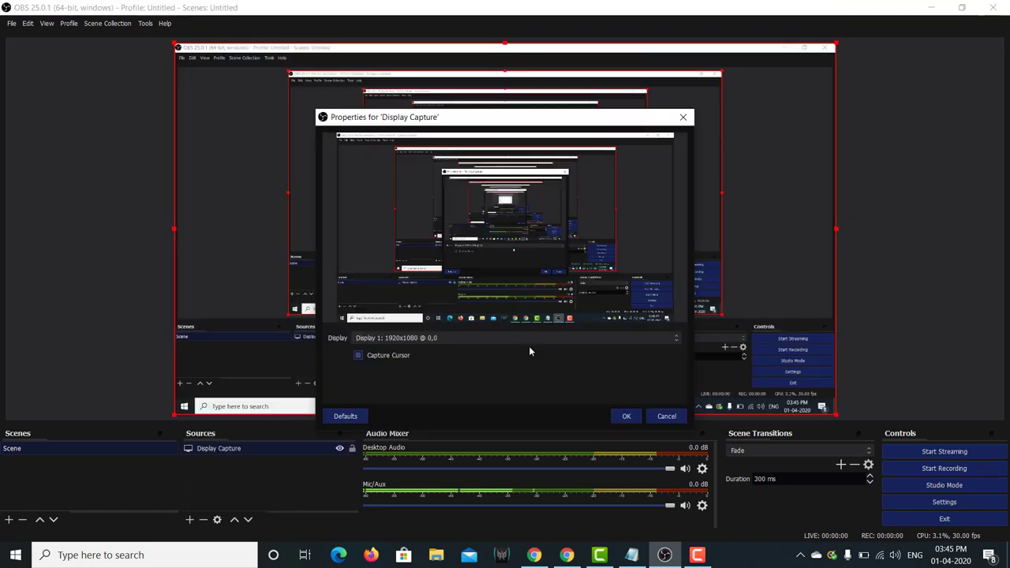
left_click(627, 417)
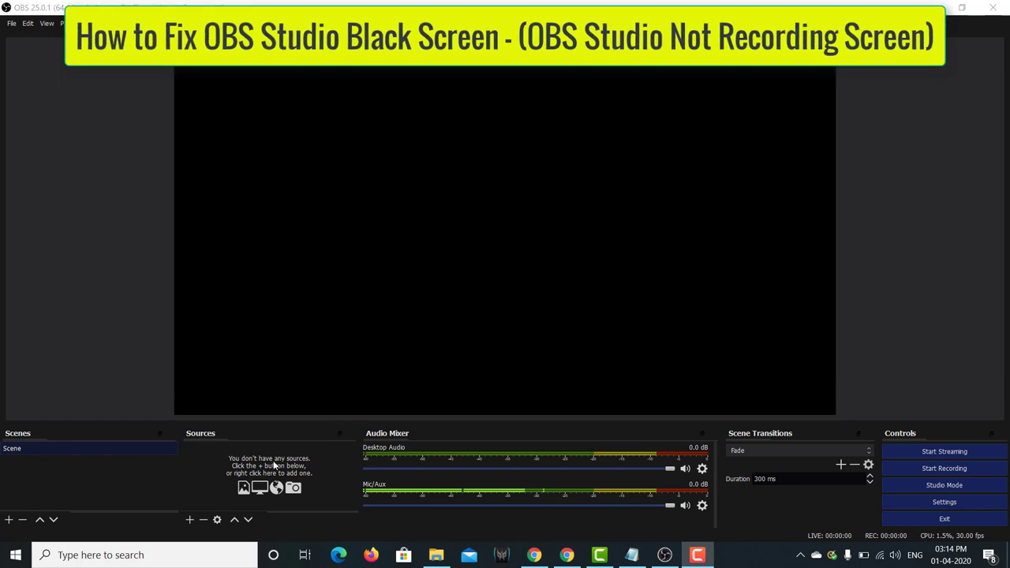
- Add a new Display Capture source to the empty source list, keeping Display 1 and Capture Cursor selected
left_click(191, 519)
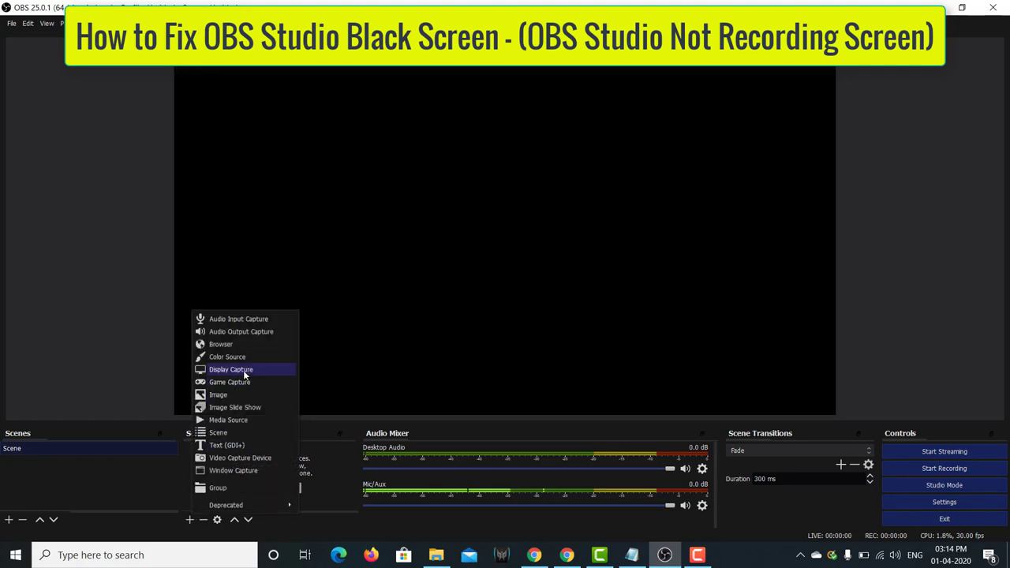
left_click(243, 370)
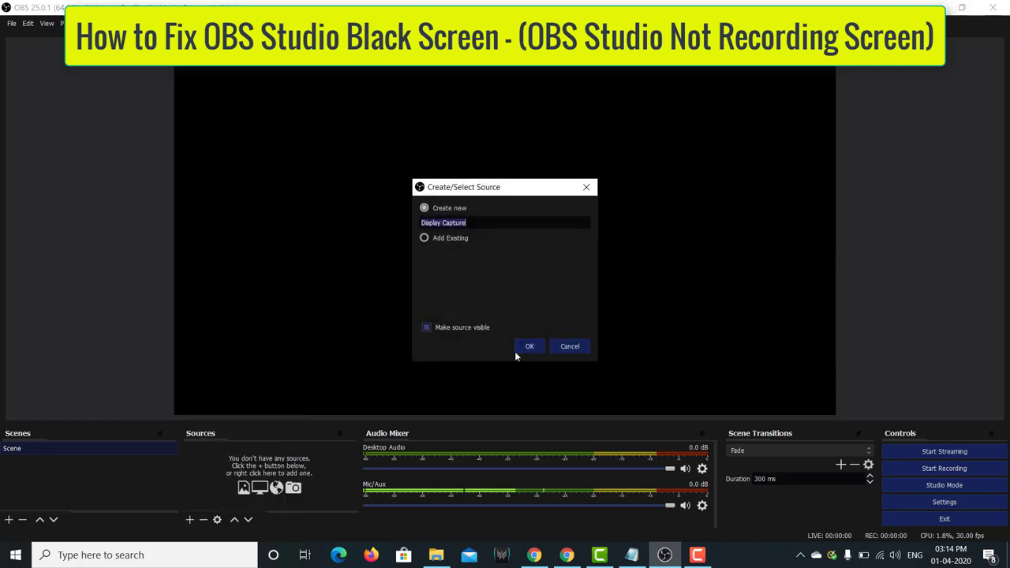
left_click(530, 347)
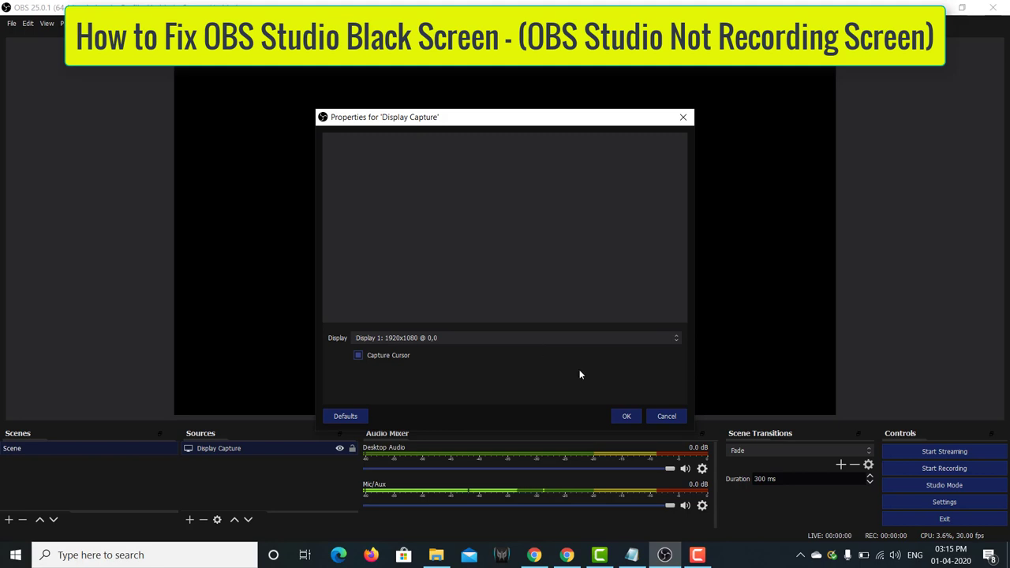
left_click(627, 415)
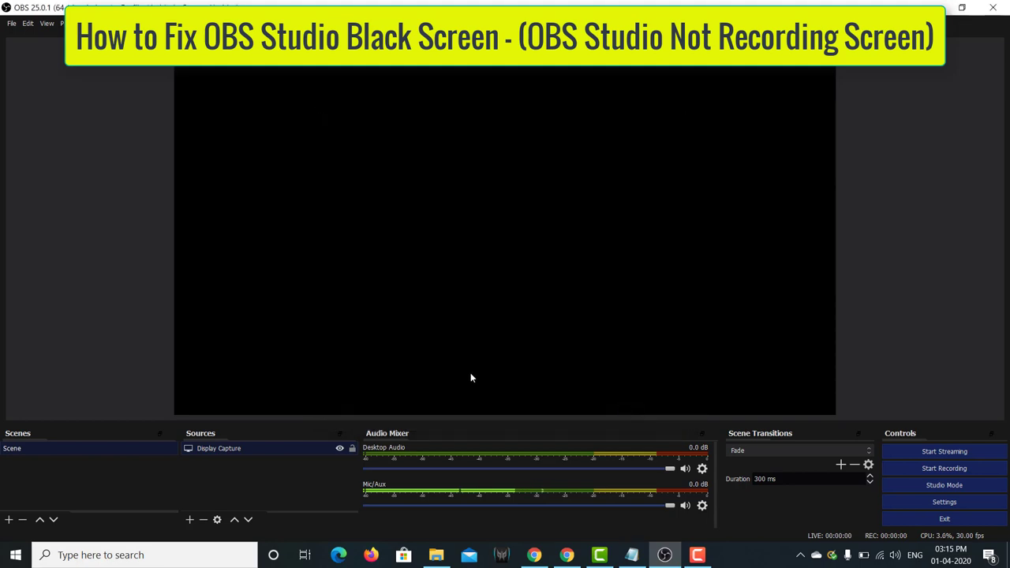
- Open the properties of This PC in File Explorer, check the Windows edition and system type, and close the system information
key("super+e")
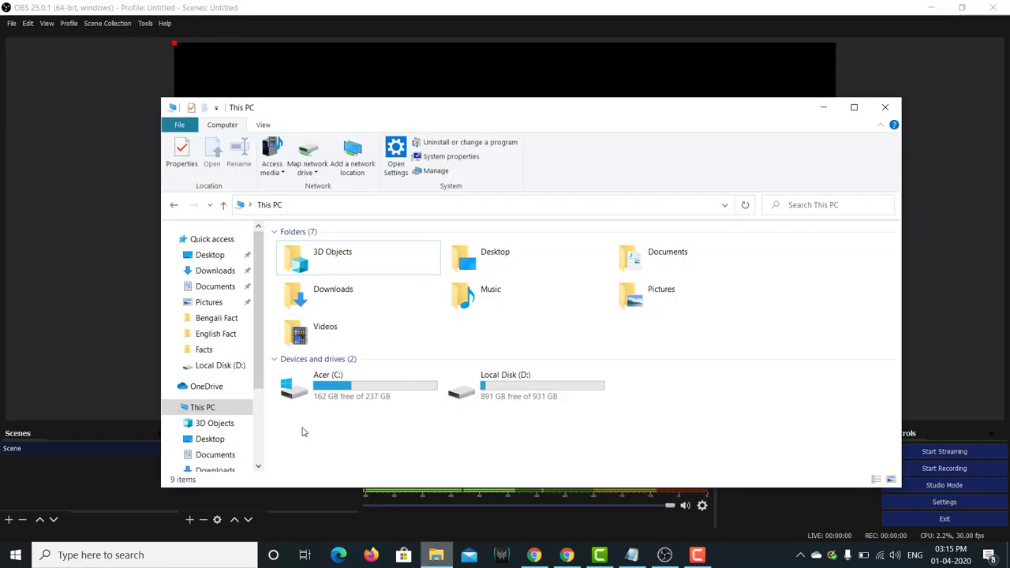
right_click(205, 408)
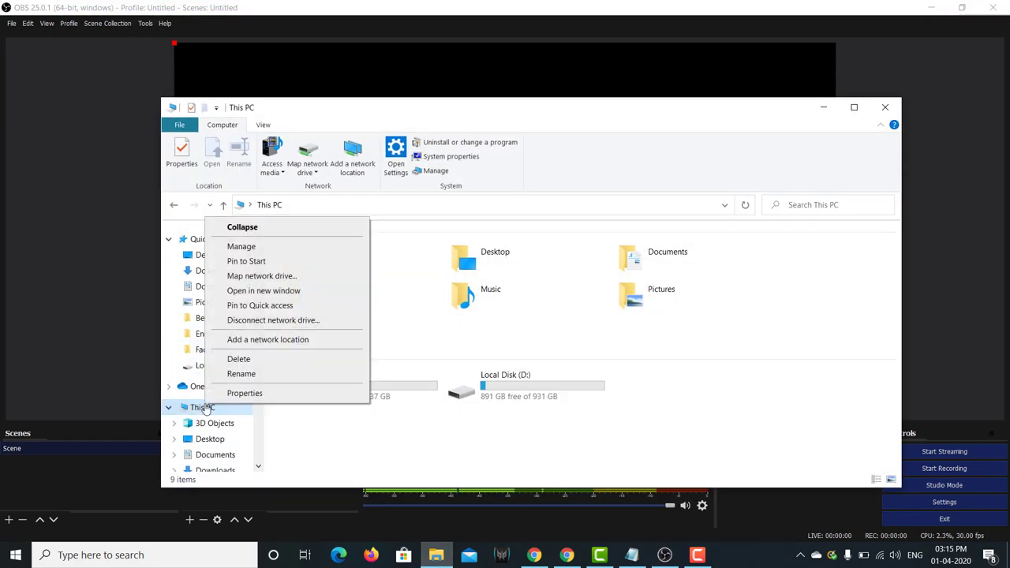
left_click(240, 393)
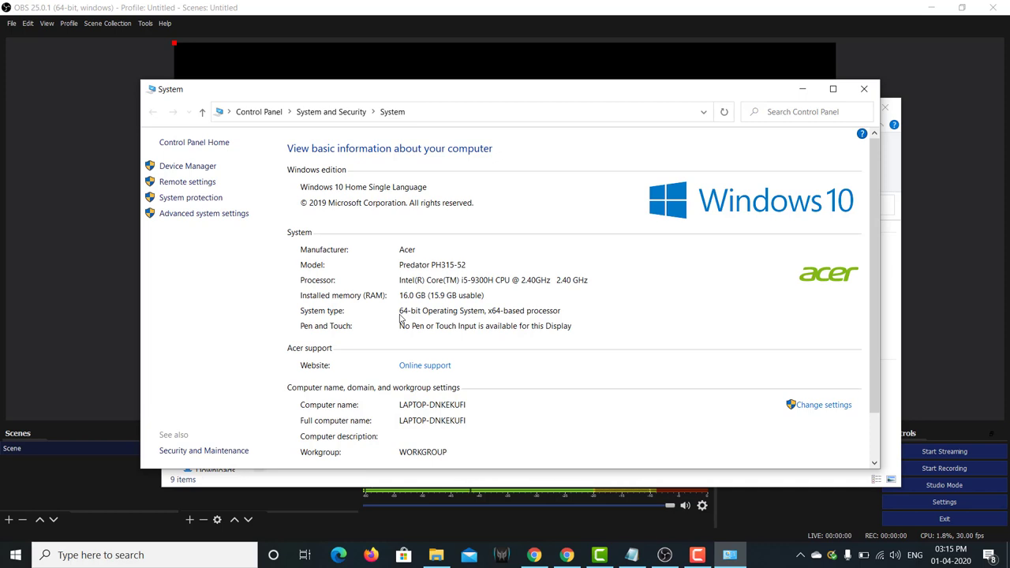
left_click(864, 89)
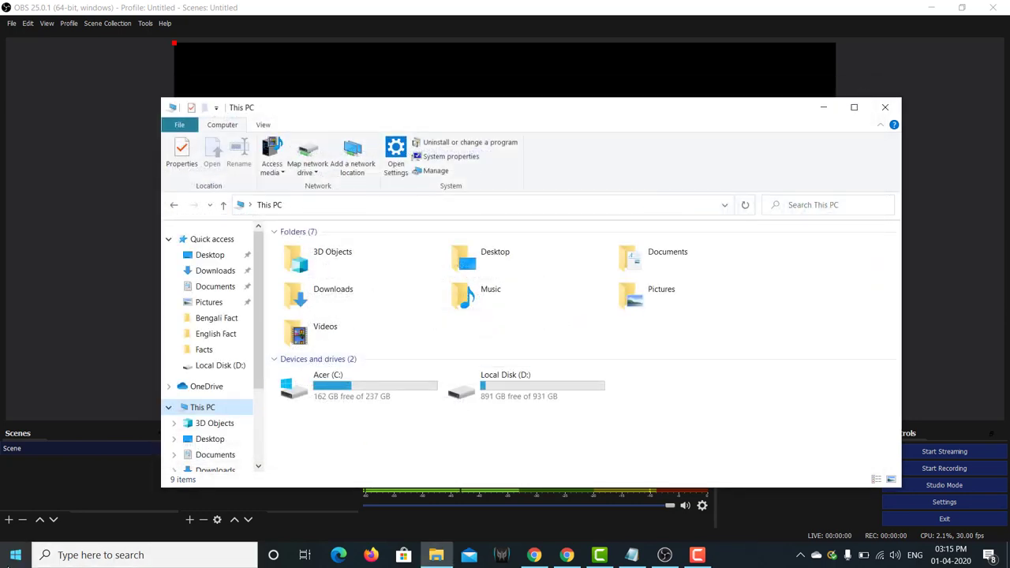
- Open the Graphics settings page from the Display section of Windows Settings
left_click(15, 555)
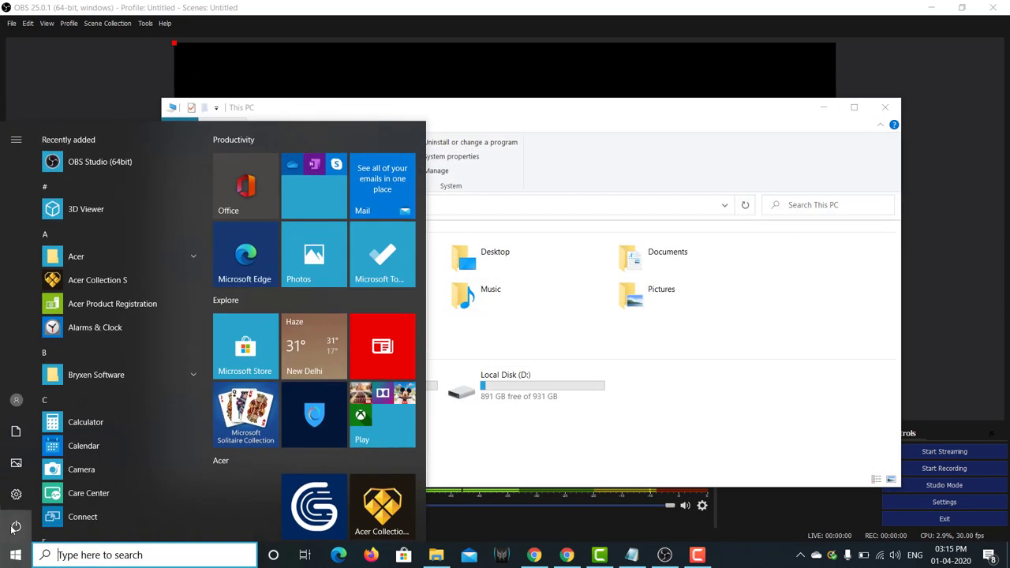
left_click(15, 502)
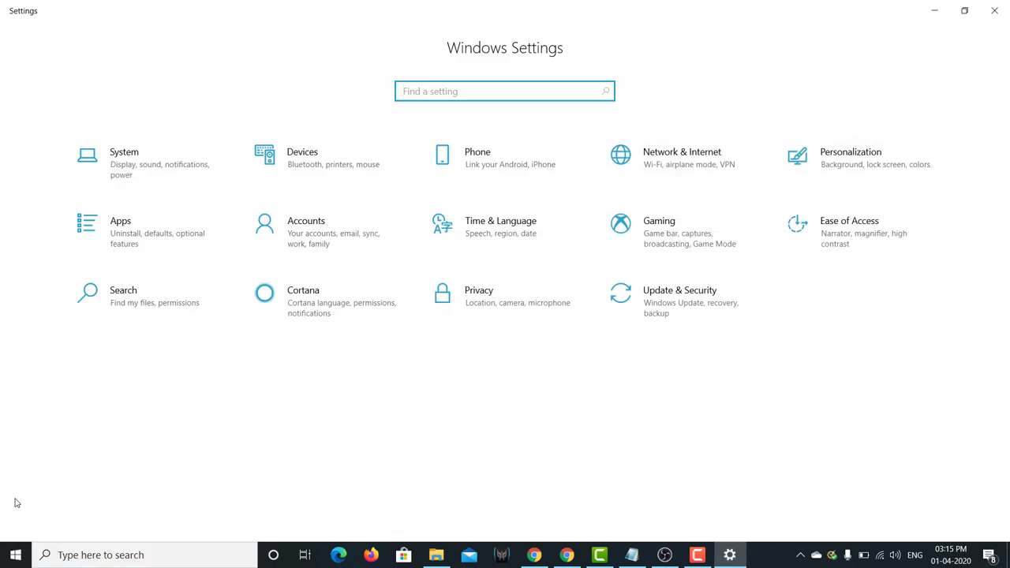
left_click(157, 181)
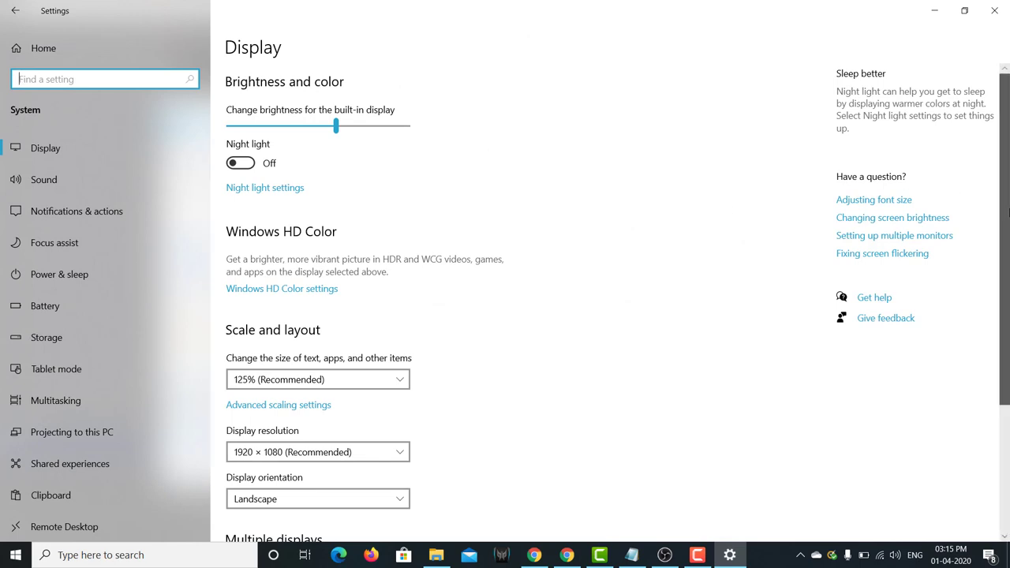
scroll(552, 300, "down", 5)
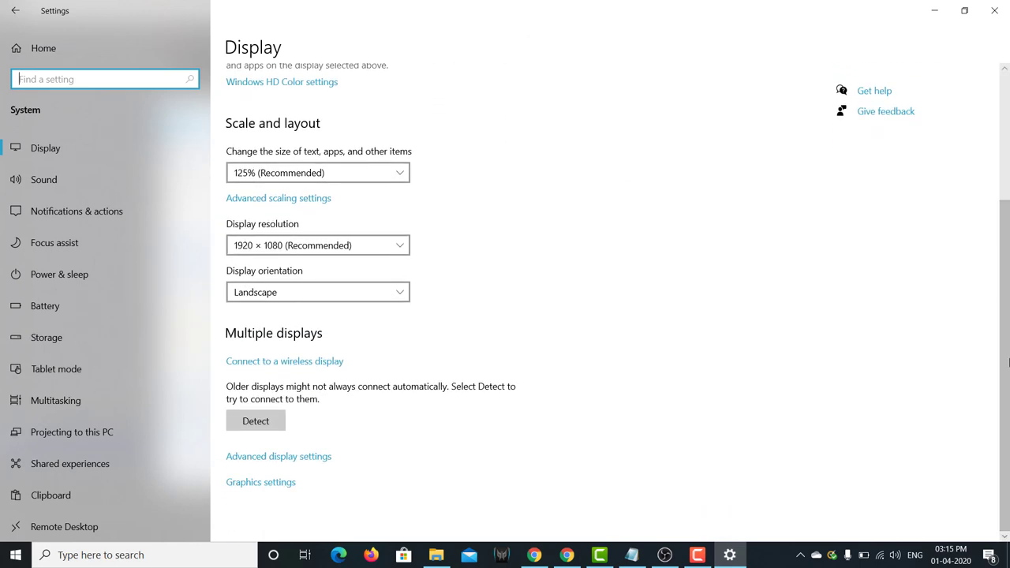
left_click(261, 482)
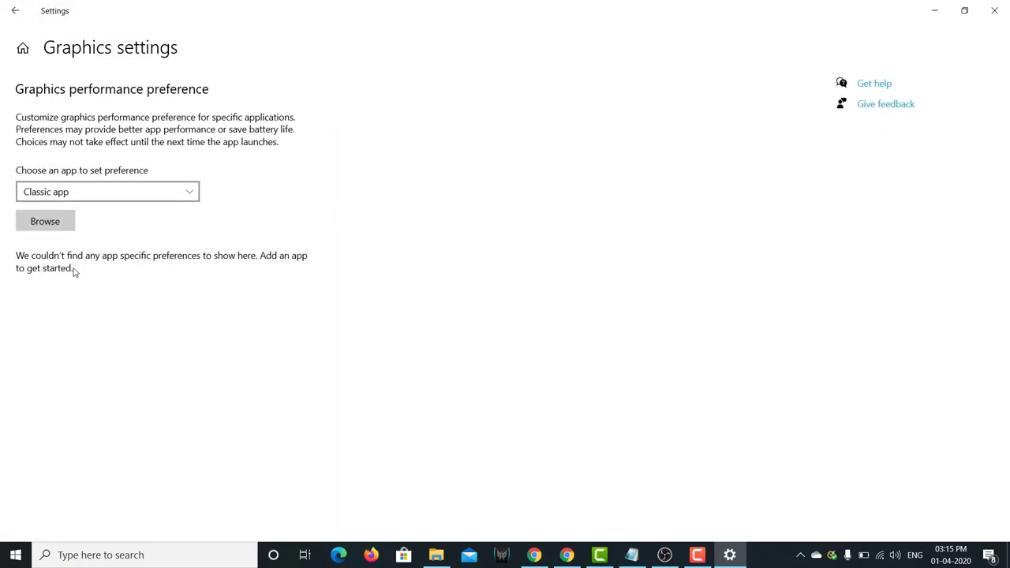
- Add the obs64 application from C:\Program Files\obs-studio\bin\64bit as a classic app in the graphics performance preferences
left_click(53, 224)
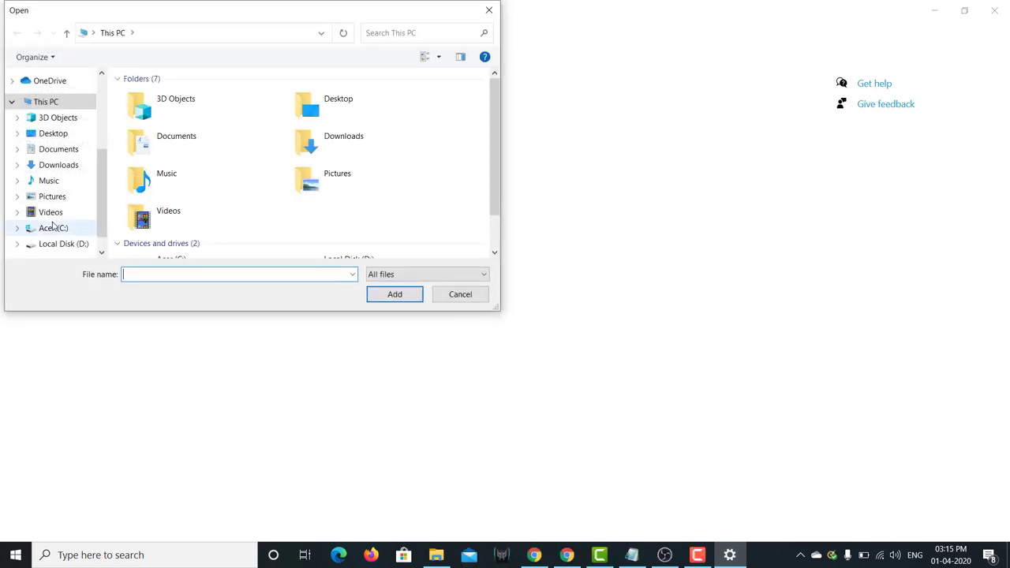
left_click(61, 229)
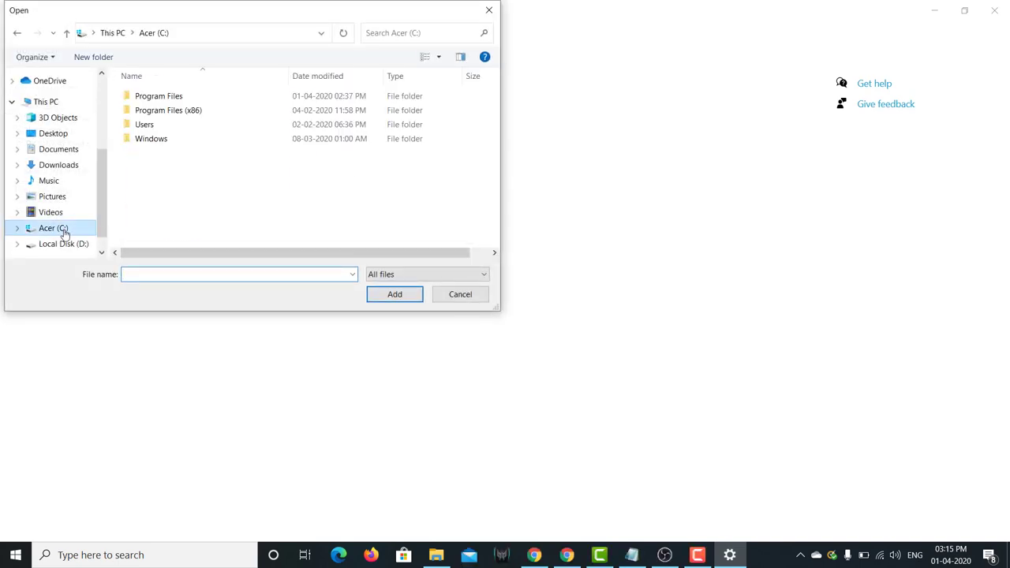
double_click(178, 95)
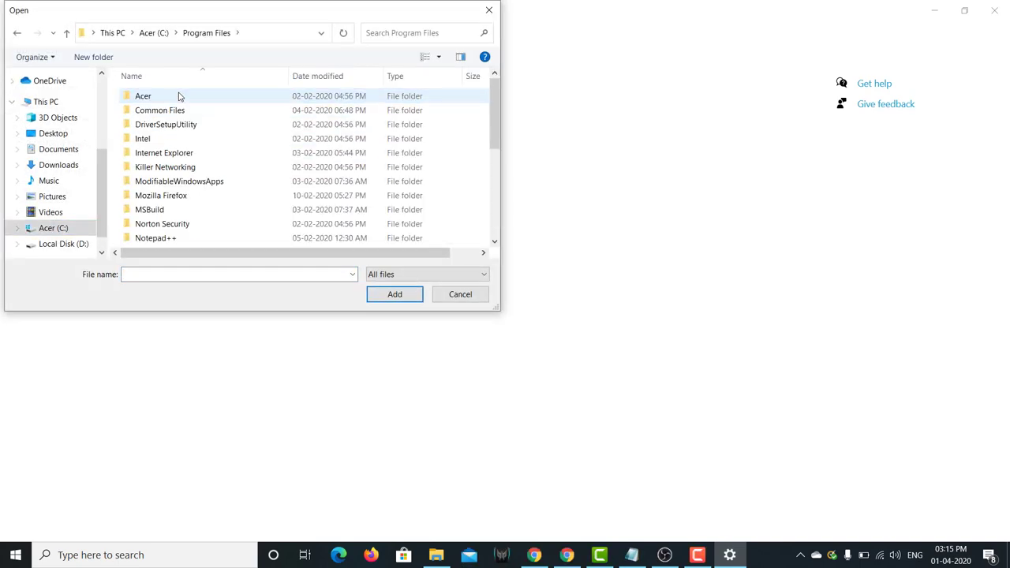
left_click_drag(499, 126, 498, 155)
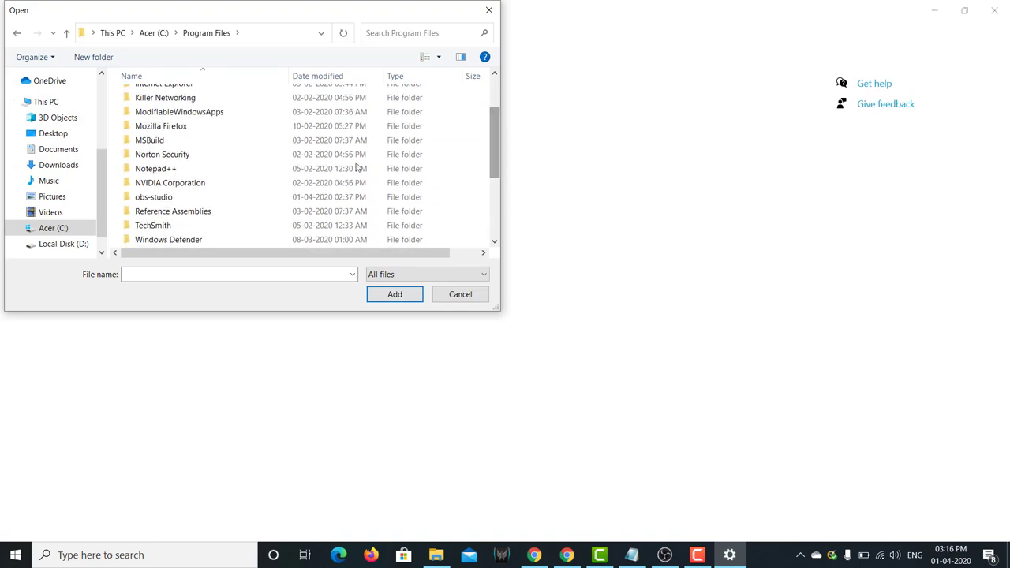
double_click(211, 201)
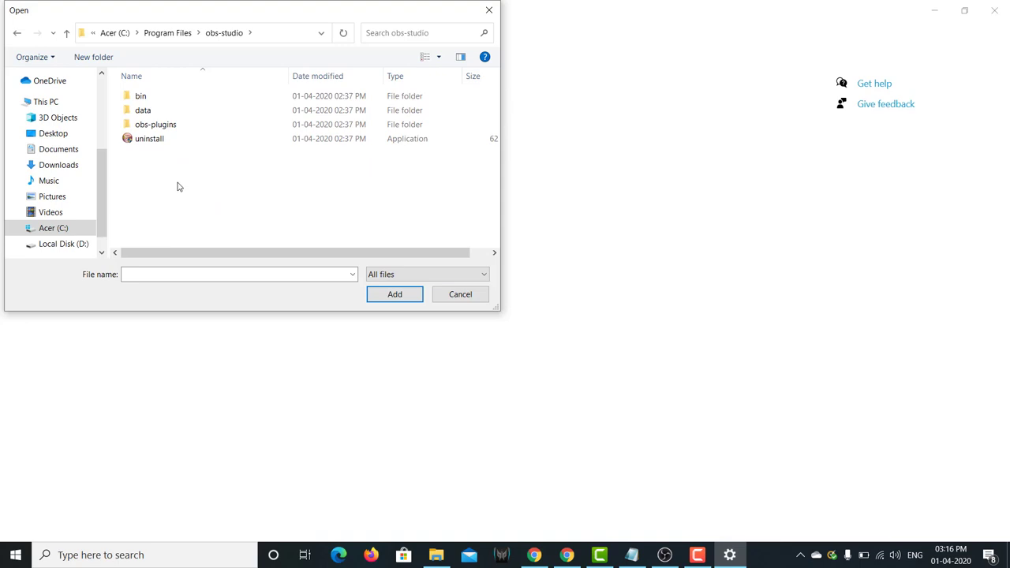
double_click(161, 98)
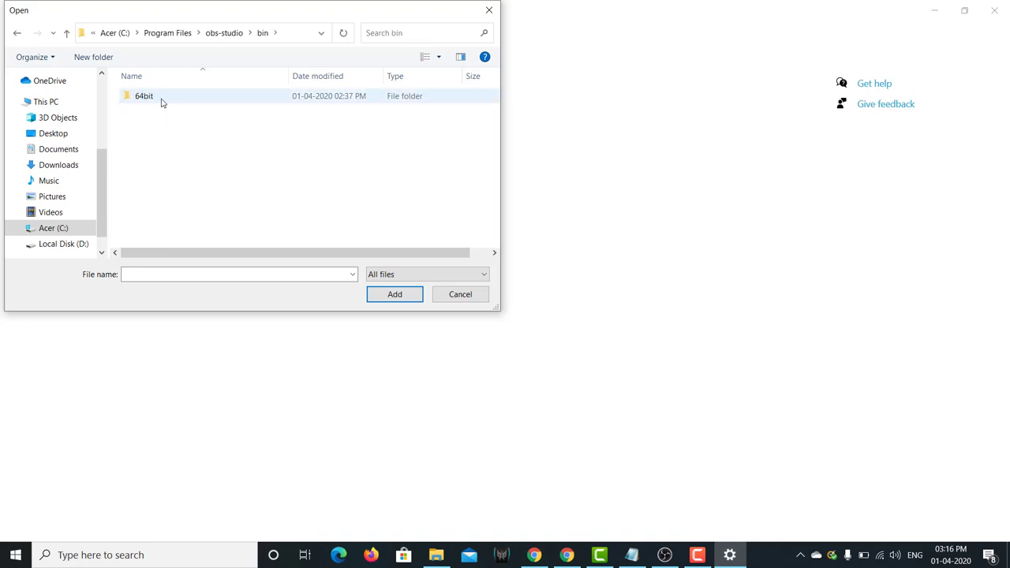
double_click(162, 98)
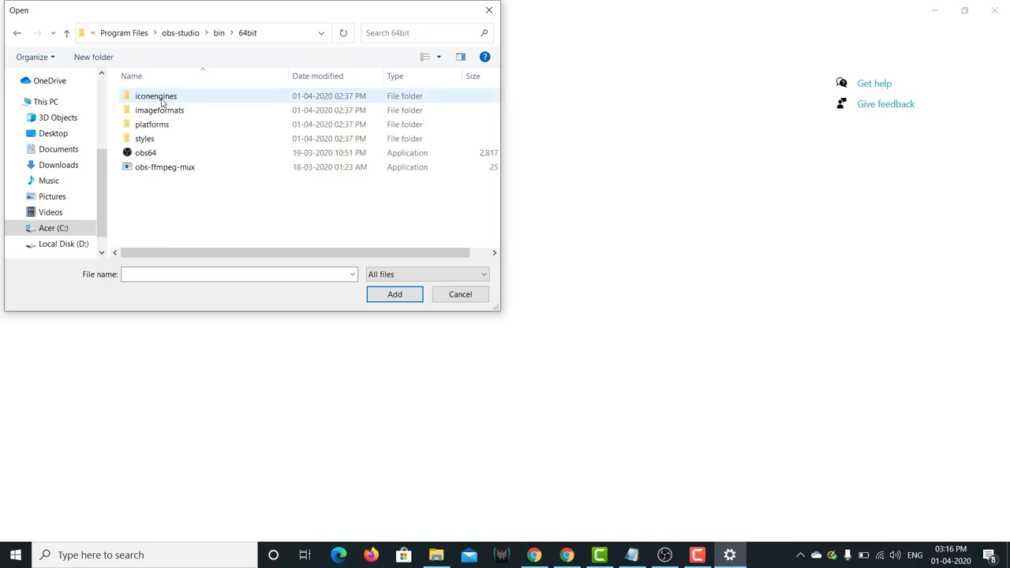
left_click(144, 155)
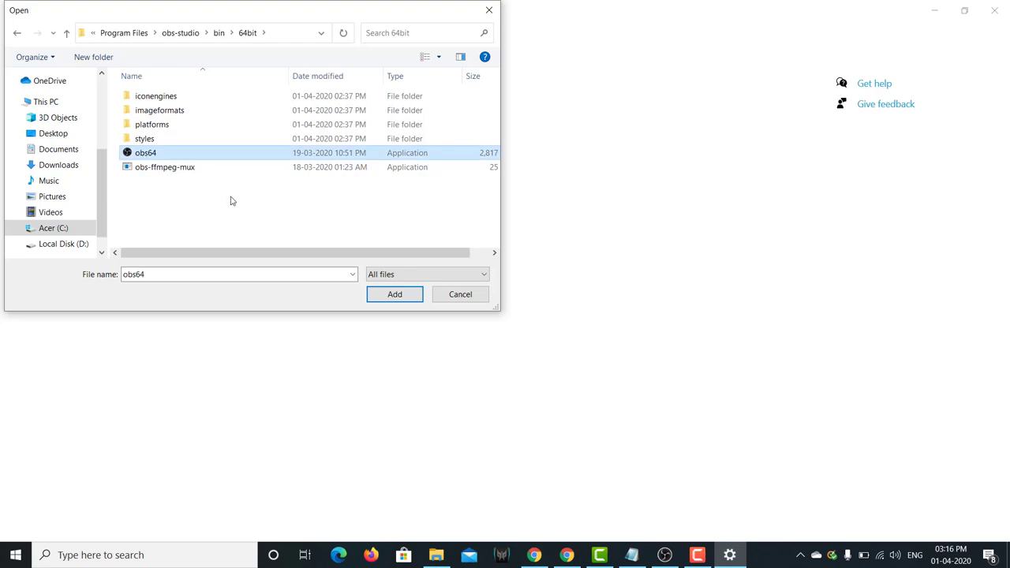
left_click(390, 294)
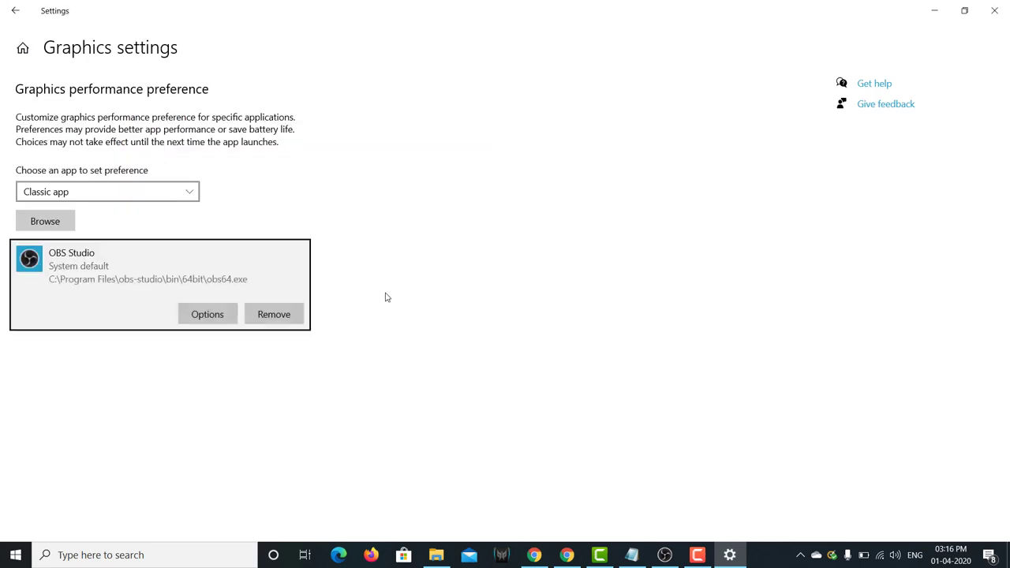
- Set OBS Studio's graphics preference to Power saving, save it, and close Windows Settings and File Explorer
left_click(213, 319)
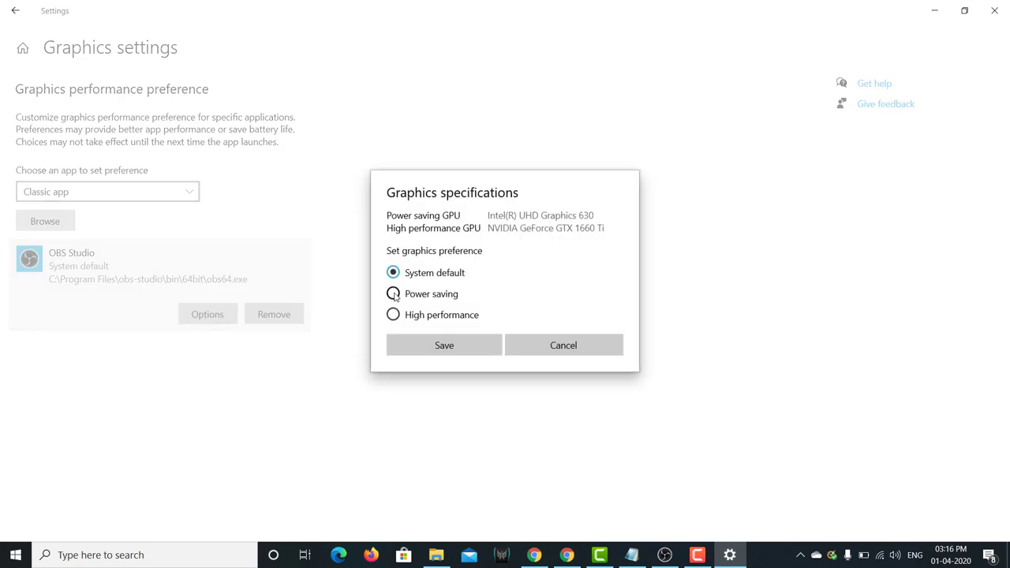
left_click(393, 294)
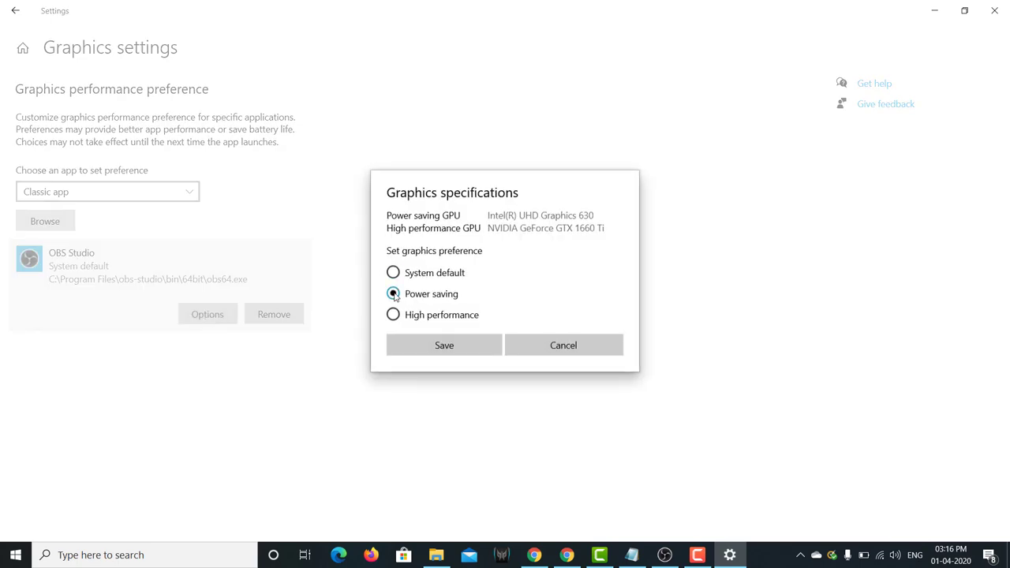
left_click(445, 344)
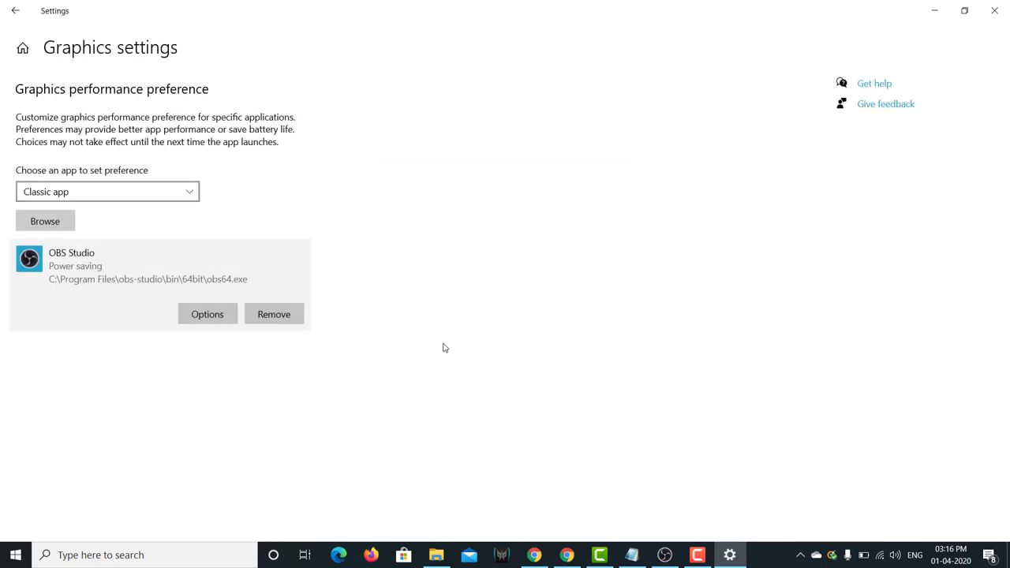
left_click(994, 10)
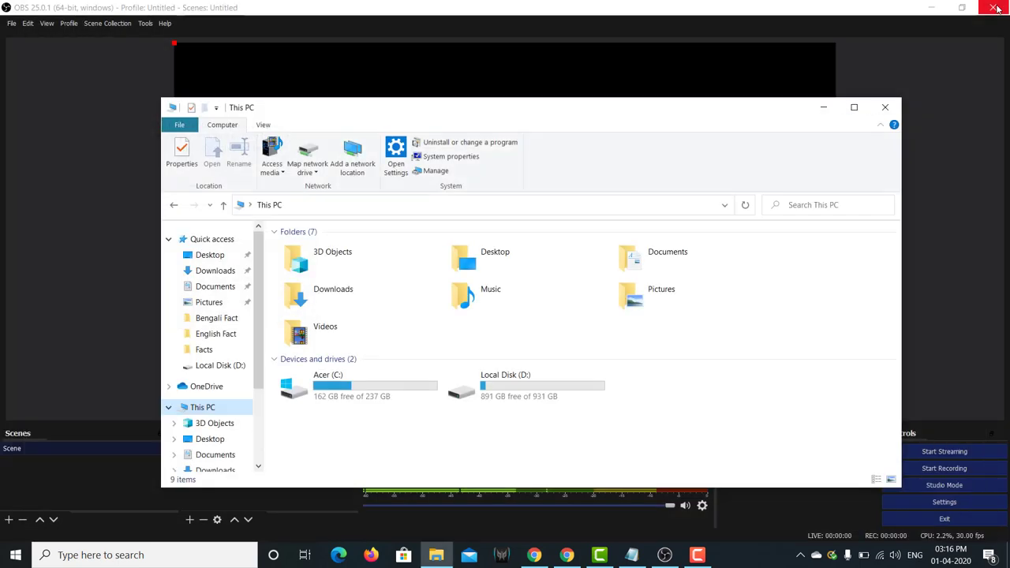
left_click(892, 108)
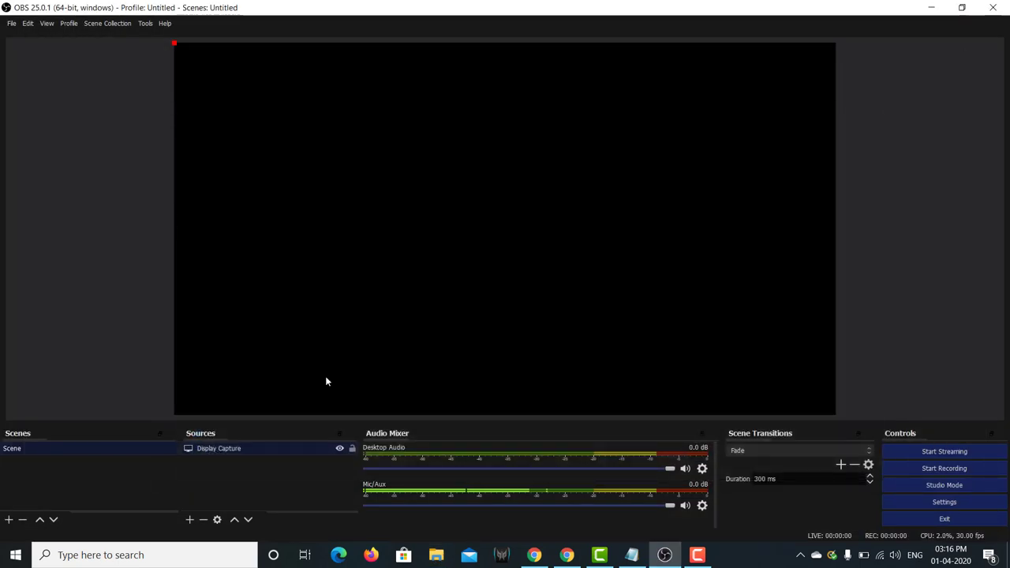
left_click(140, 555)
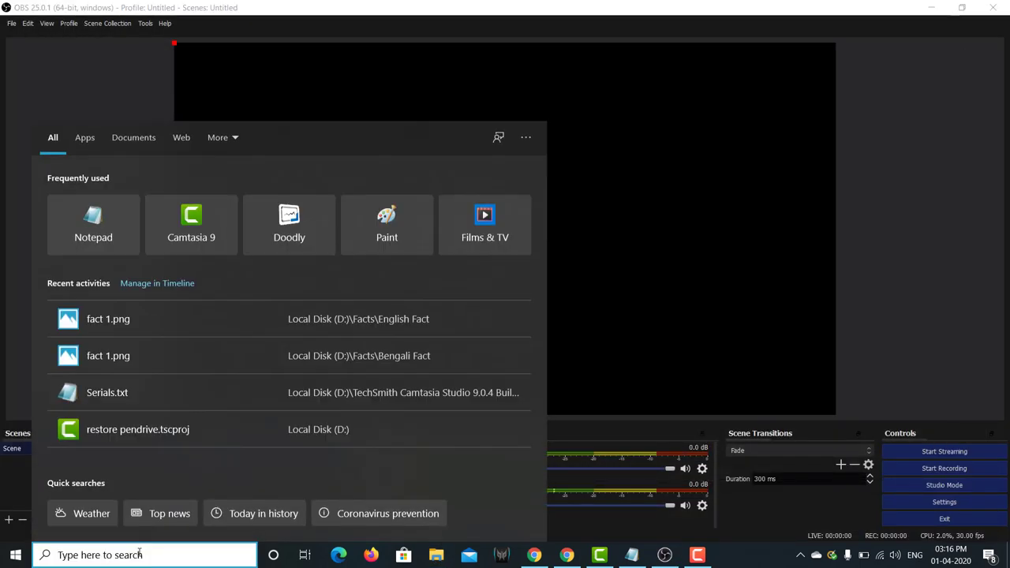
type("obs")
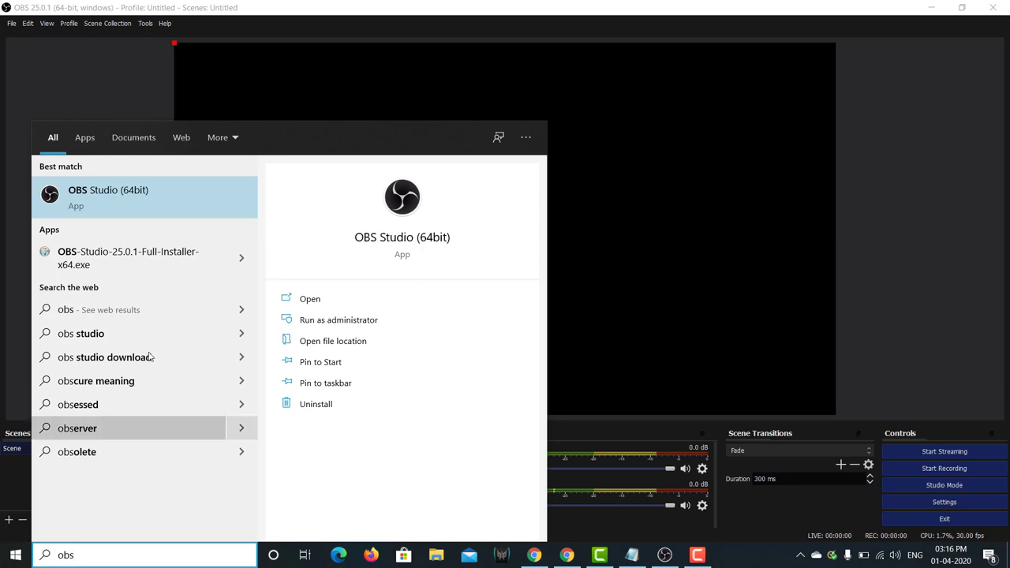
left_click(164, 207)
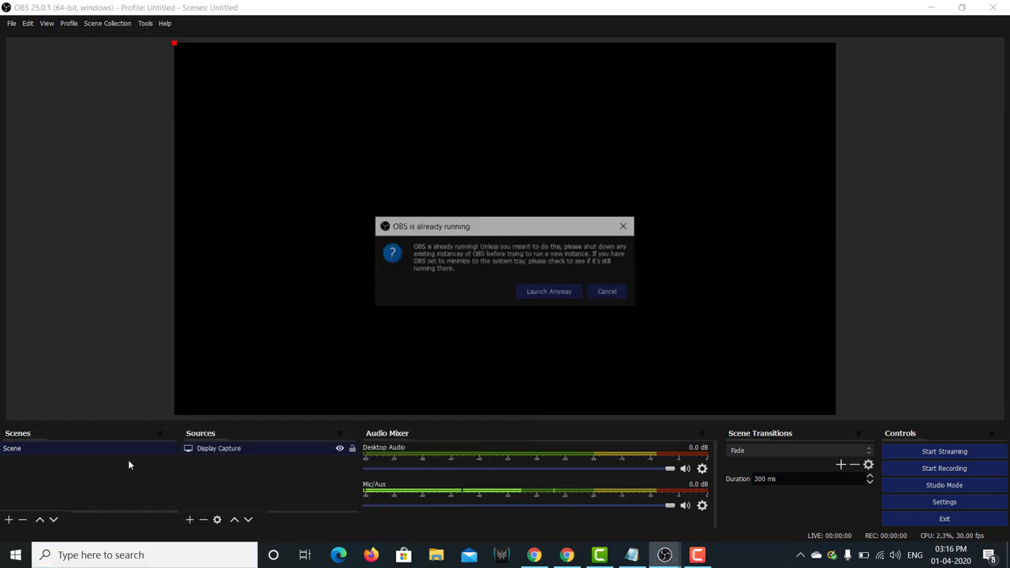
left_click(608, 293)
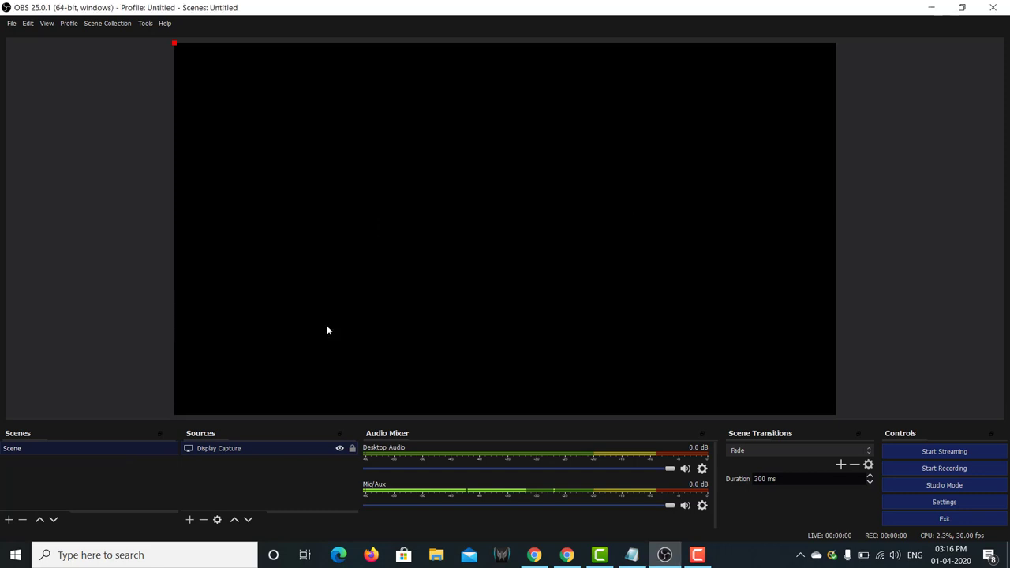
- Search Windows for "obs" and open the file location of the OBS Studio (64bit) shortcut
left_click(106, 554)
type("o")
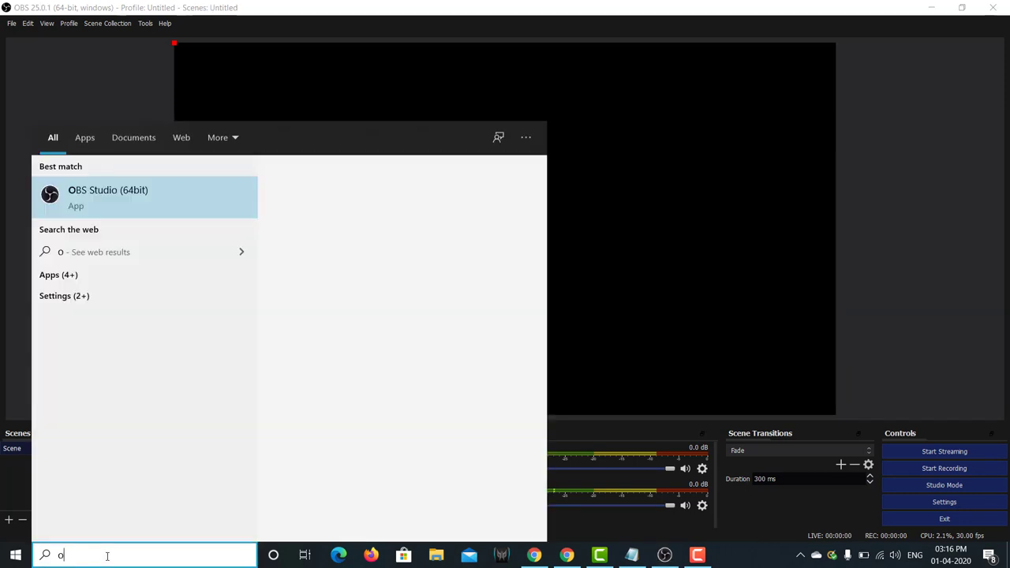
type("bs")
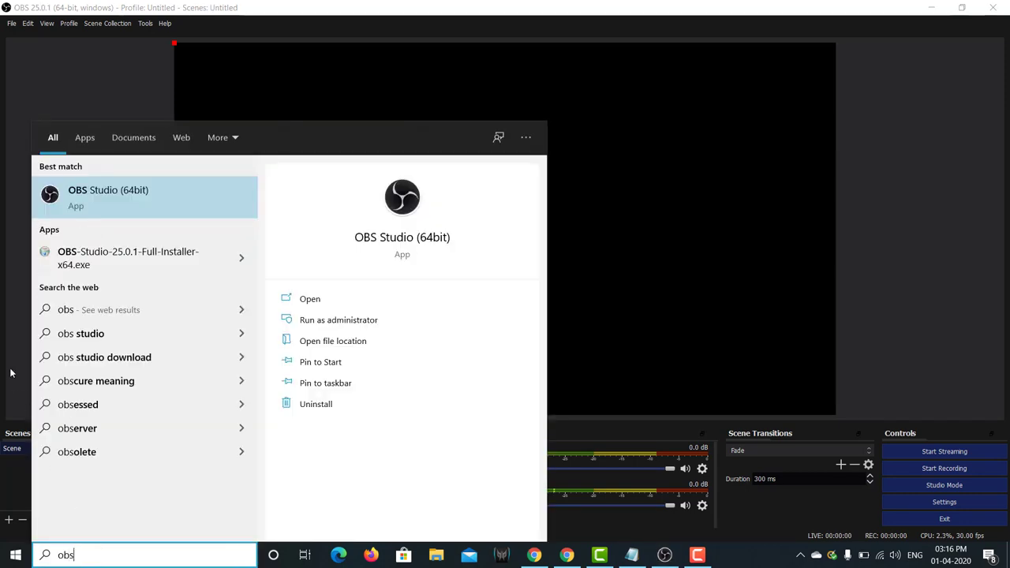
right_click(174, 214)
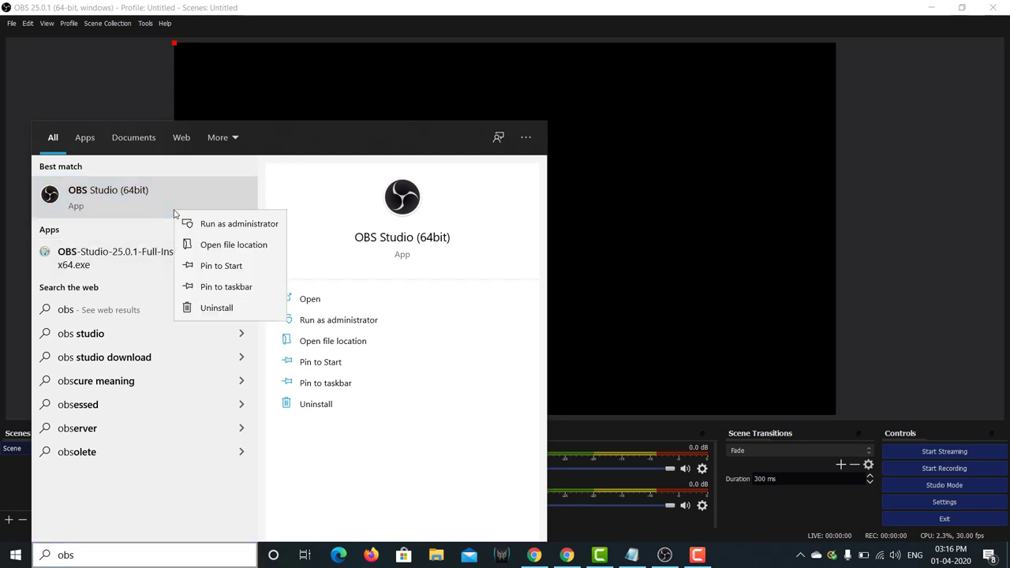
left_click(212, 248)
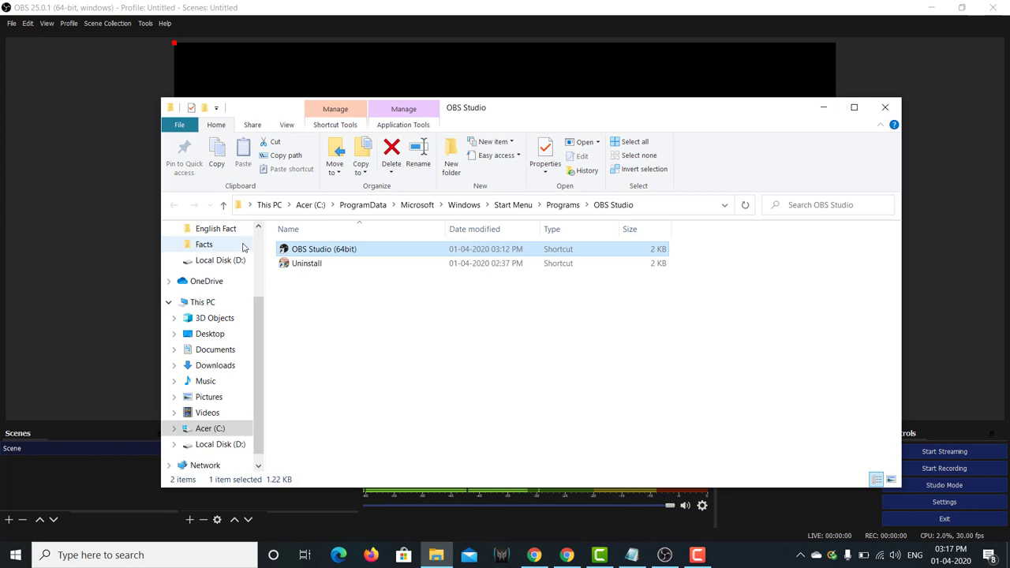
- Set the OBS Studio (64bit) shortcut to run in compatibility mode for Windows 7 and as an administrator, and apply the changes
right_click(309, 249)
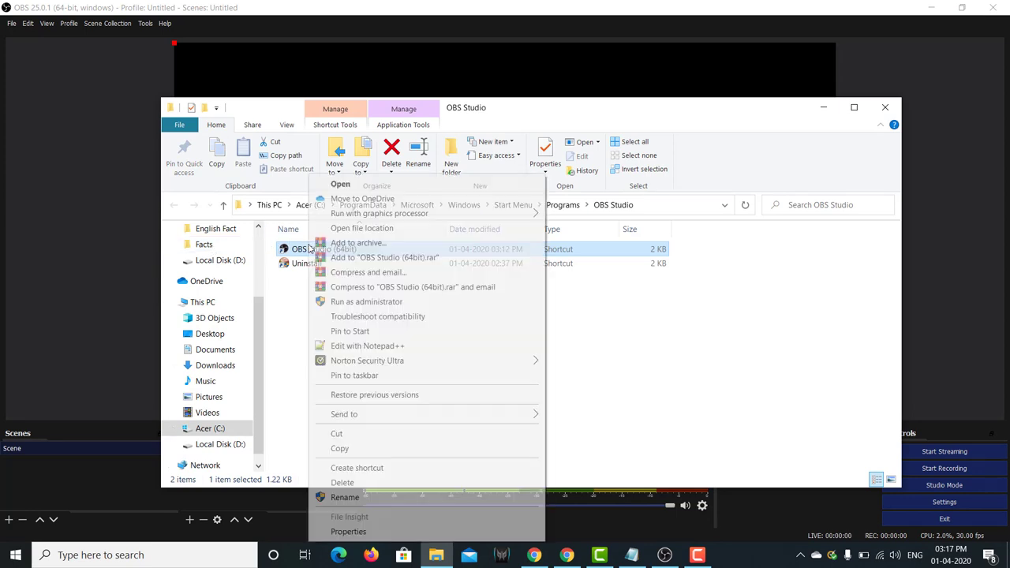
left_click(348, 532)
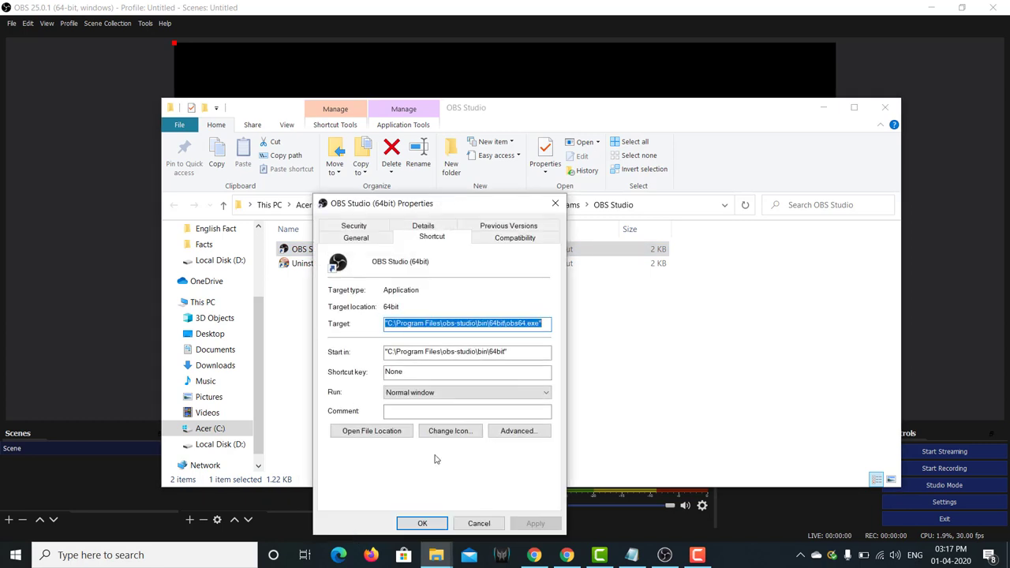
left_click(529, 241)
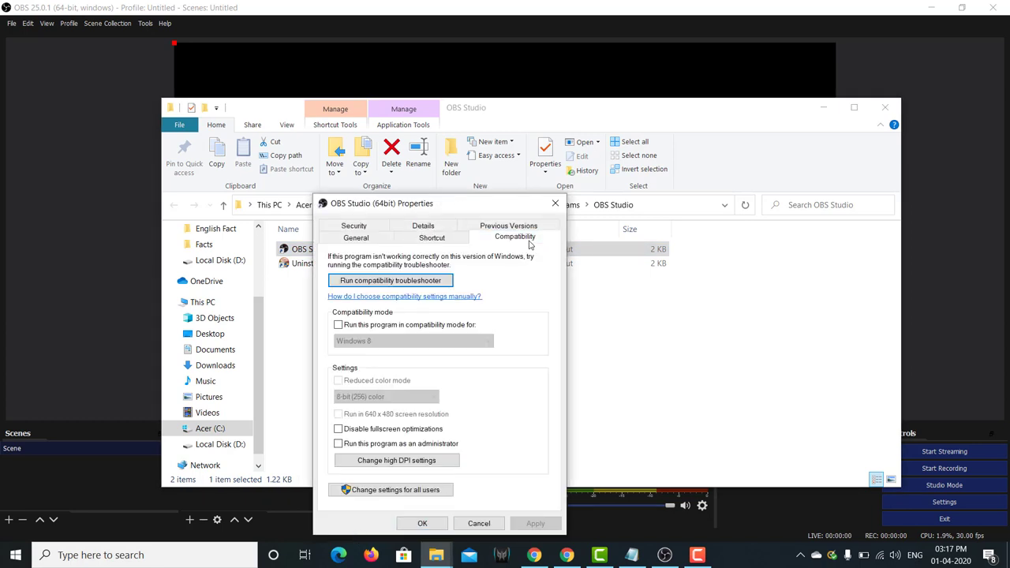
left_click(338, 325)
left_click(371, 341)
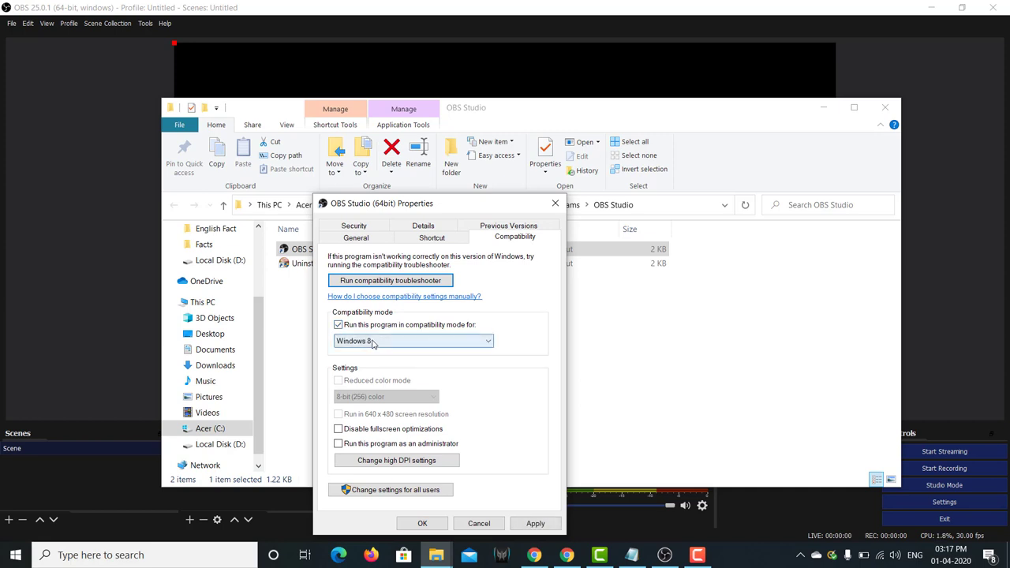
left_click(373, 378)
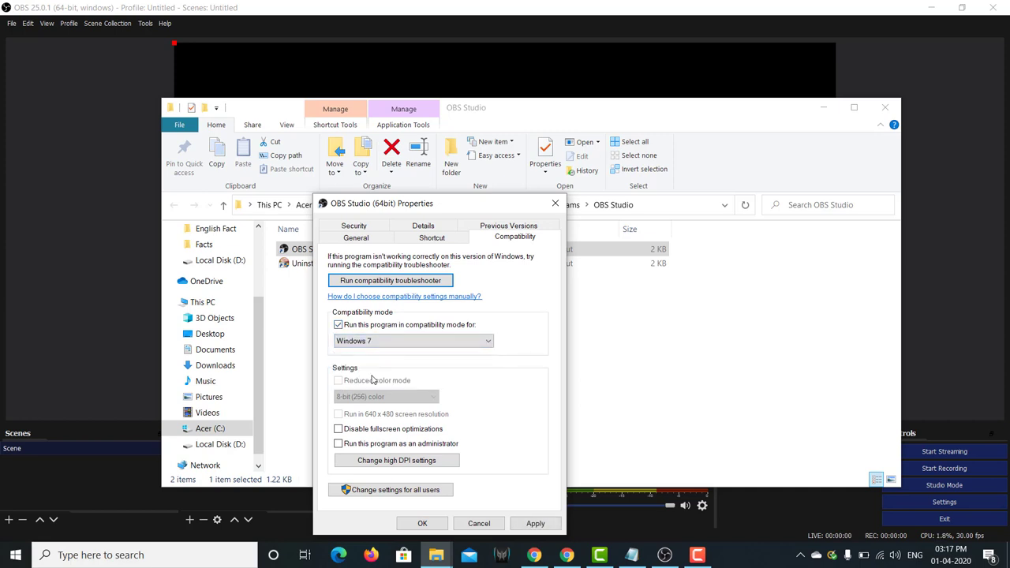
left_click(338, 445)
left_click(527, 523)
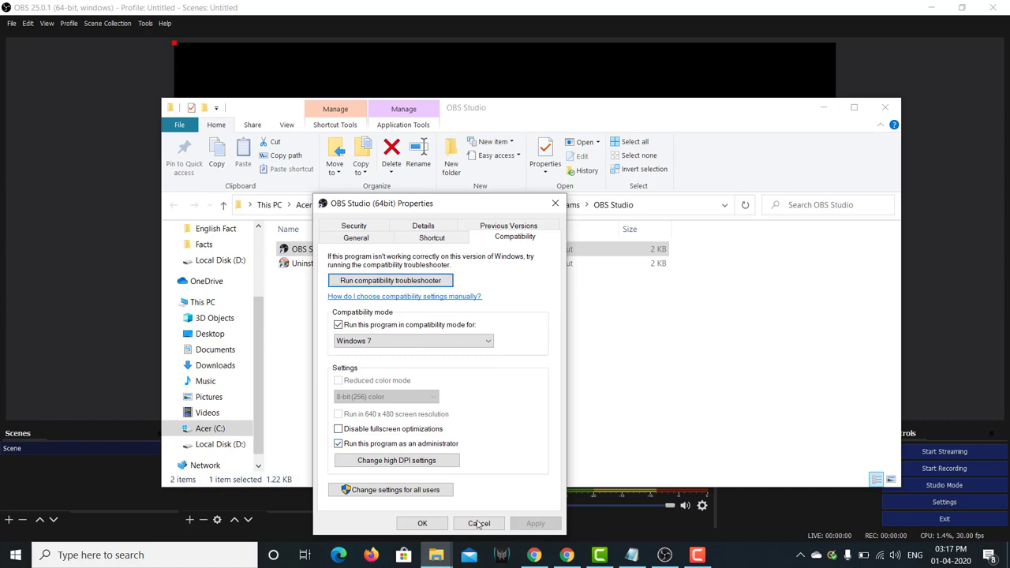
left_click(423, 523)
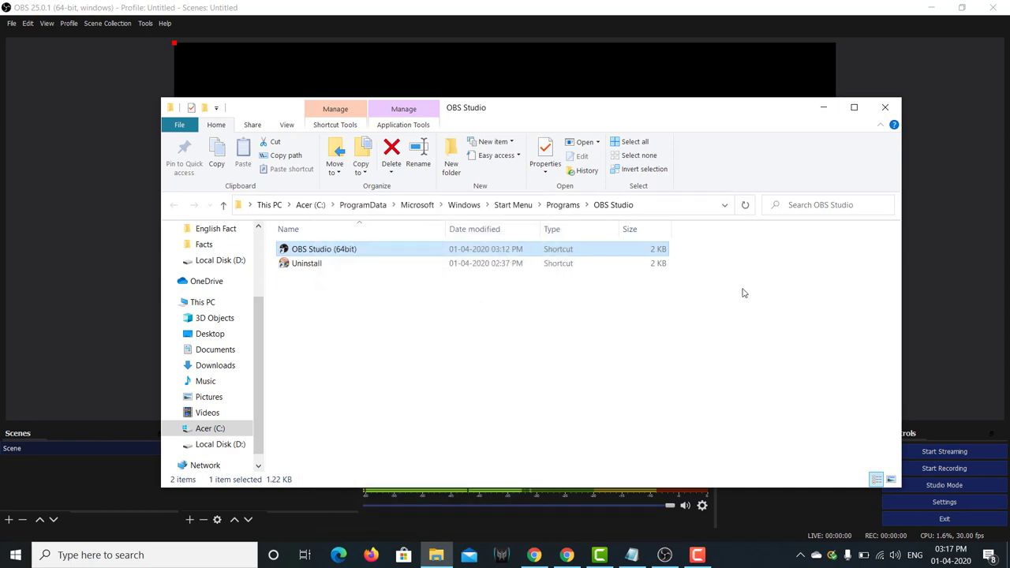
- Close File Explorer and OBS Studio, search Windows for "obs", and relaunch OBS Studio (64bit) as administrator
left_click(885, 108)
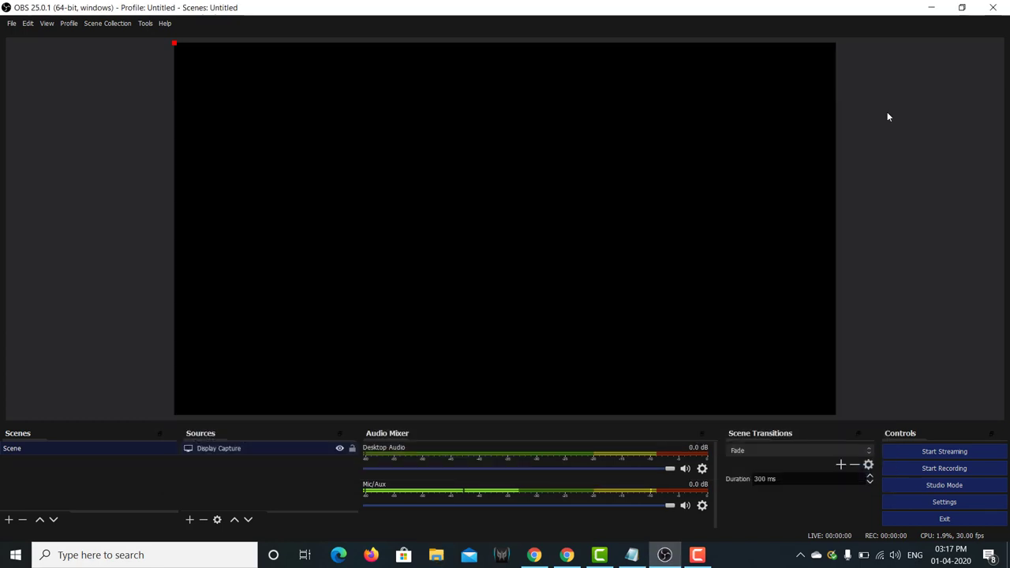
left_click(992, 7)
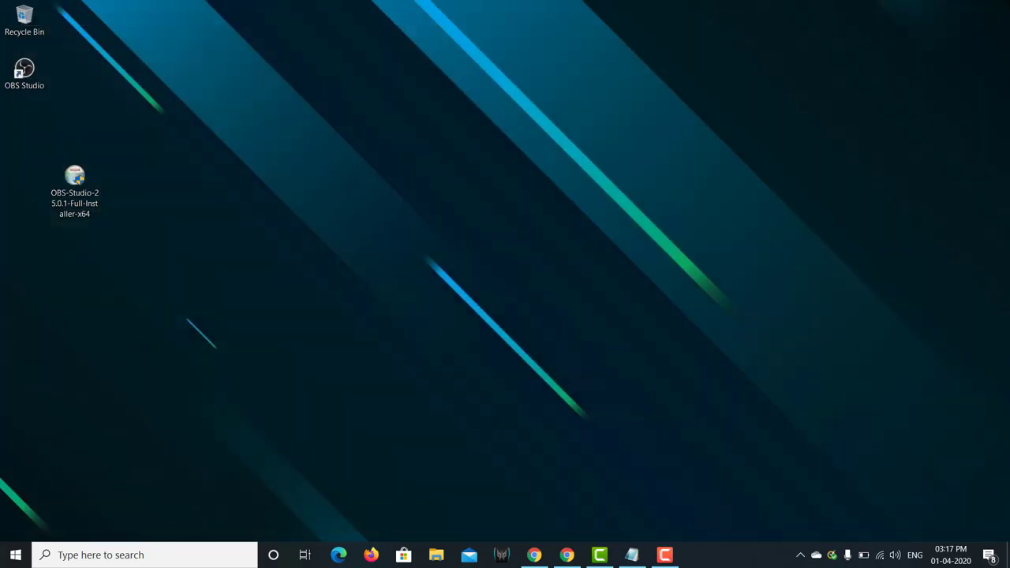
left_click(159, 554)
type("obs")
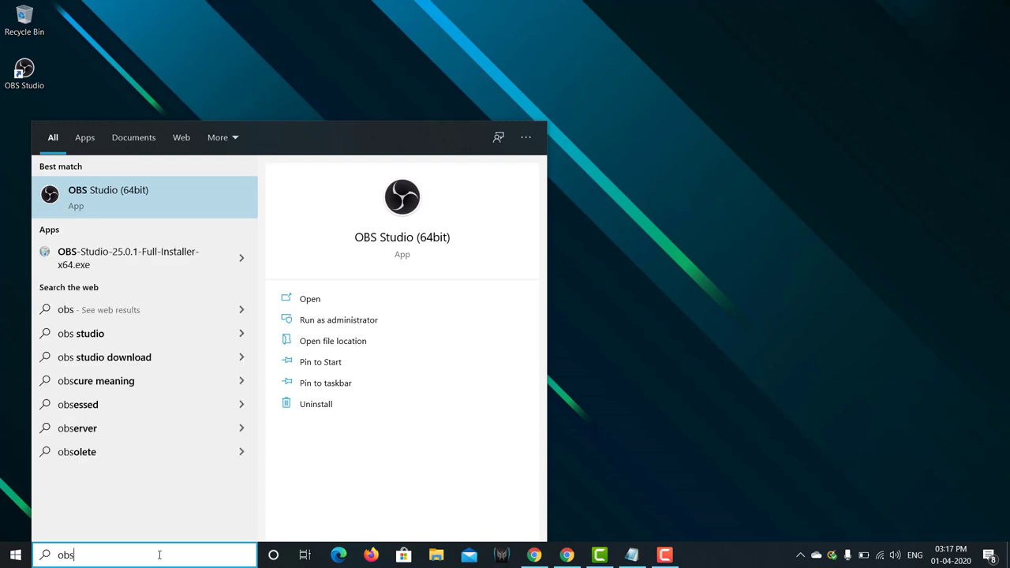
right_click(176, 189)
left_click(209, 199)
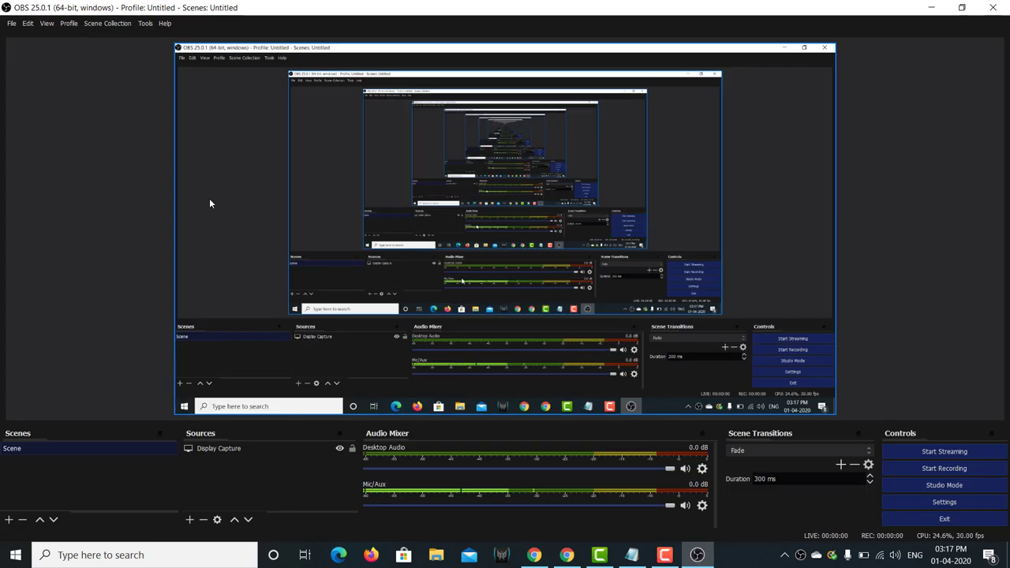
- Remove the existing Display Capture source from the scene in the relaunched OBS Studio
left_click(210, 204)
right_click(289, 448)
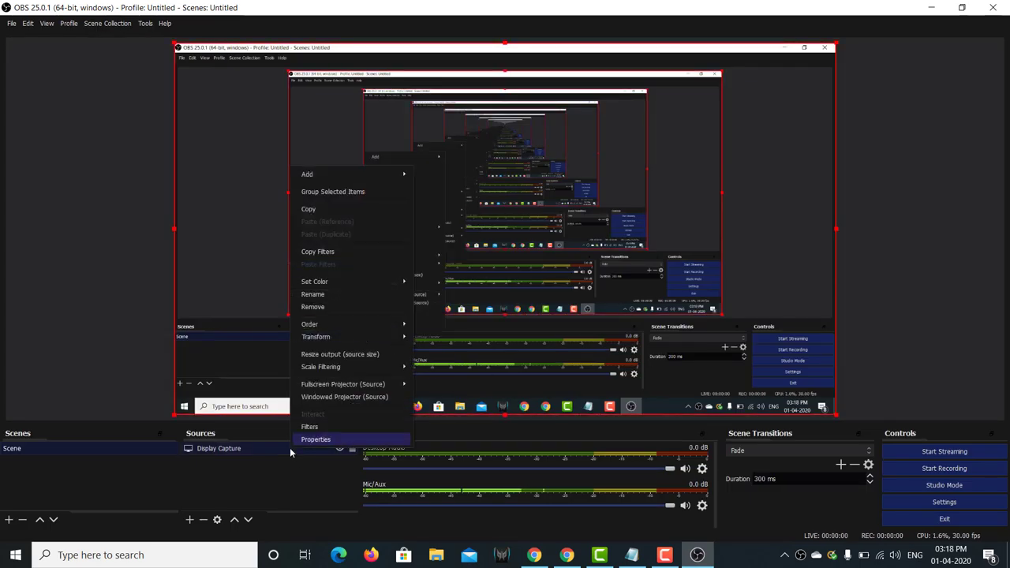
left_click(326, 308)
left_click(543, 294)
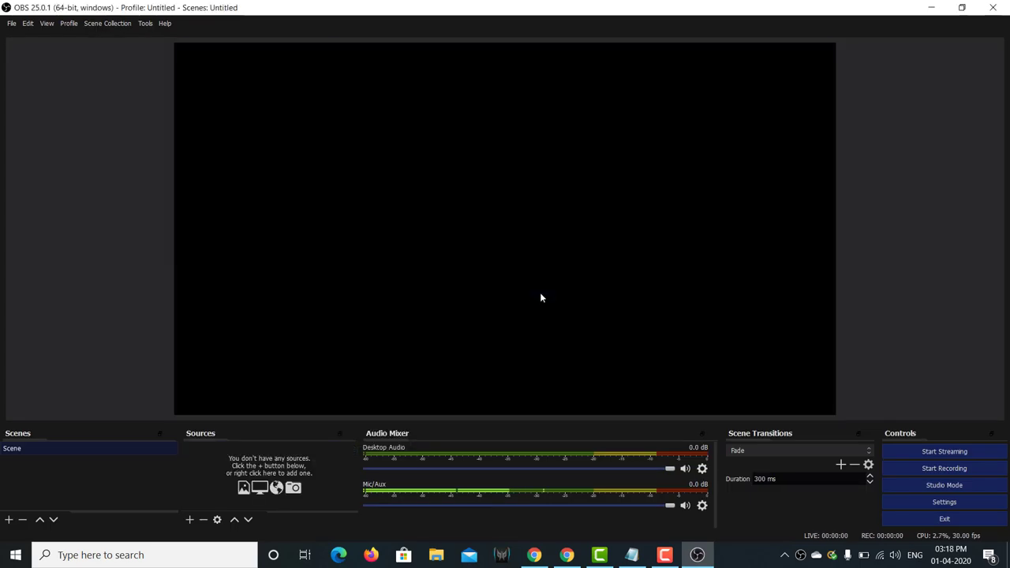
- Add a new Display Capture source to the scene, keeping the default name and display properties
left_click(192, 522)
left_click(237, 381)
left_click(539, 343)
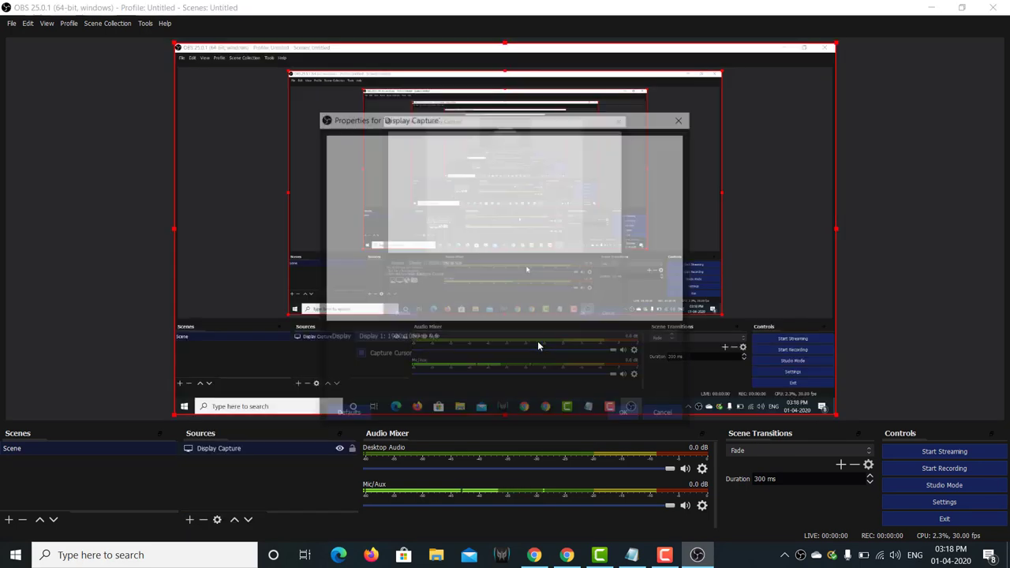
left_click(626, 414)
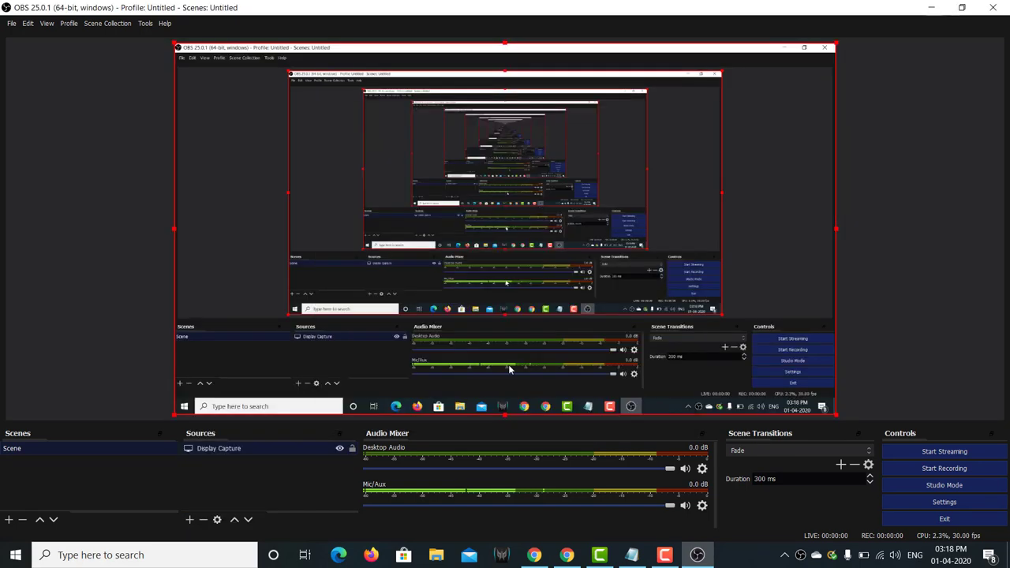
- In NVIDIA Control Panel, add OBS Studio to the Manage 3D settings program list and open its preferred graphics processor choices
right_click(459, 168)
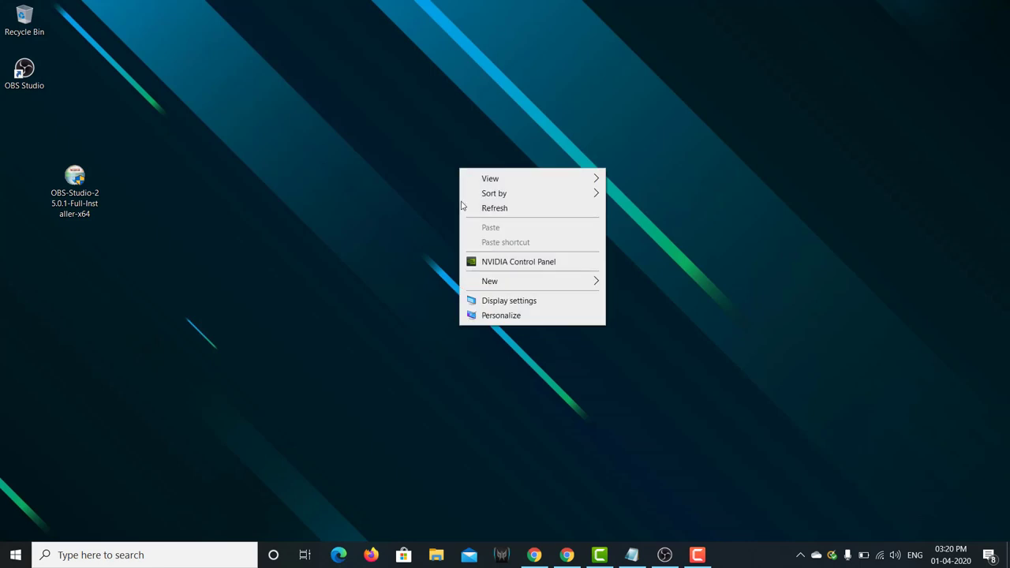
left_click(506, 264)
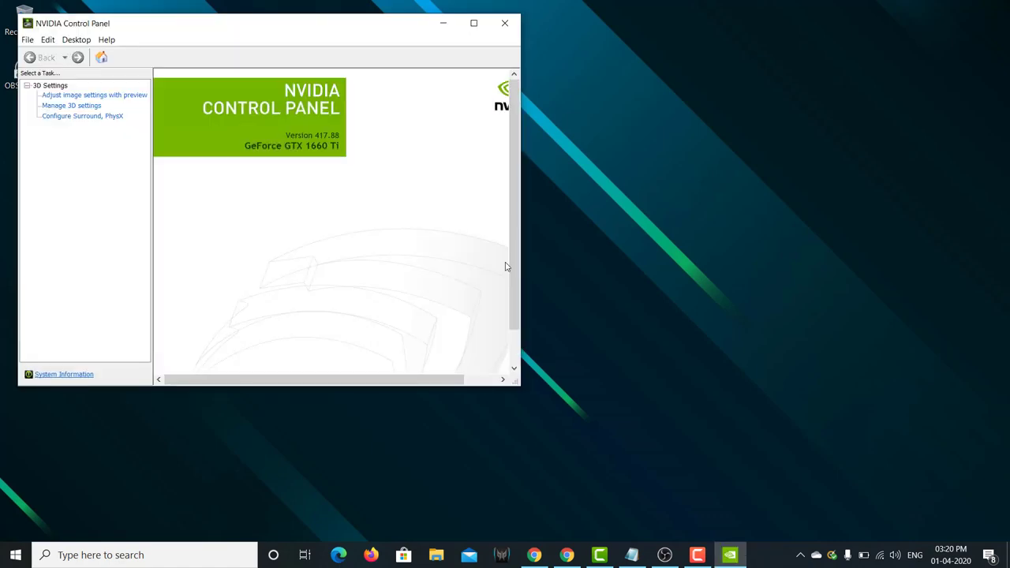
left_click(75, 107)
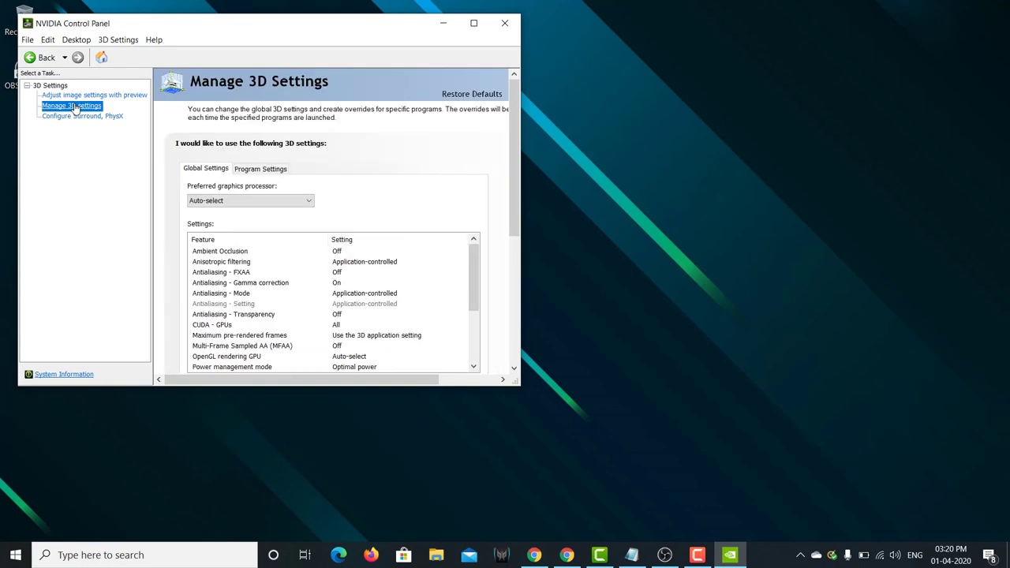
left_click(258, 168)
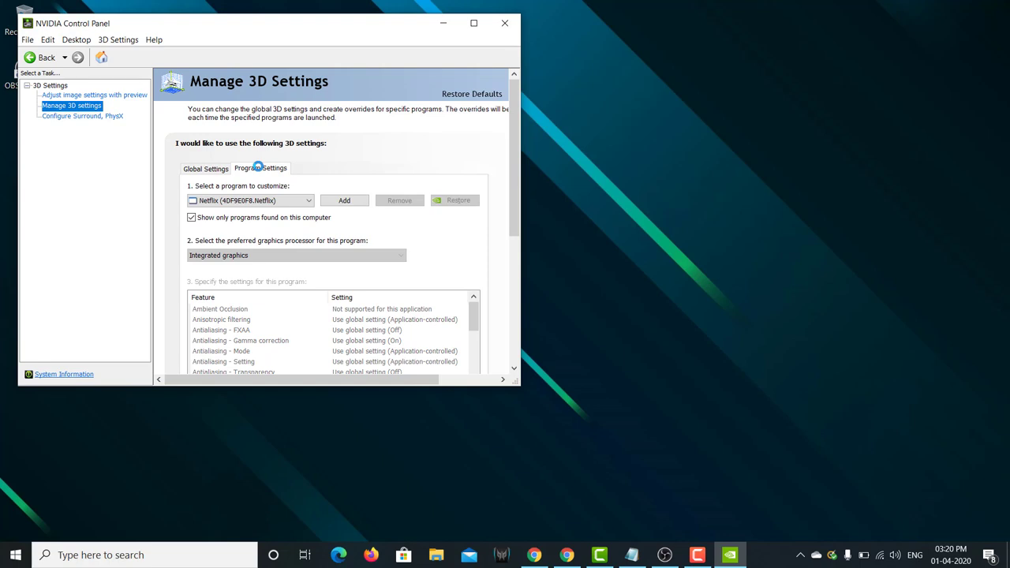
left_click(339, 201)
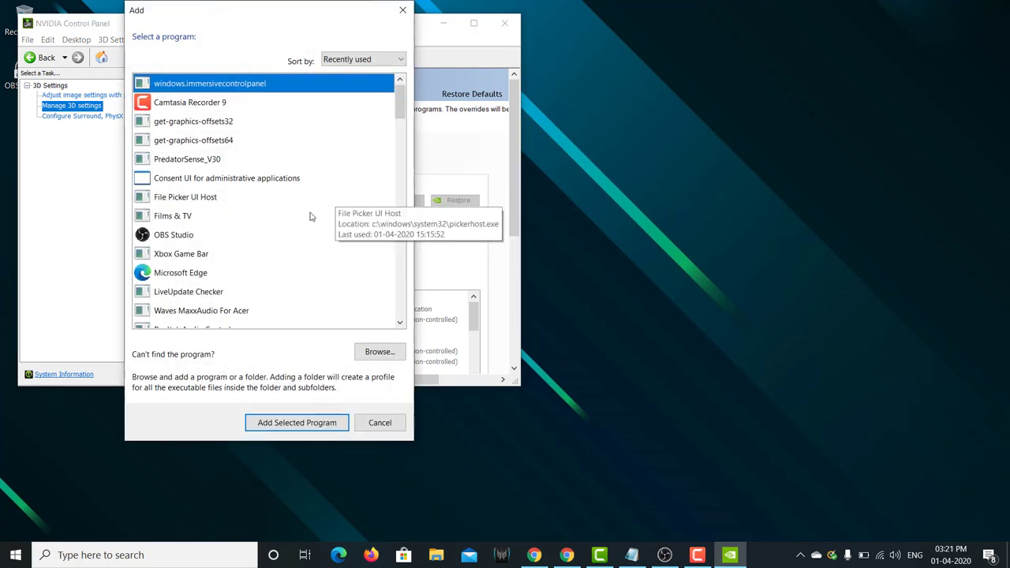
left_click(240, 239)
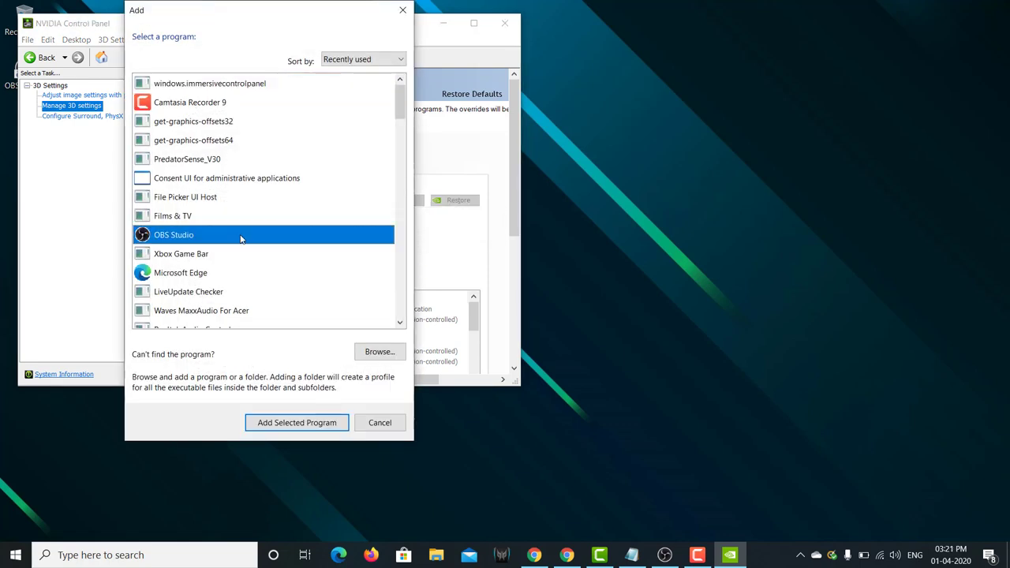
left_click(294, 426)
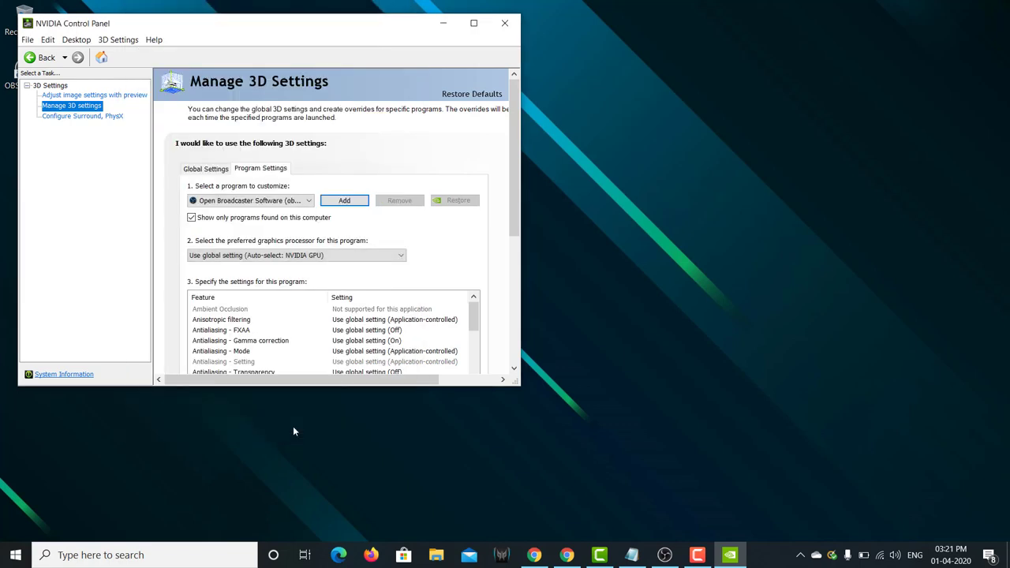
left_click(356, 256)
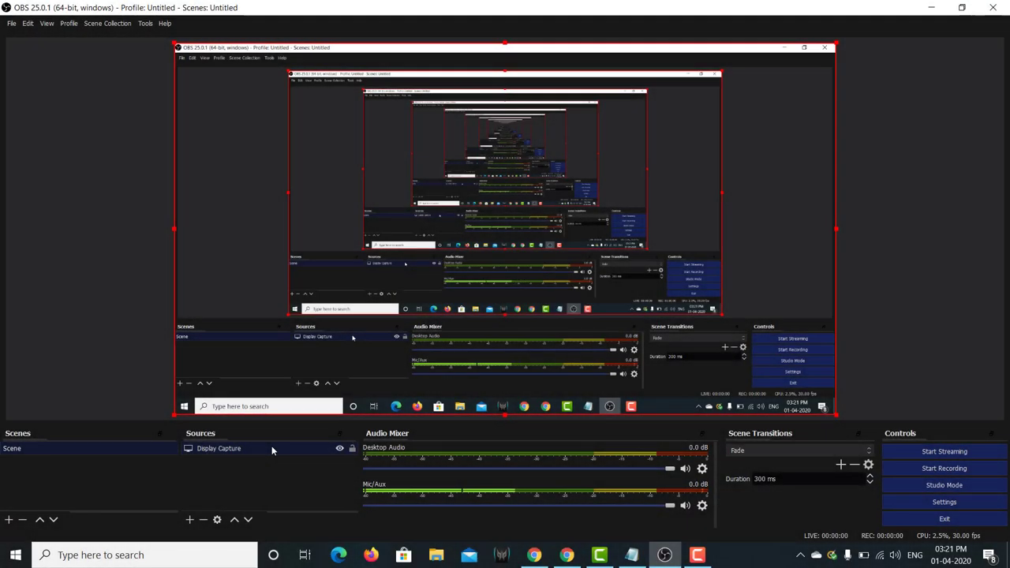
- Back in OBS Studio, delete the Display Capture source from the scene and confirm its removal
right_click(271, 450)
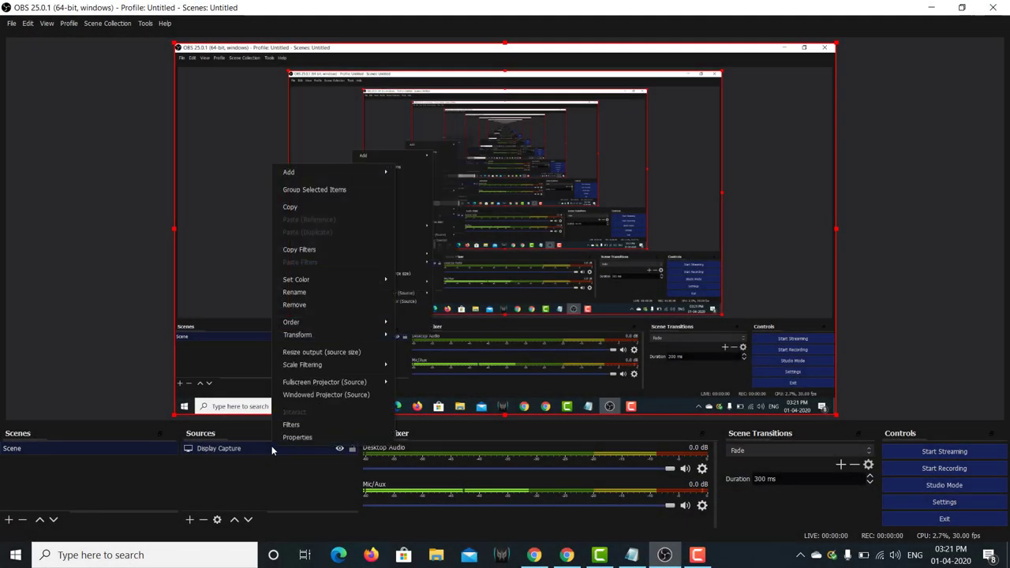
left_click(326, 304)
left_click(541, 293)
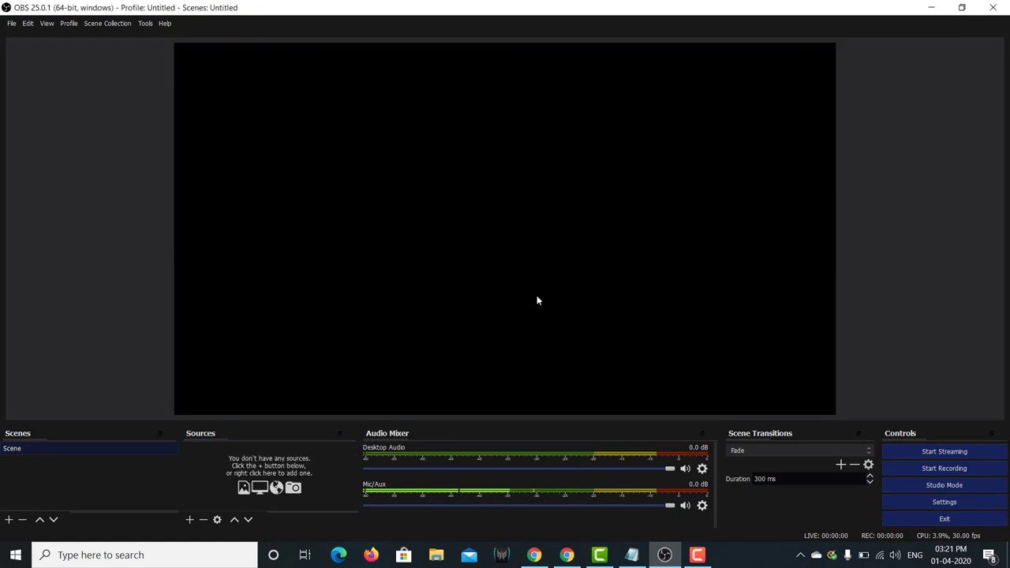
- Check OBS Studio for available updates and dismiss the result
left_click(165, 24)
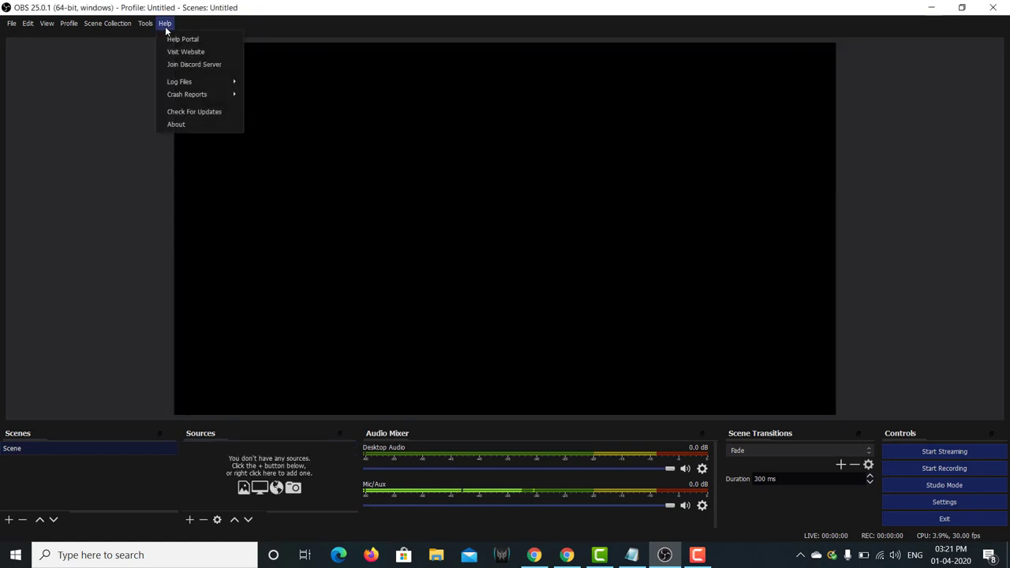
left_click(196, 111)
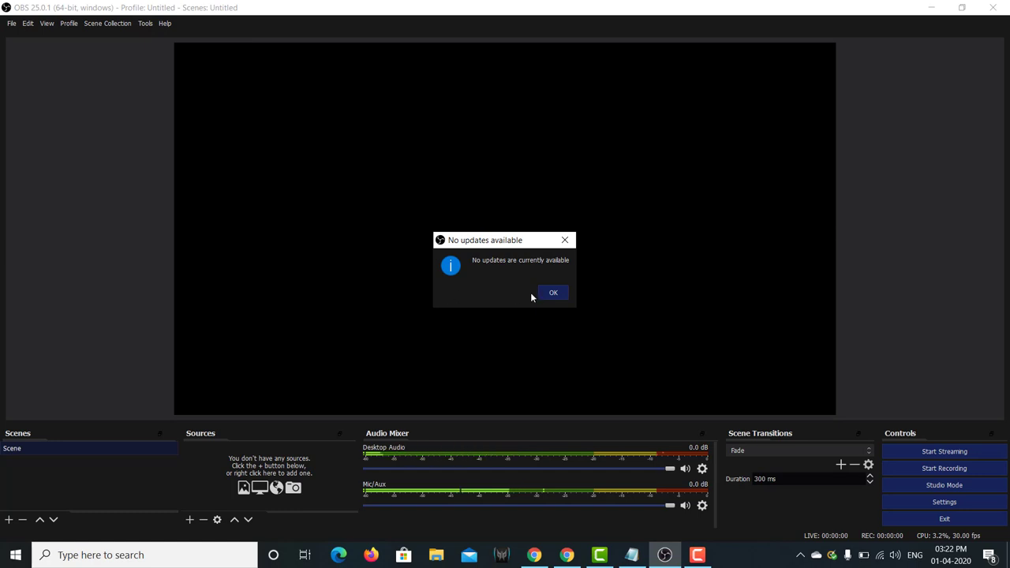
left_click(552, 292)
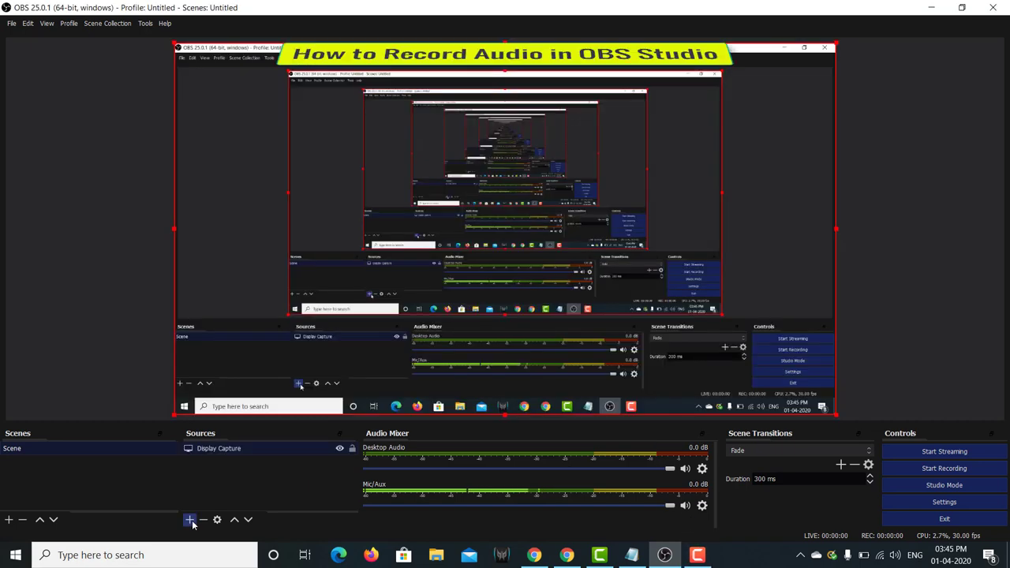
- Add an Audio Input Capture source that uses the Microphone Array (Realtek(R) Audio) device
left_click(190, 519)
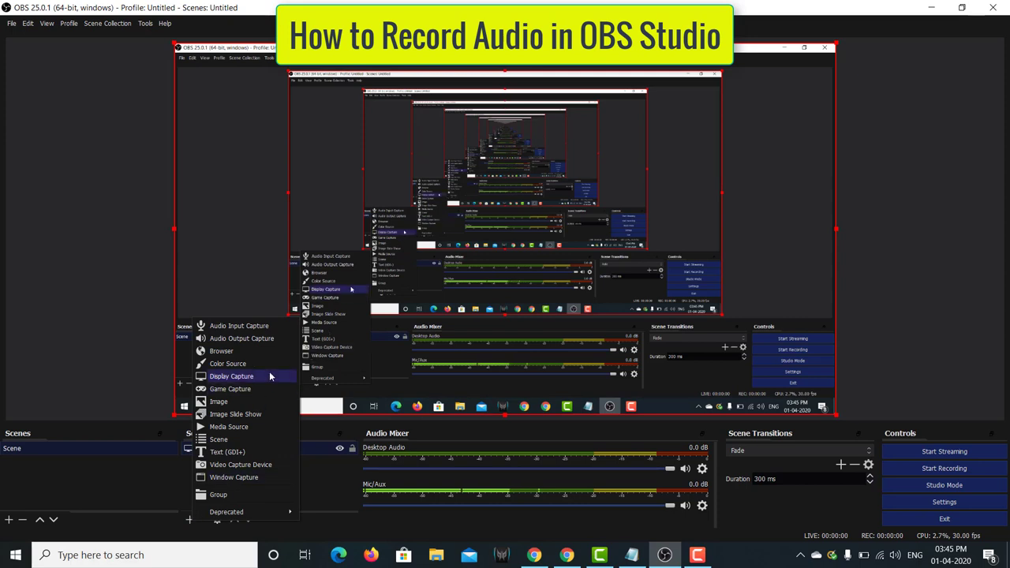
left_click(255, 327)
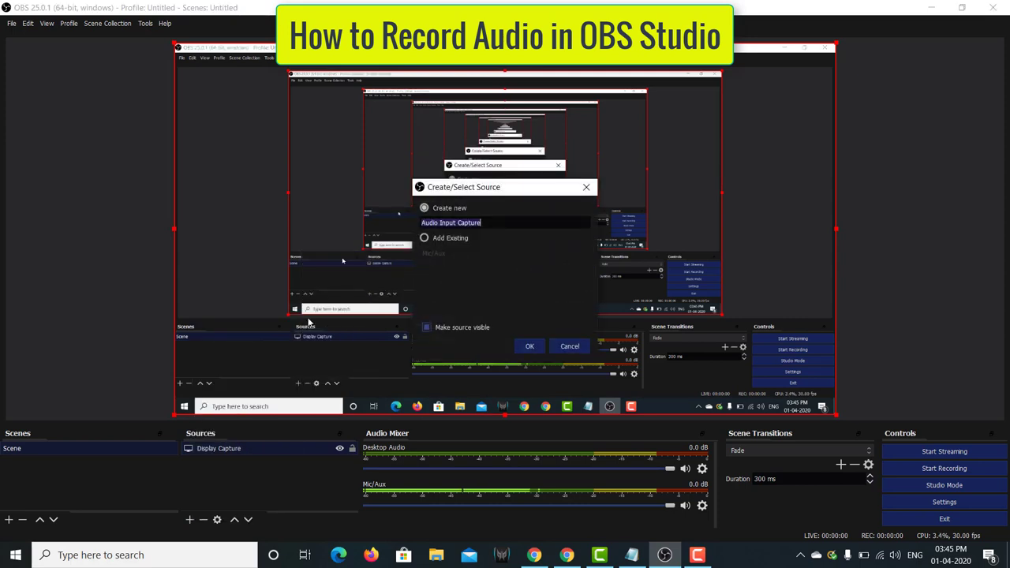
left_click(529, 345)
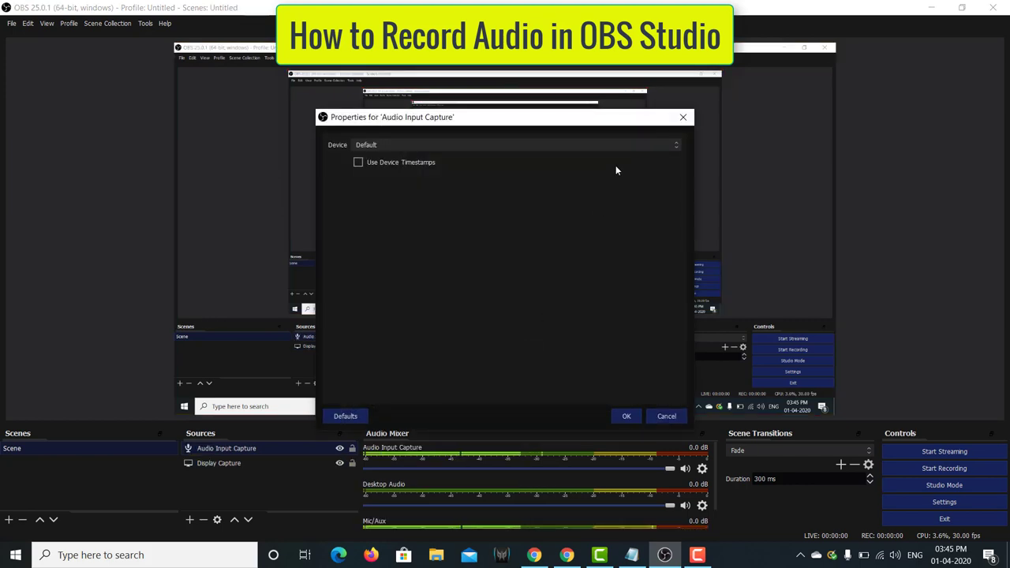
left_click(612, 145)
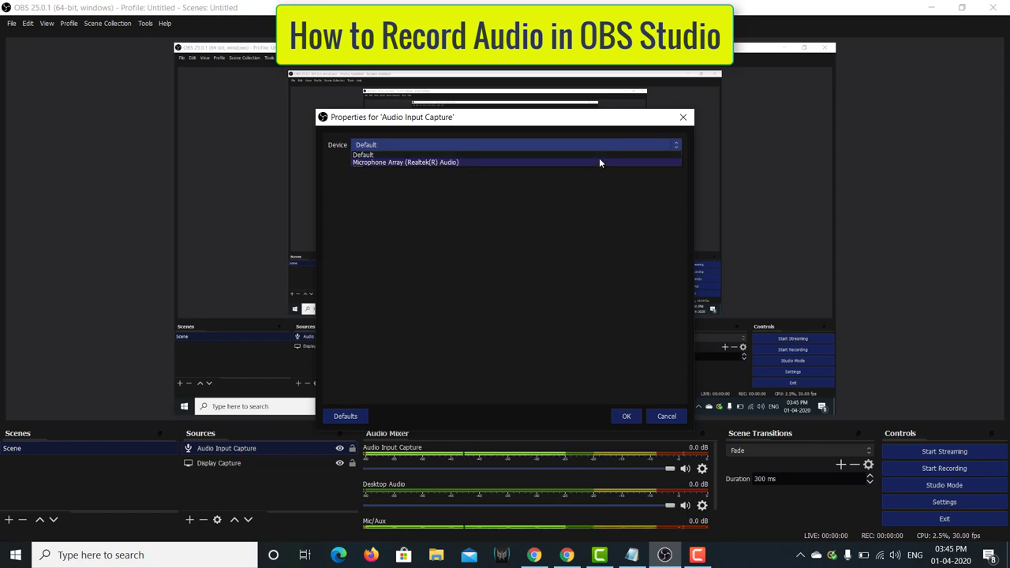
left_click(599, 161)
left_click(631, 415)
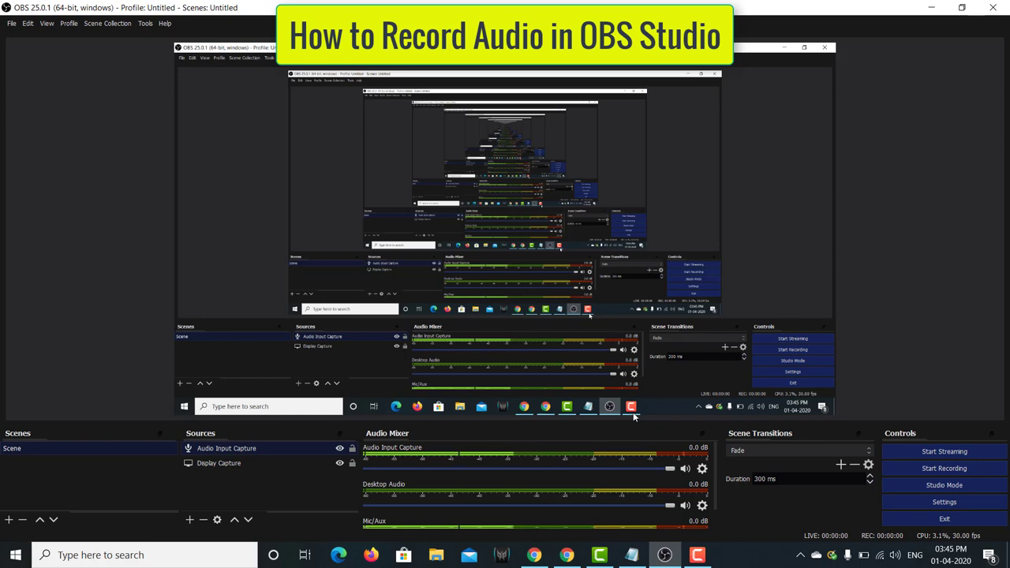
- Add a new Text (GDI+) source to the scene under its default name
left_click(194, 520)
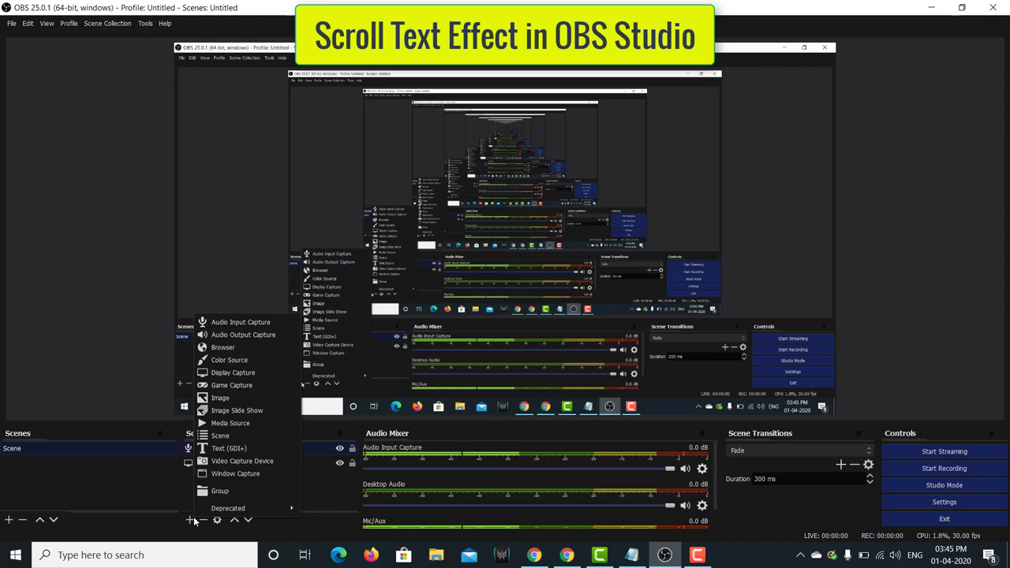
left_click(225, 448)
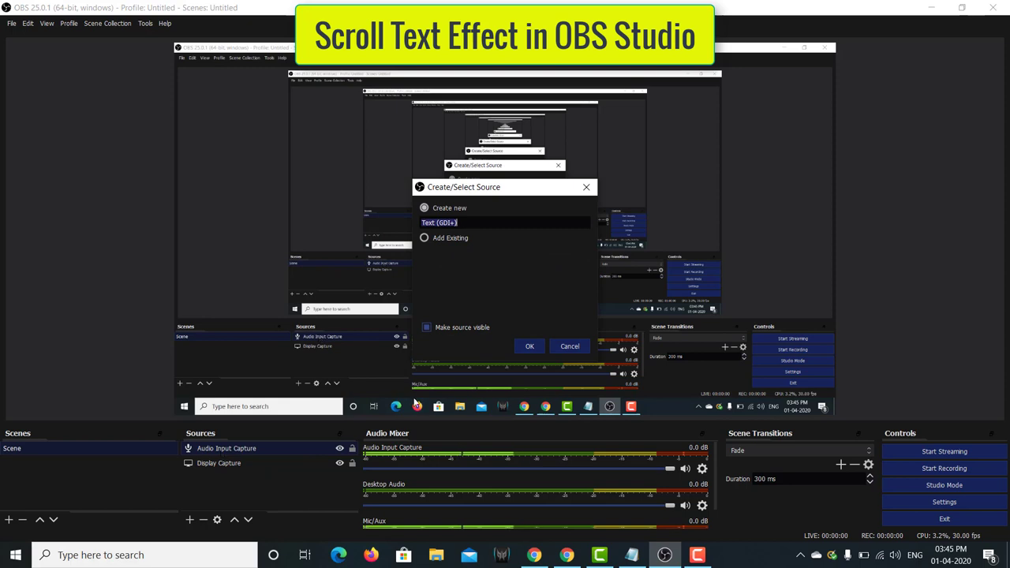
left_click(531, 346)
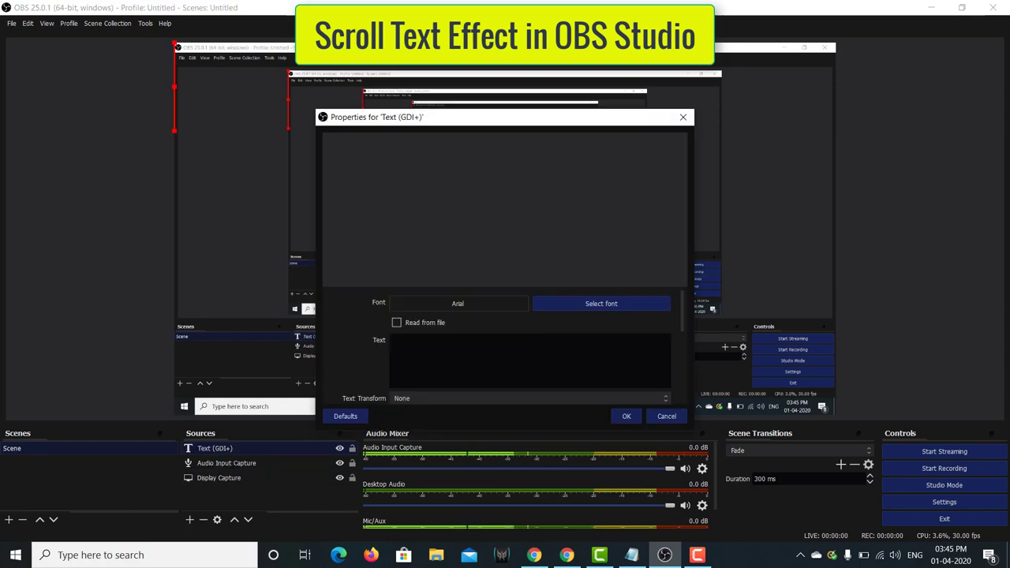
- Enter "Hello and Welcome to Your Technical Guide YouTube Channel" as the source's text
type("Hello and")
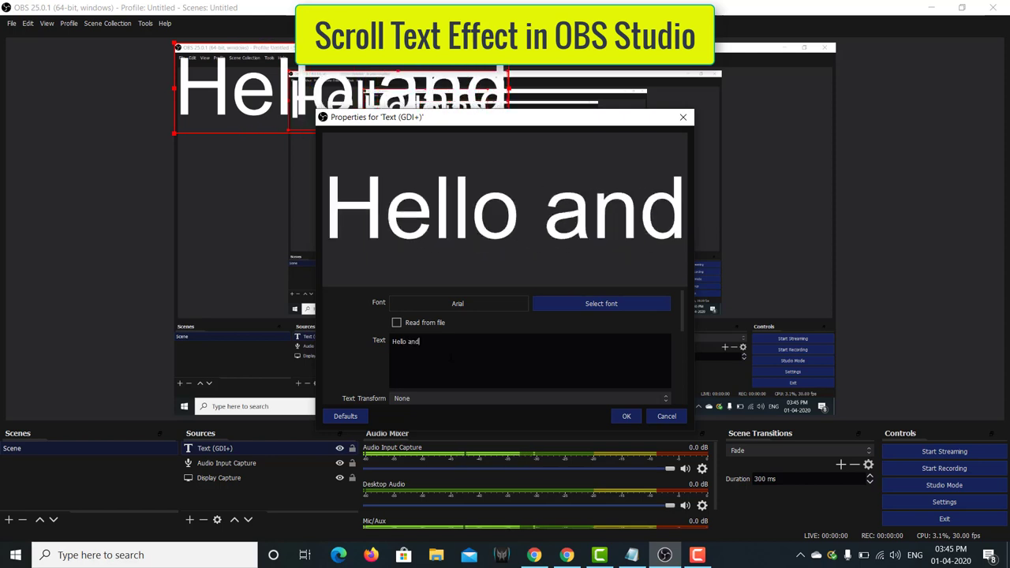
type(" Welcome to")
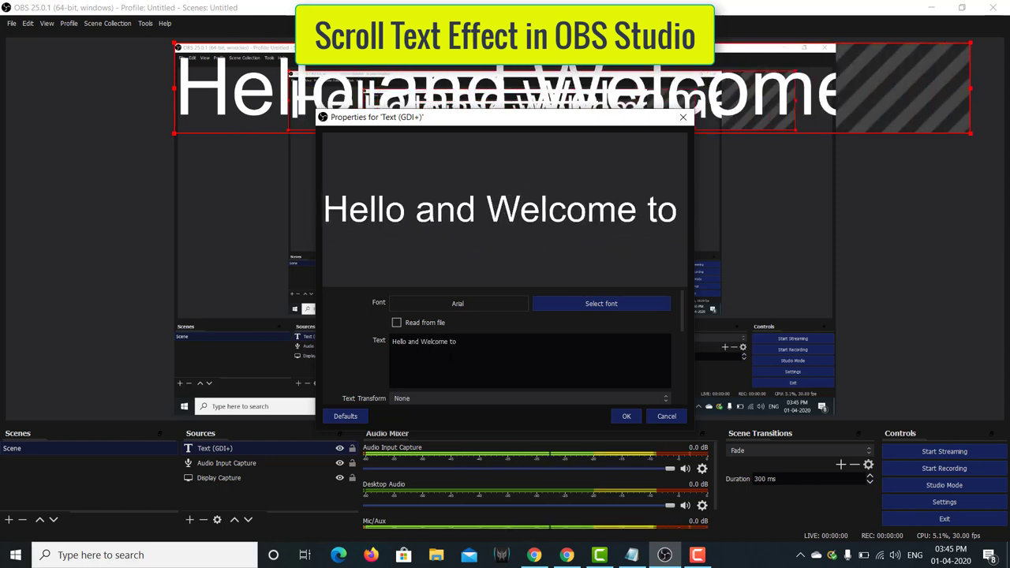
type(" Your Techn")
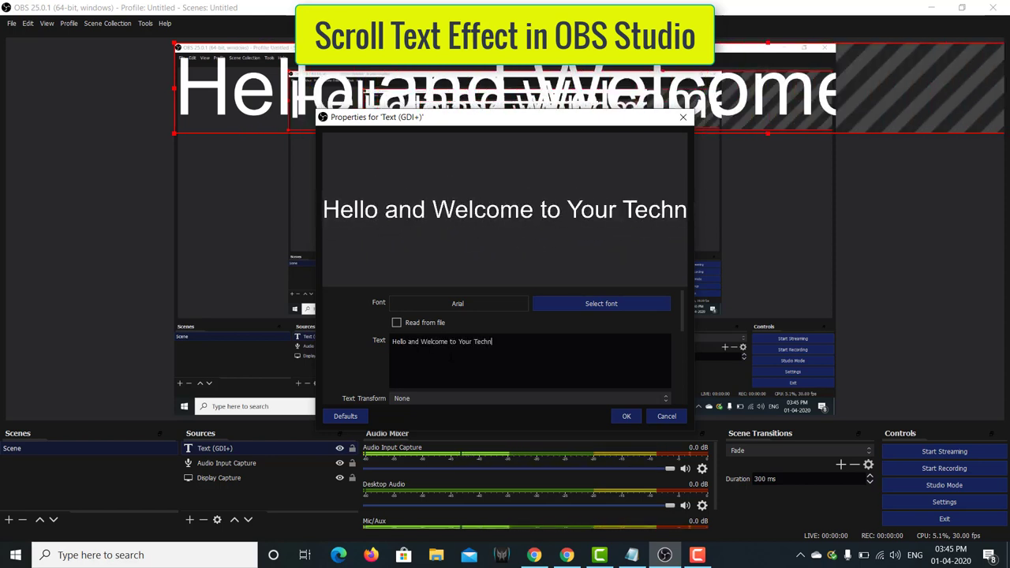
type("ical Guide Yo")
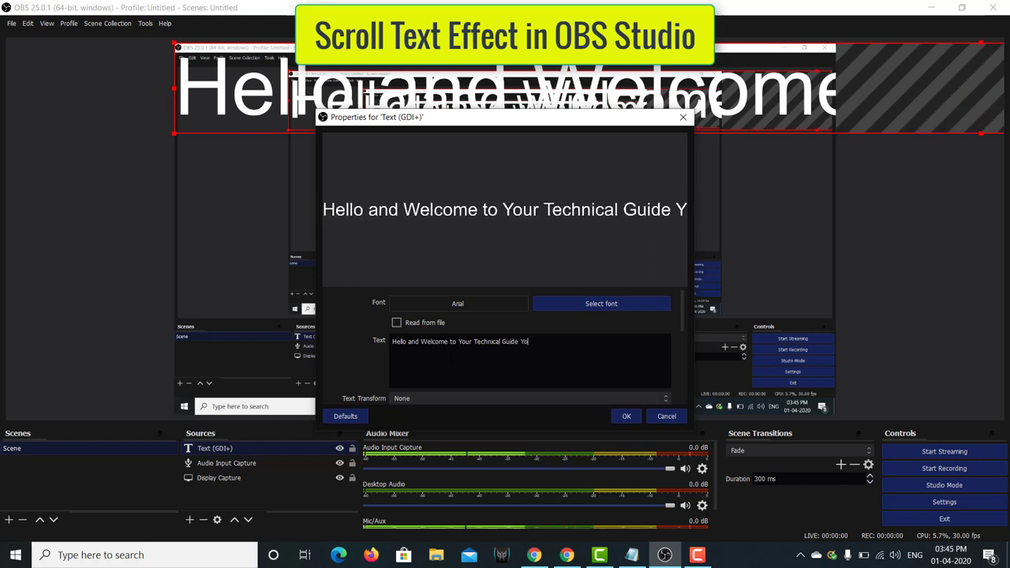
type("uTueb")
key("BackSpace")
key("BackSpace")
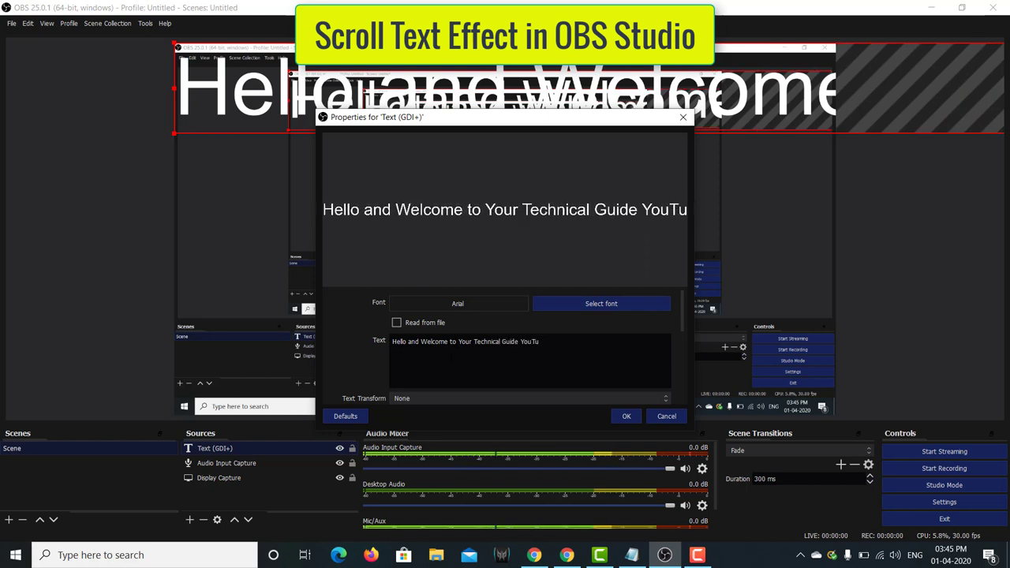
type("be CHann")
key("BackSpace")
key("BackSpace")
key("BackSpace")
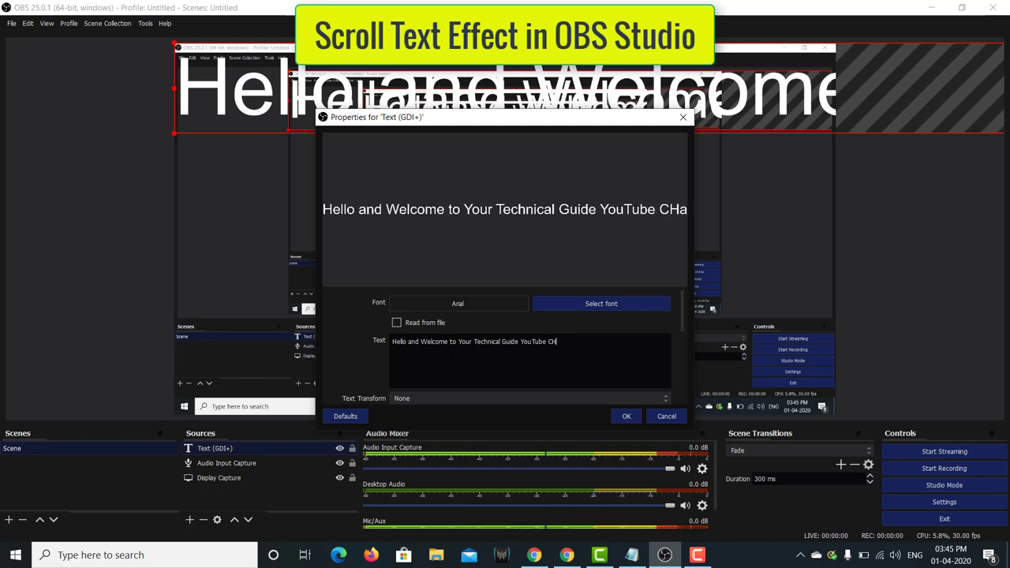
key("BackSpace")
type("hannel")
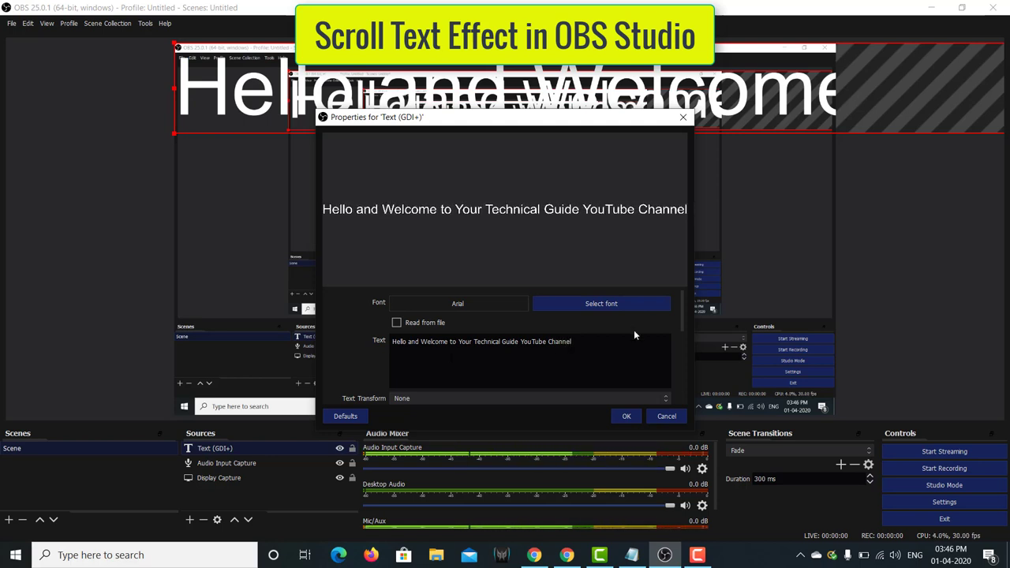
- Change the text source's font to Times New Roman
left_click(621, 307)
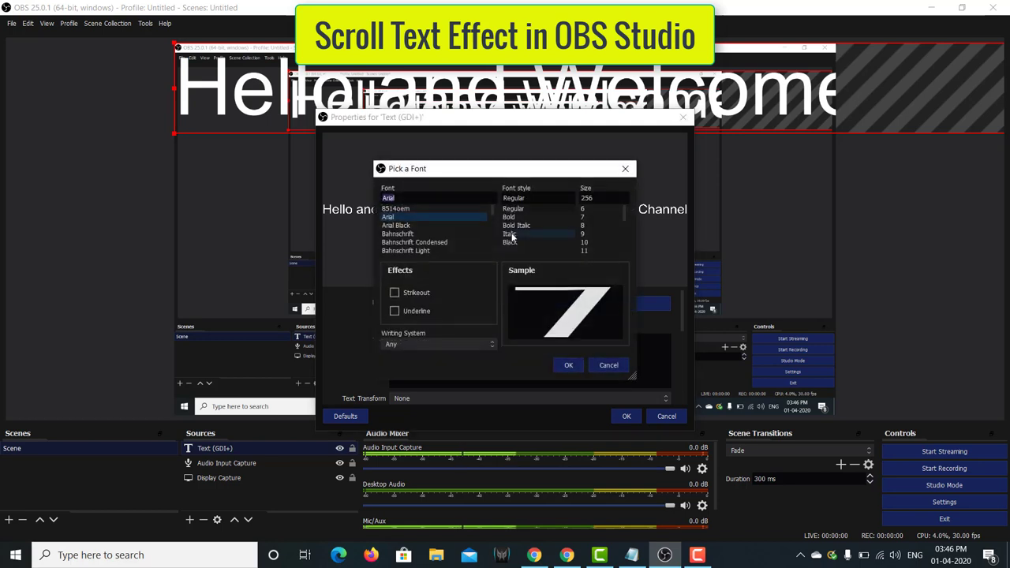
left_click_drag(491, 209, 493, 241)
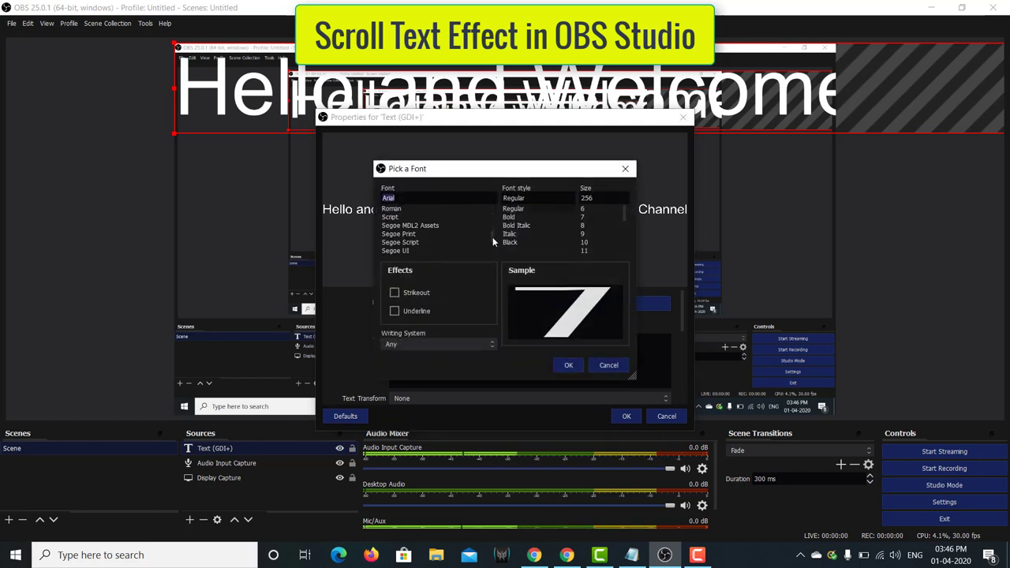
left_click(431, 217)
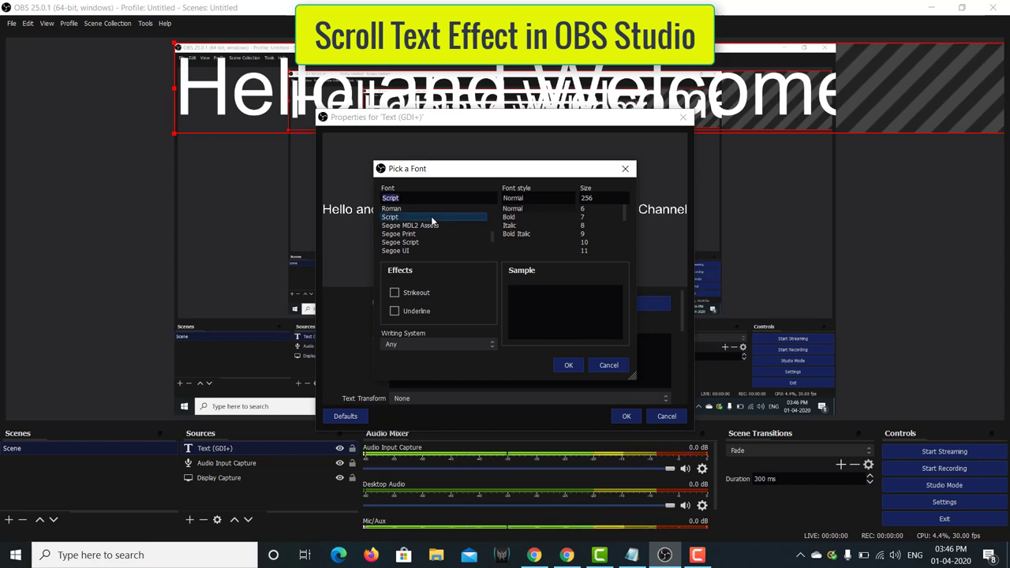
left_click_drag(491, 235, 491, 243)
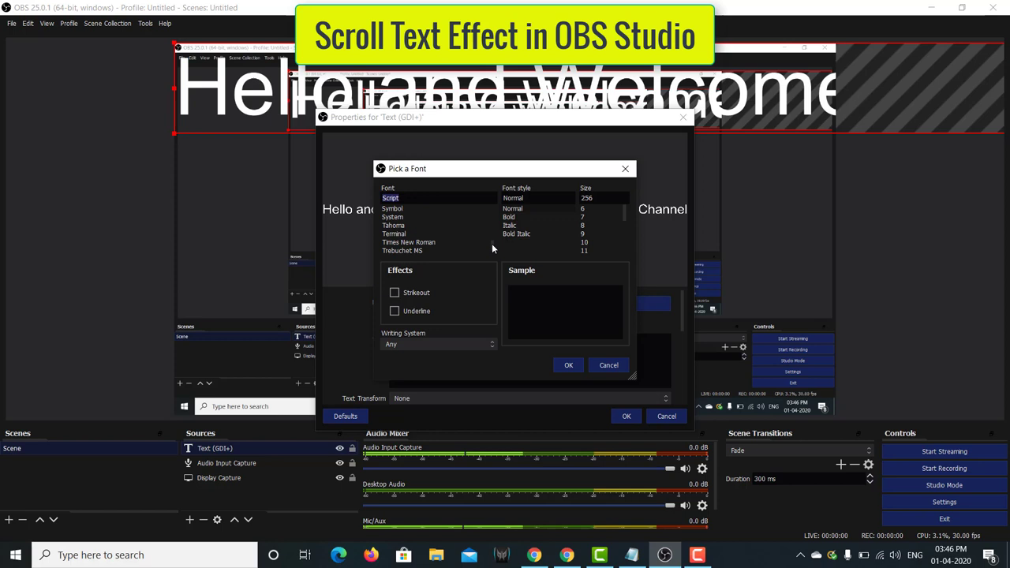
left_click(416, 225)
left_click(421, 234)
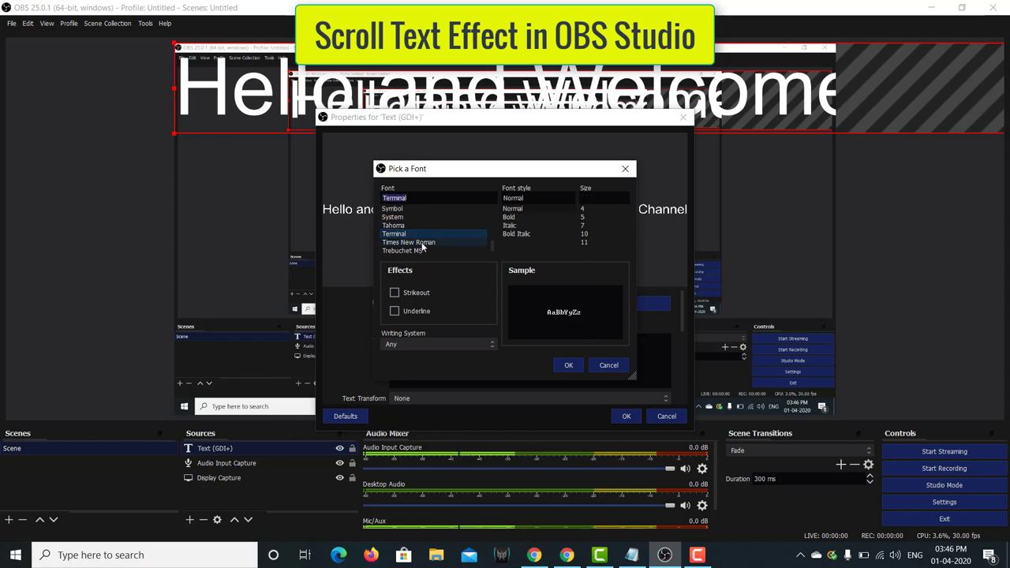
left_click(422, 243)
left_click(568, 364)
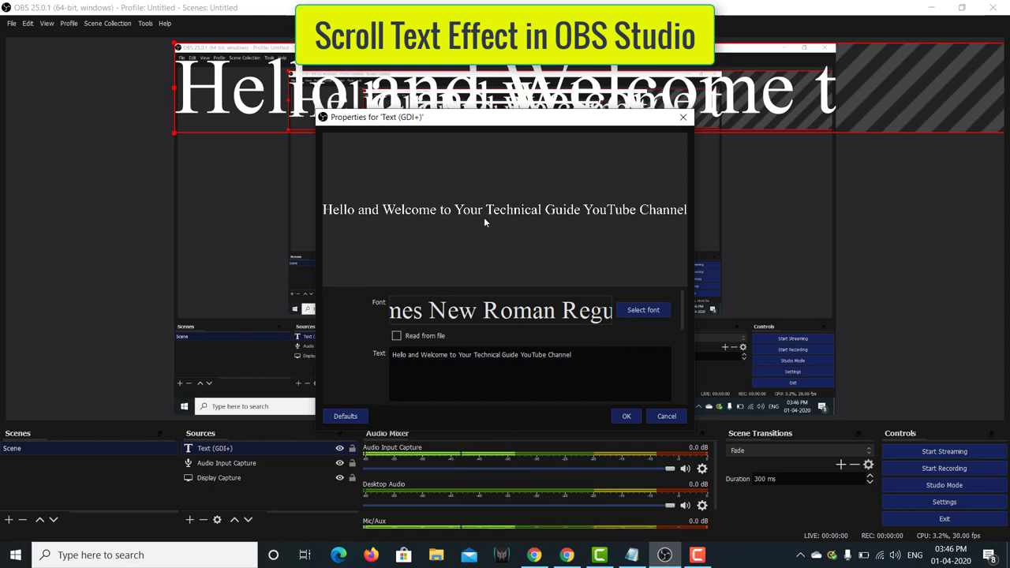
- Set the text's background color to blue (#0408cf)
left_click_drag(680, 316, 684, 368)
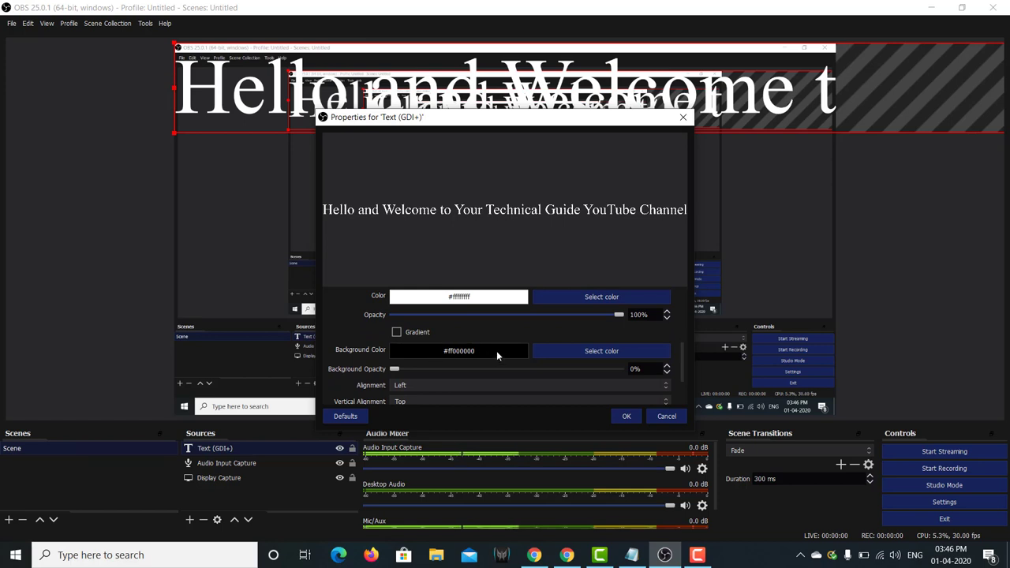
left_click(565, 349)
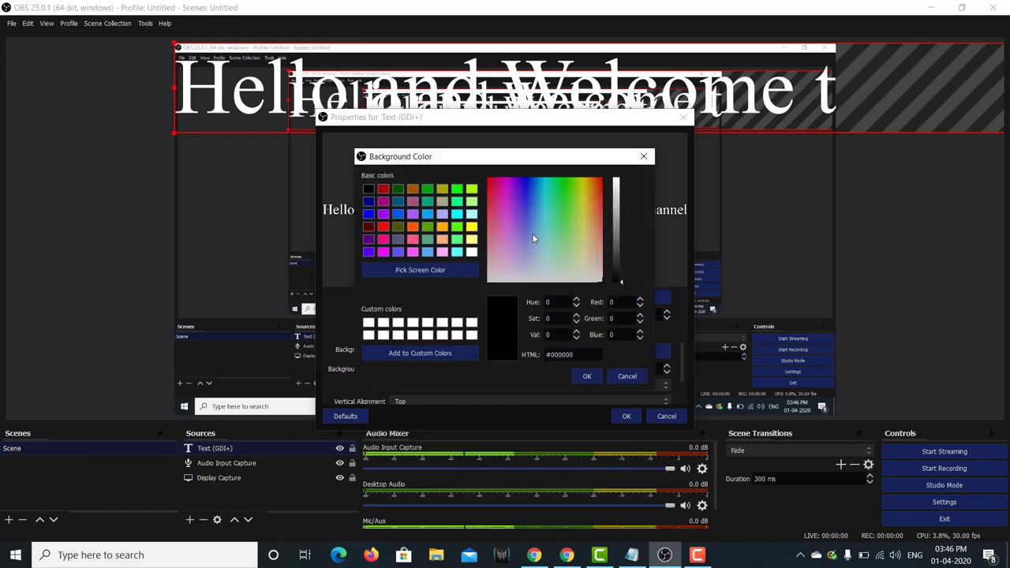
left_click(524, 185)
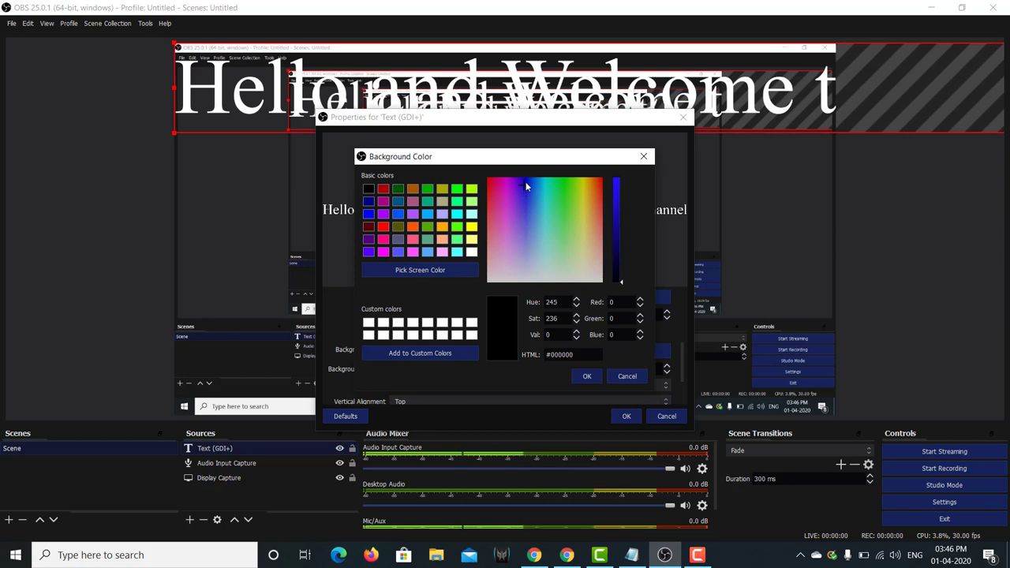
left_click(619, 191)
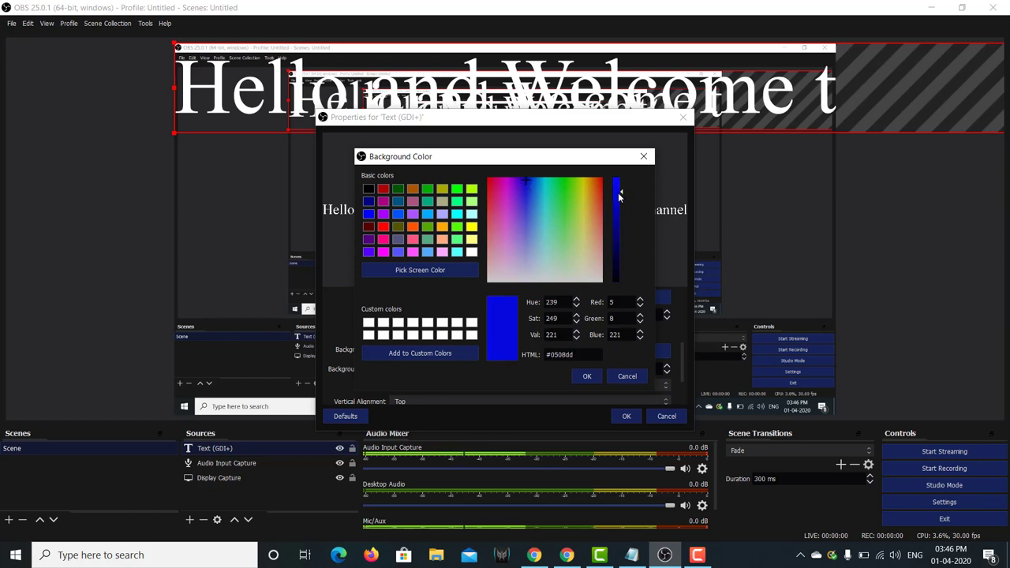
left_click(619, 197)
left_click(587, 377)
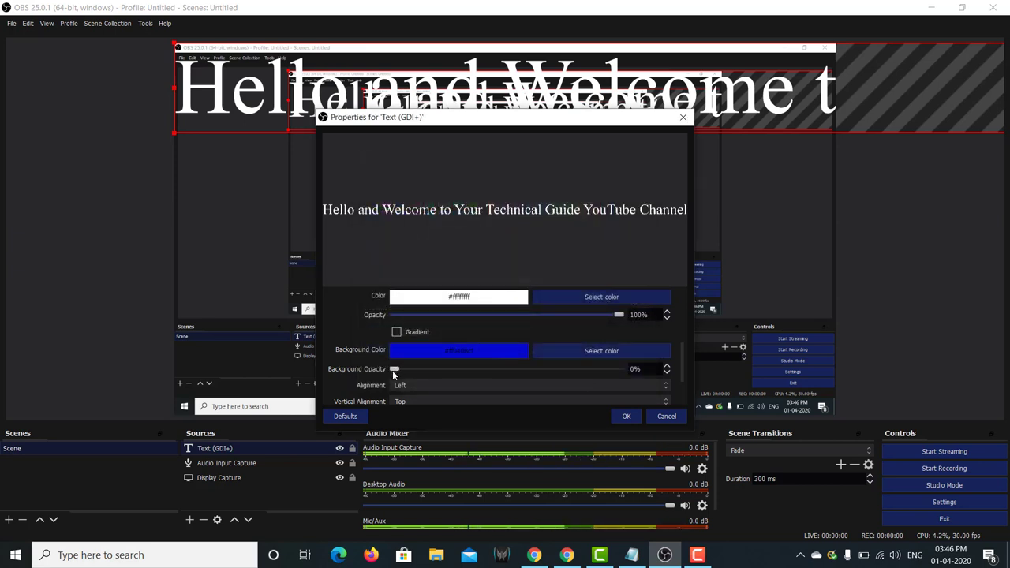
- Raise the text's background opacity to 73% and set its background color to black
left_click_drag(392, 370, 556, 382)
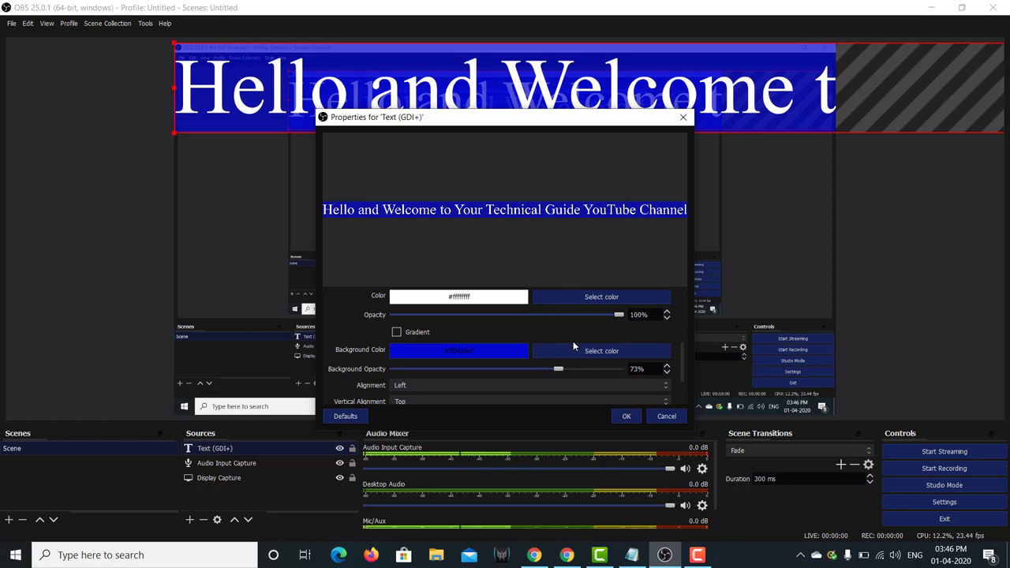
left_click(573, 351)
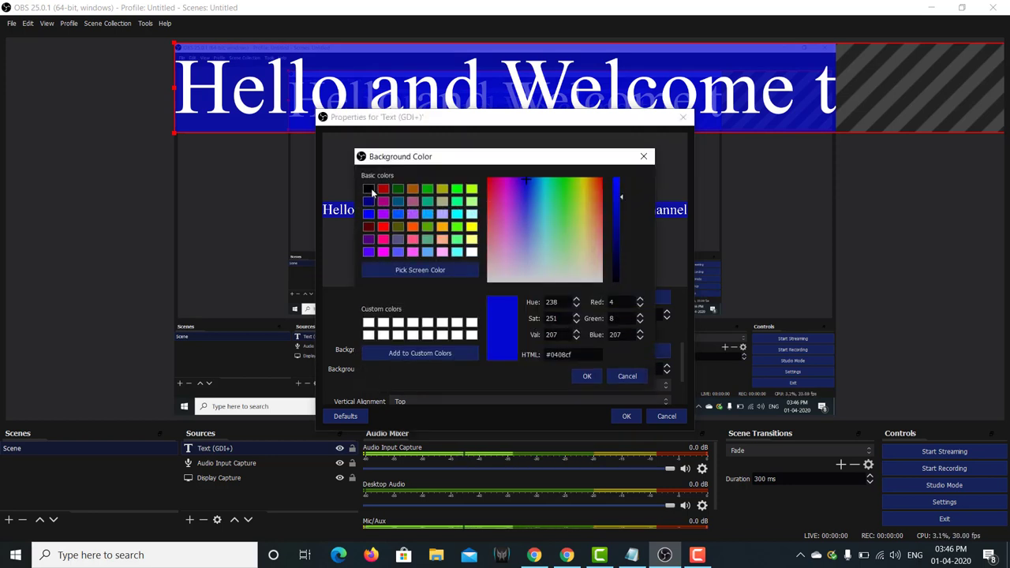
left_click(368, 189)
left_click(588, 376)
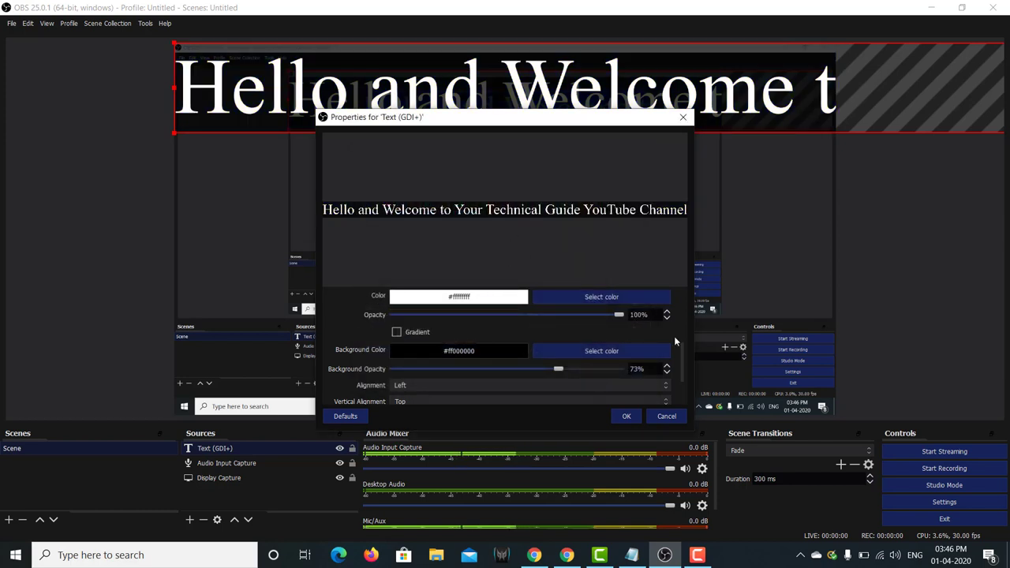
- Set the text's alignment to Center and its vertical alignment to Bottom, and accept the source properties
left_click_drag(682, 349, 683, 376)
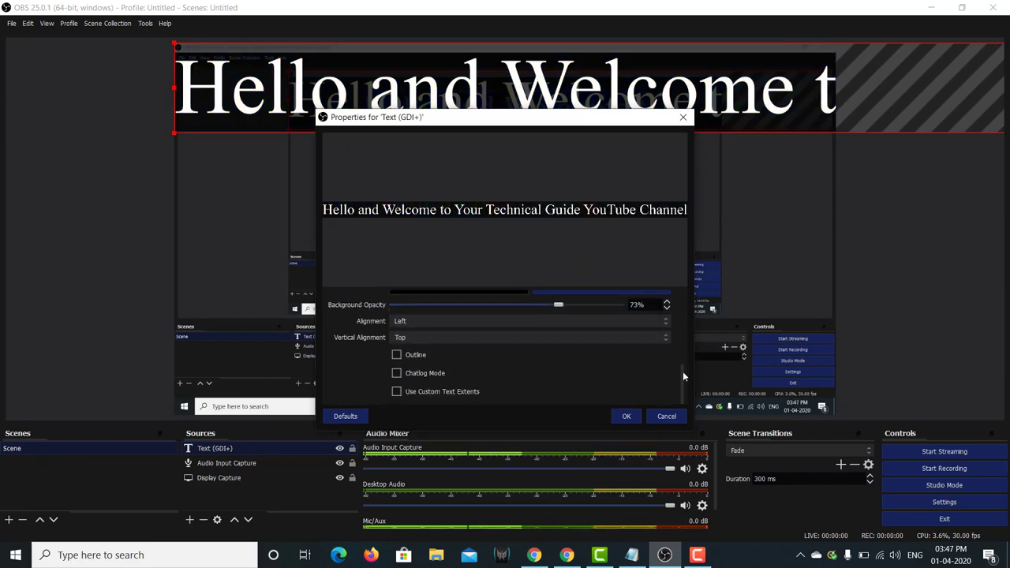
left_click(597, 322)
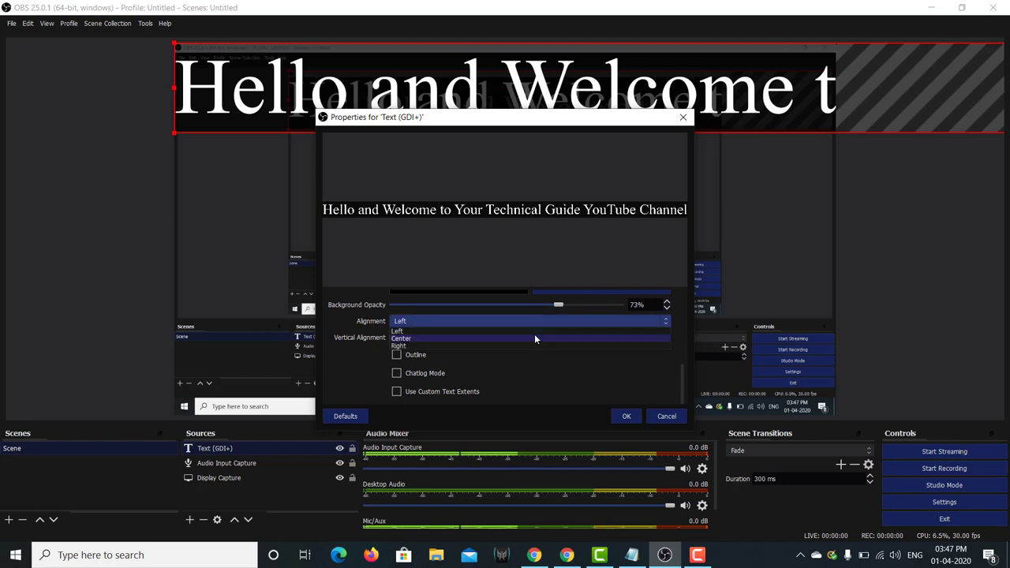
left_click(535, 338)
left_click(505, 338)
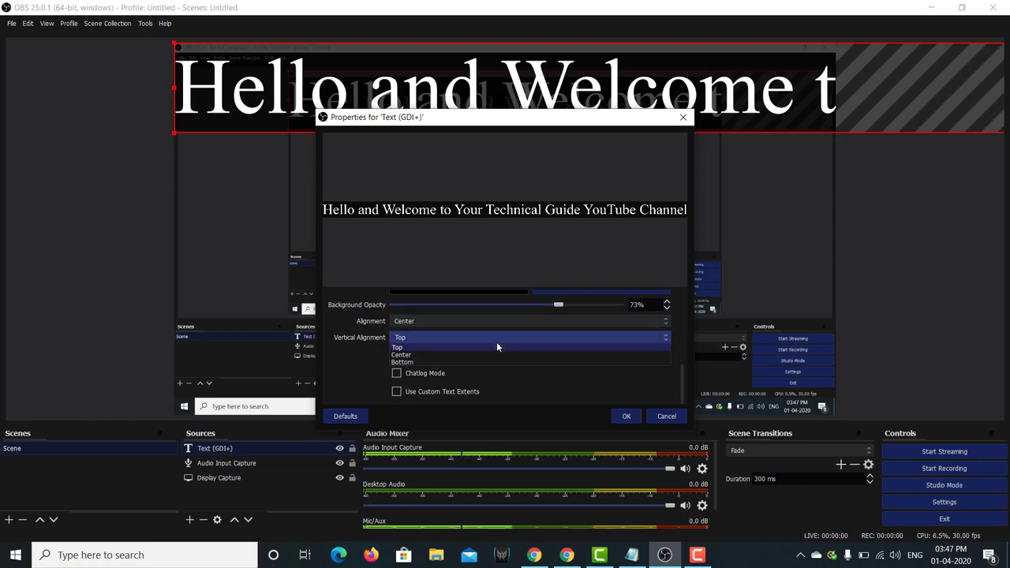
left_click(477, 363)
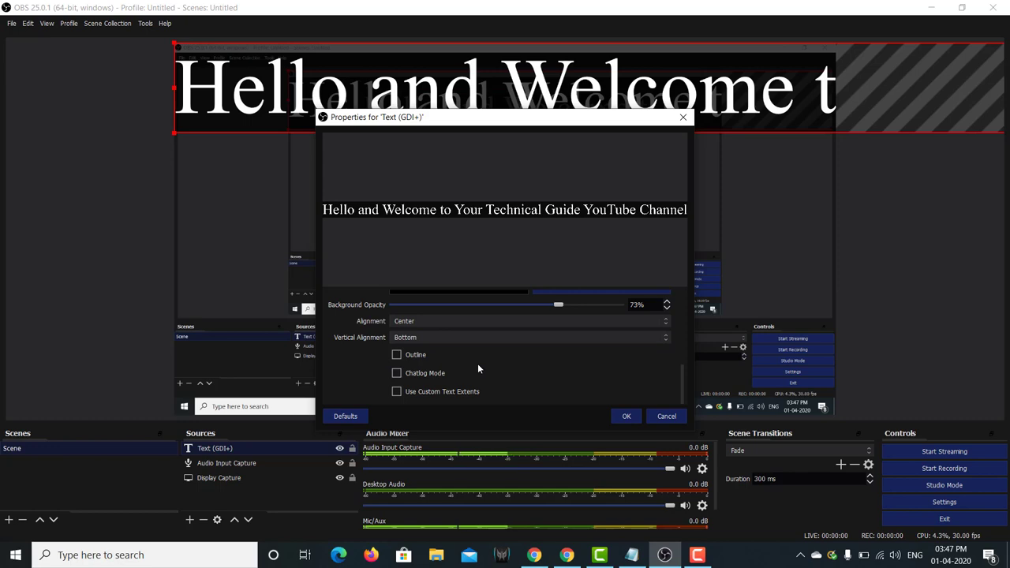
left_click(626, 416)
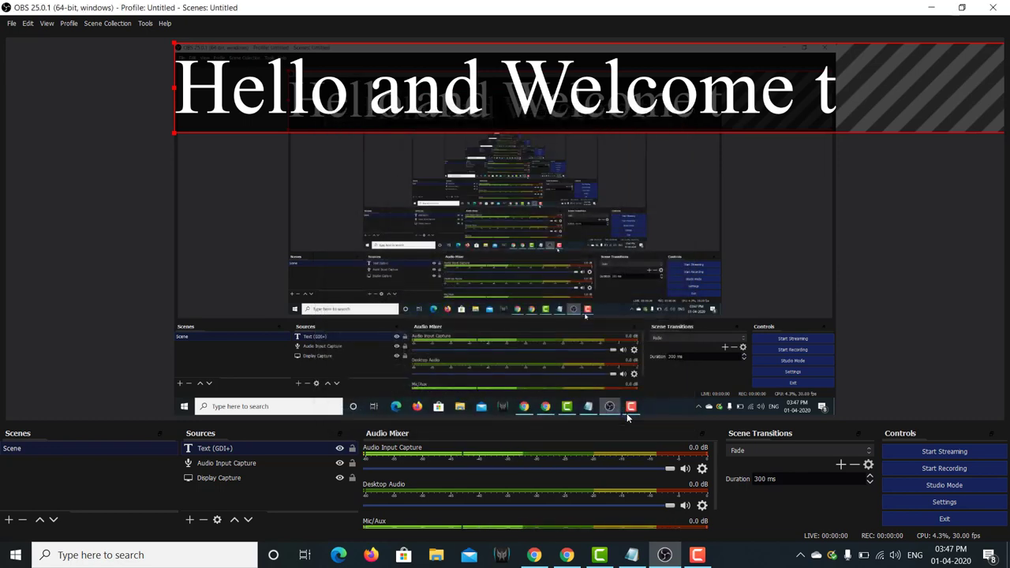
- Shrink the text source to about half its height and place it along the lower edge of the preview canvas
left_click_drag(298, 111, 298, 202)
left_click_drag(219, 158, 183, 403)
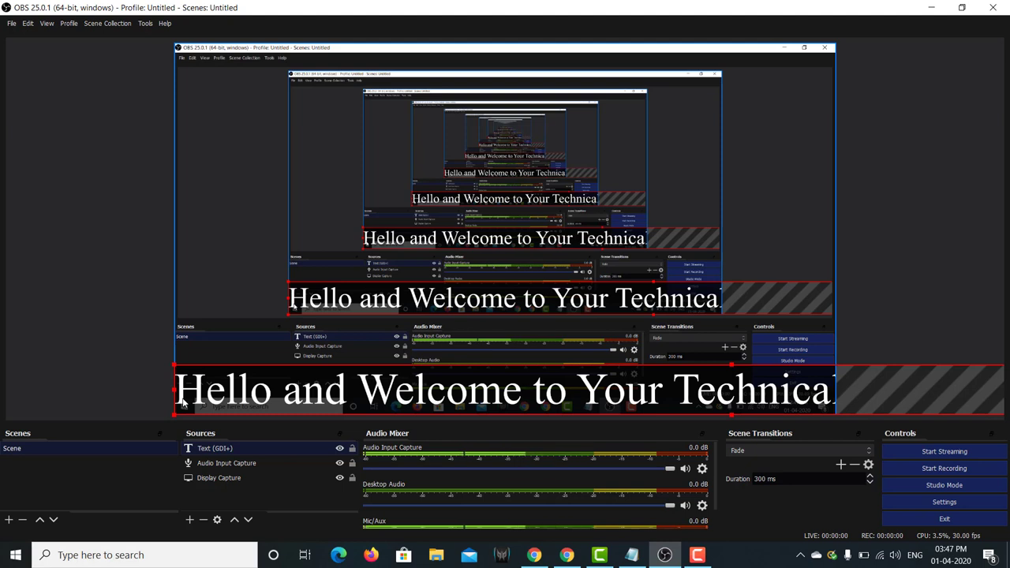
- Add a Scroll effect filter named "Scroll" to the Text (GDI+) source
right_click(233, 452)
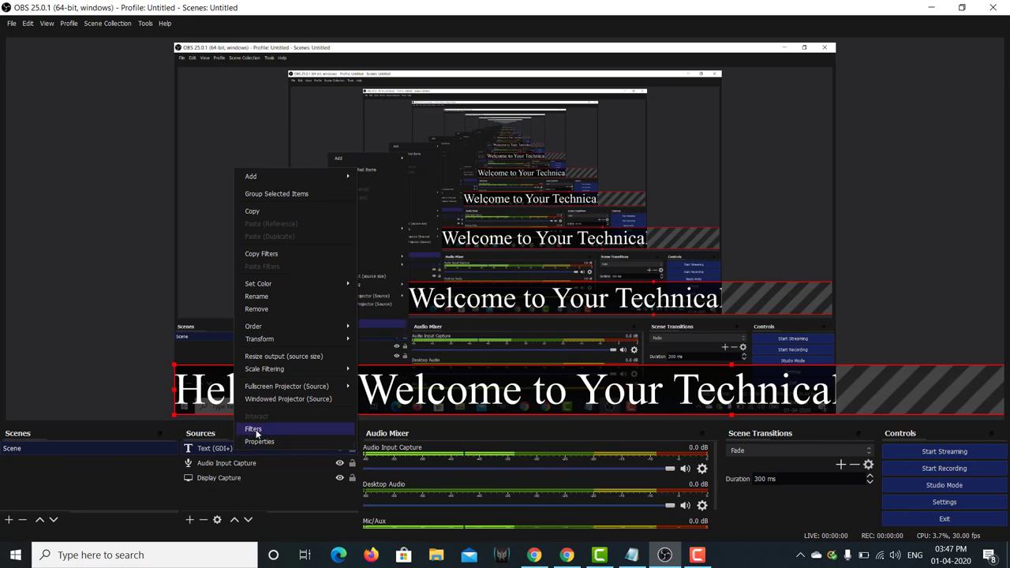
left_click(253, 429)
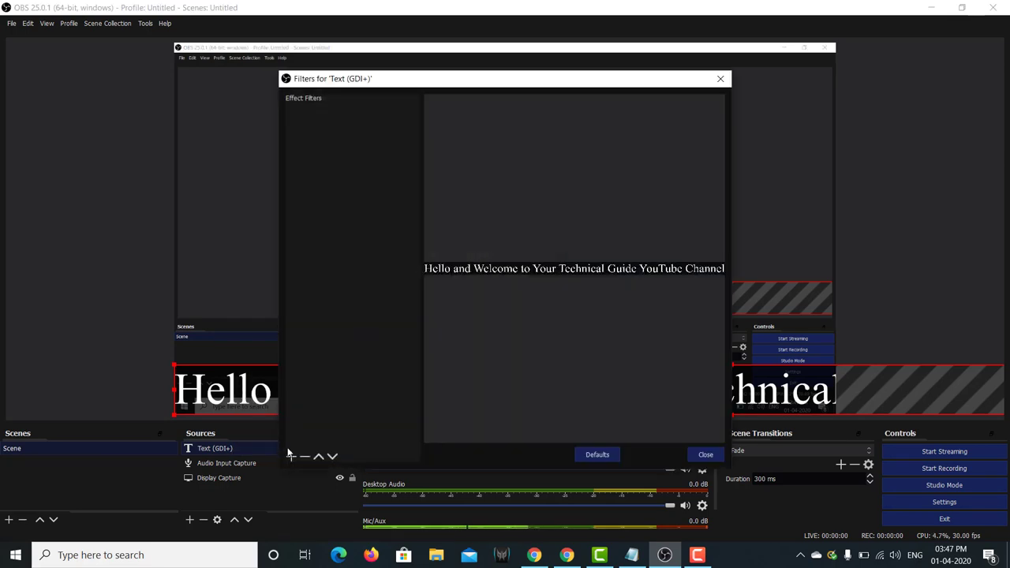
left_click(292, 456)
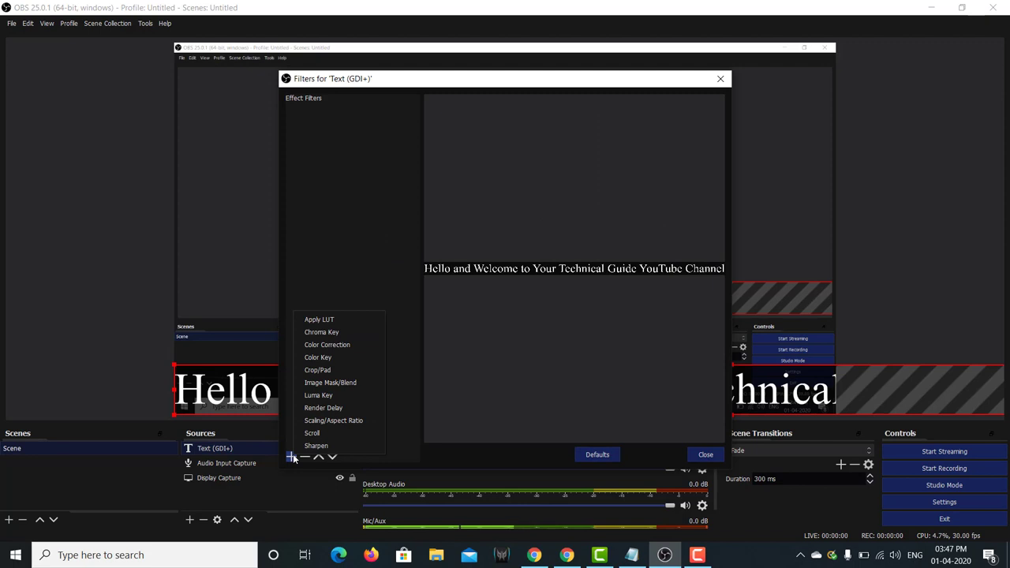
left_click(313, 432)
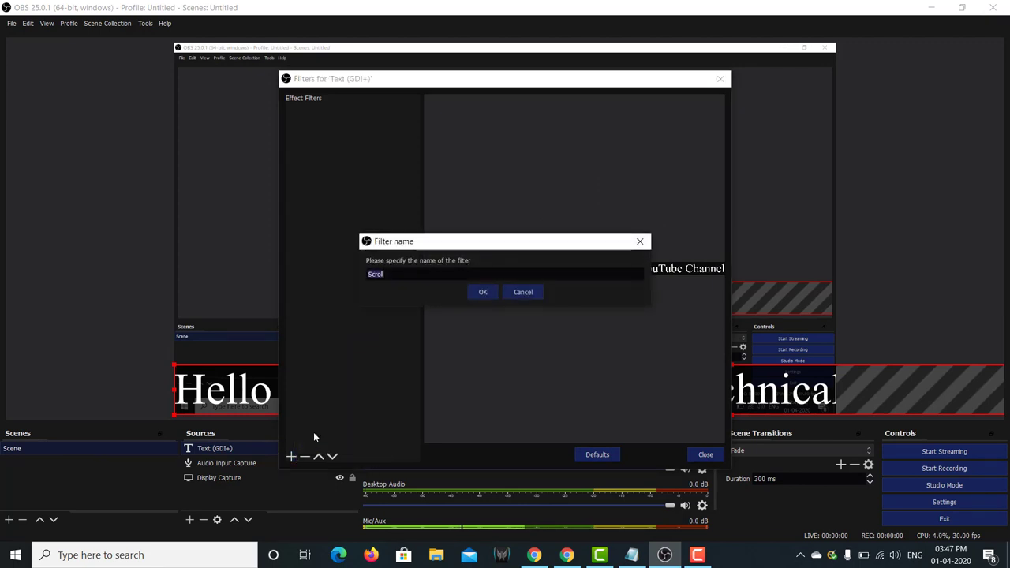
left_click(483, 293)
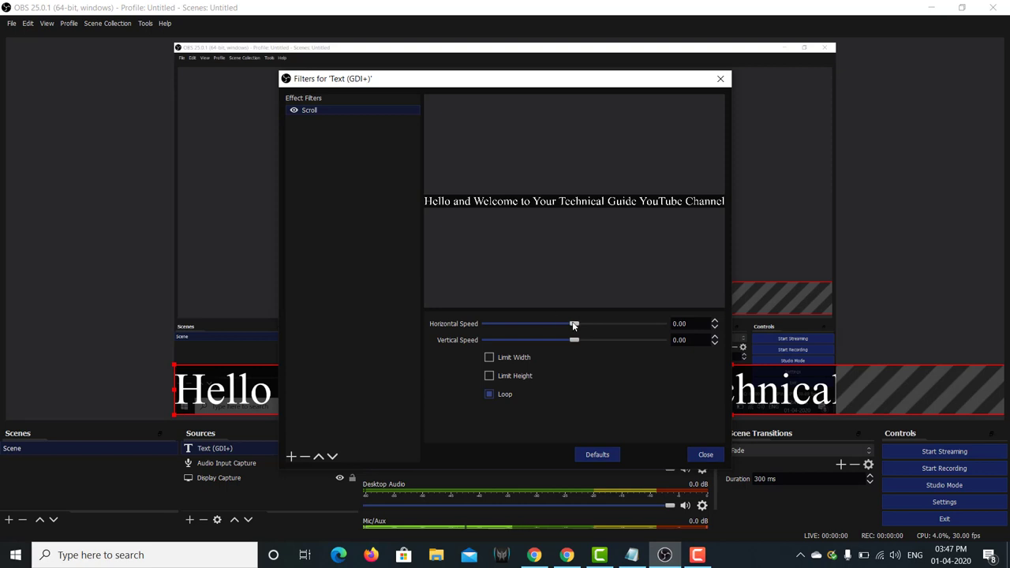
- Set the Scroll filter's horizontal speed to 117 and close the text source's filters
mouse_move(574, 326)
left_mouse_down()
mouse_move(612, 325)
mouse_move(511, 323)
mouse_move(593, 324)
left_mouse_up()
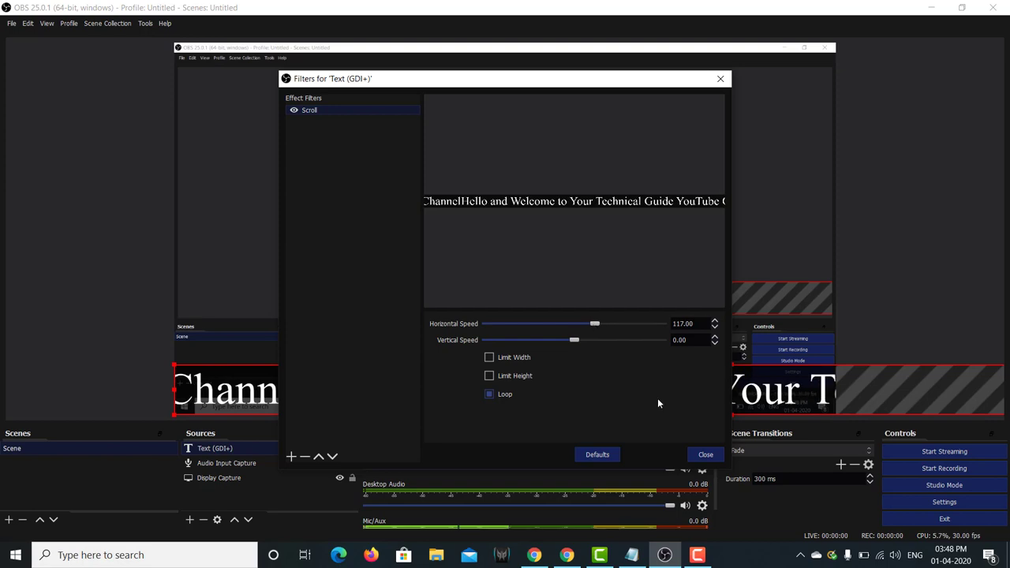
left_click(701, 453)
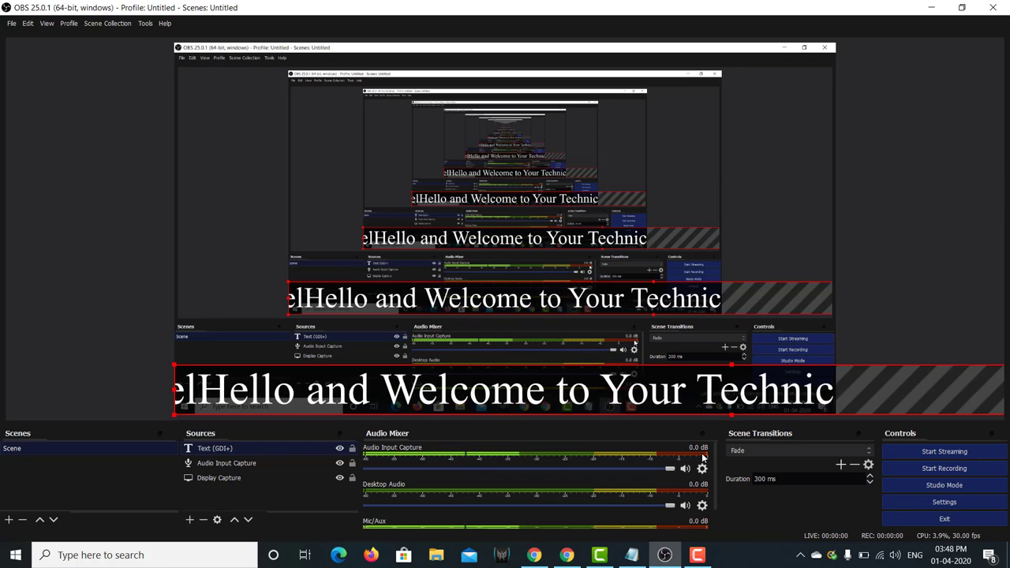
- Add a new Video Capture Device source and configure its video with brightness 24 and contrast 53
left_click(190, 519)
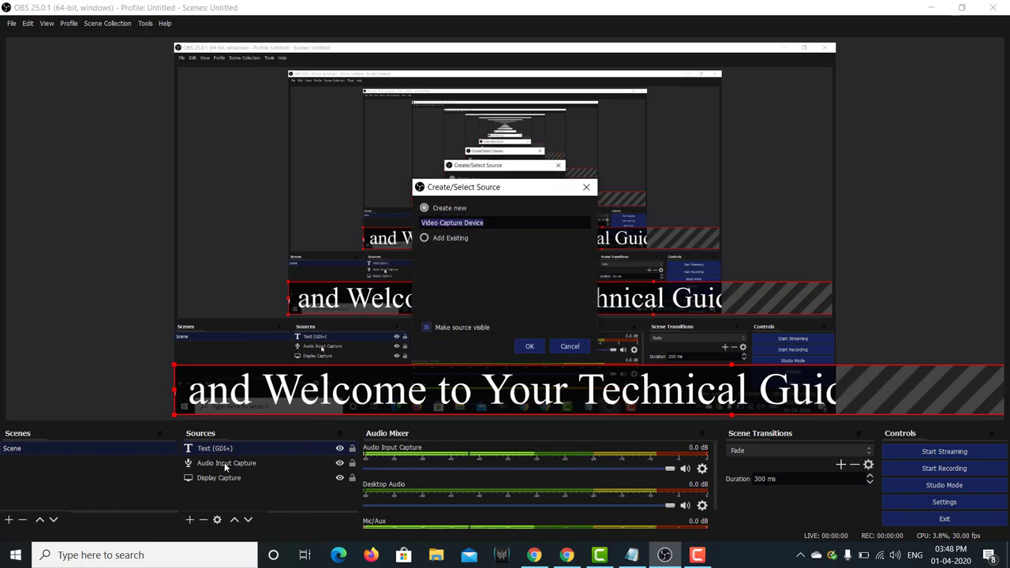
left_click(530, 349)
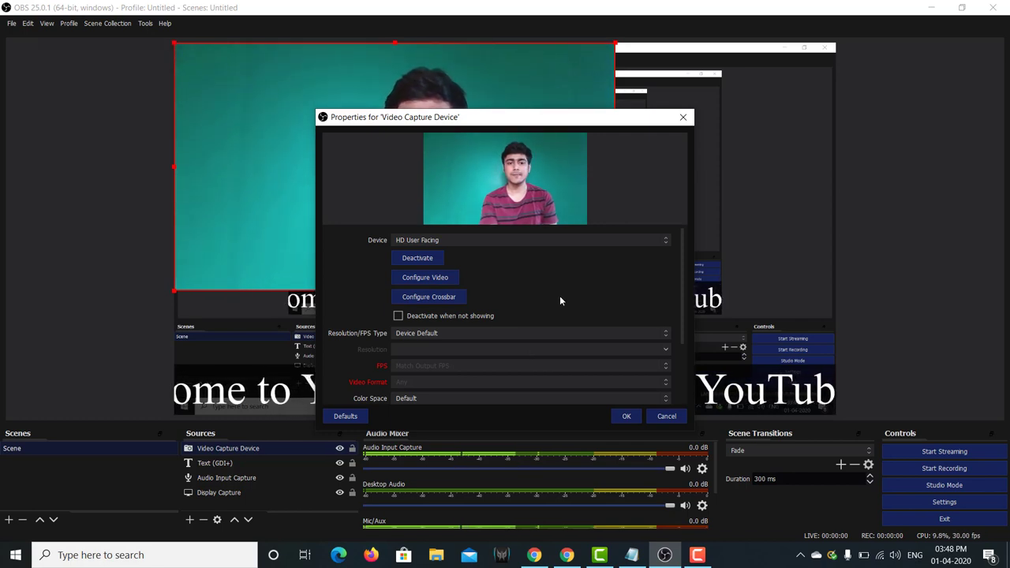
left_click(416, 282)
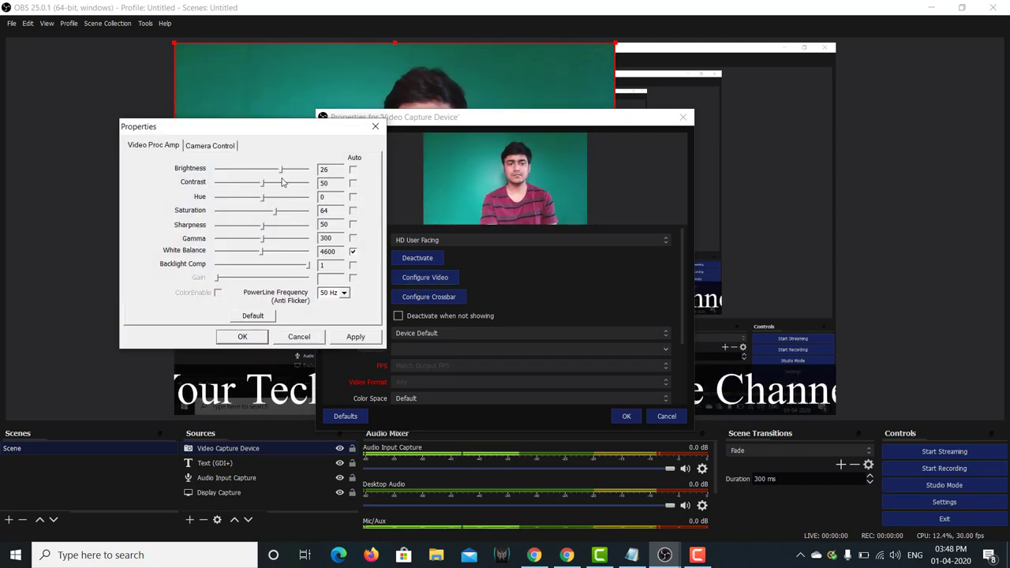
left_click_drag(281, 181, 268, 187)
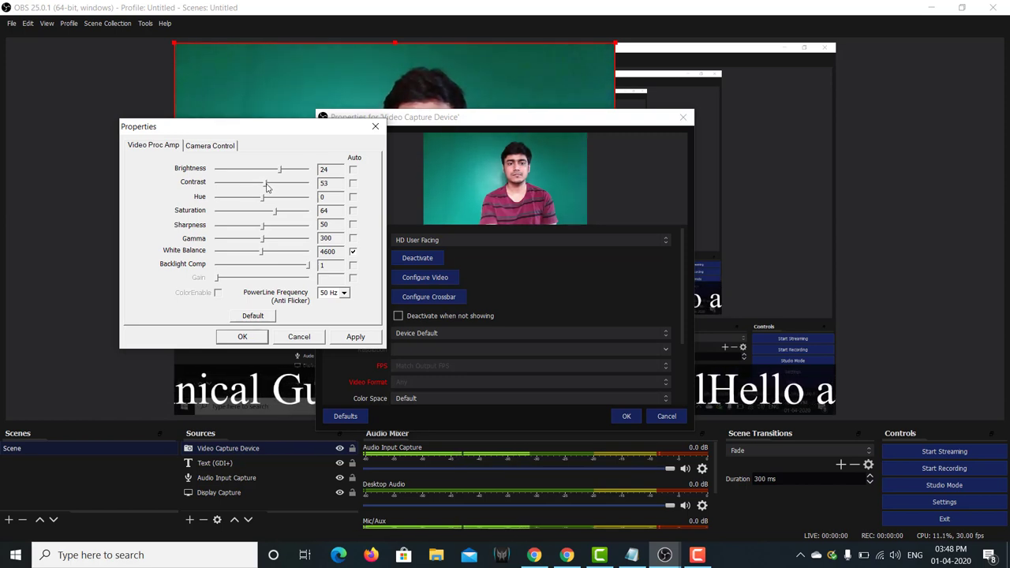
left_click(356, 338)
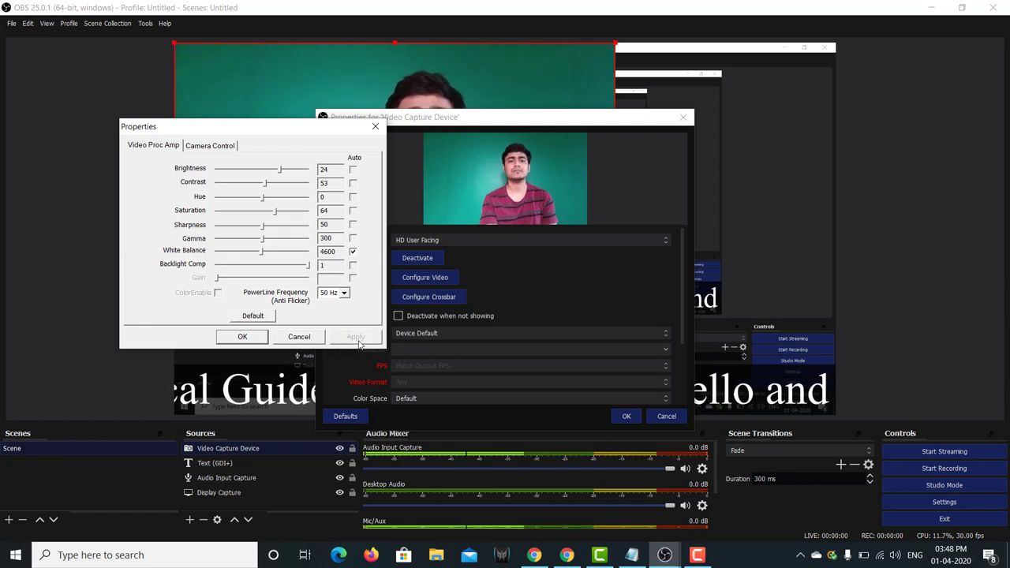
left_click(242, 337)
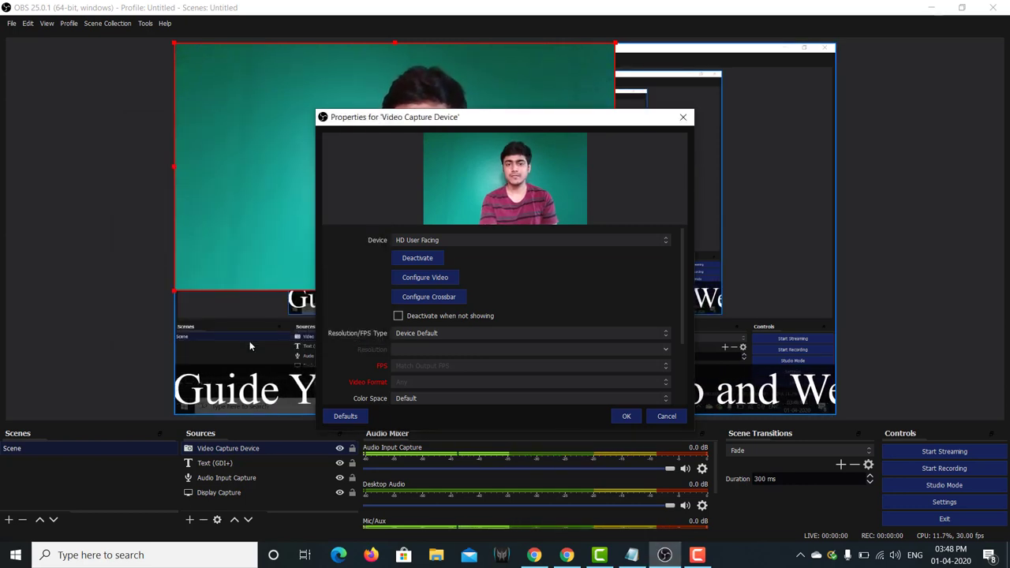
left_click(623, 417)
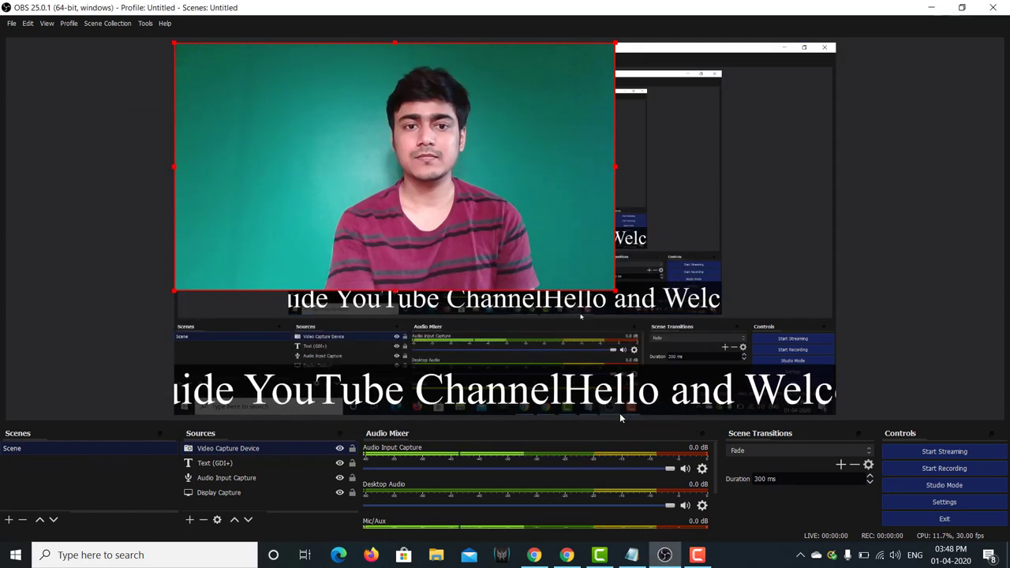
- Shrink the webcam to about half size in the canvas's lower-left corner and order the text source above it
left_click_drag(616, 48, 398, 168)
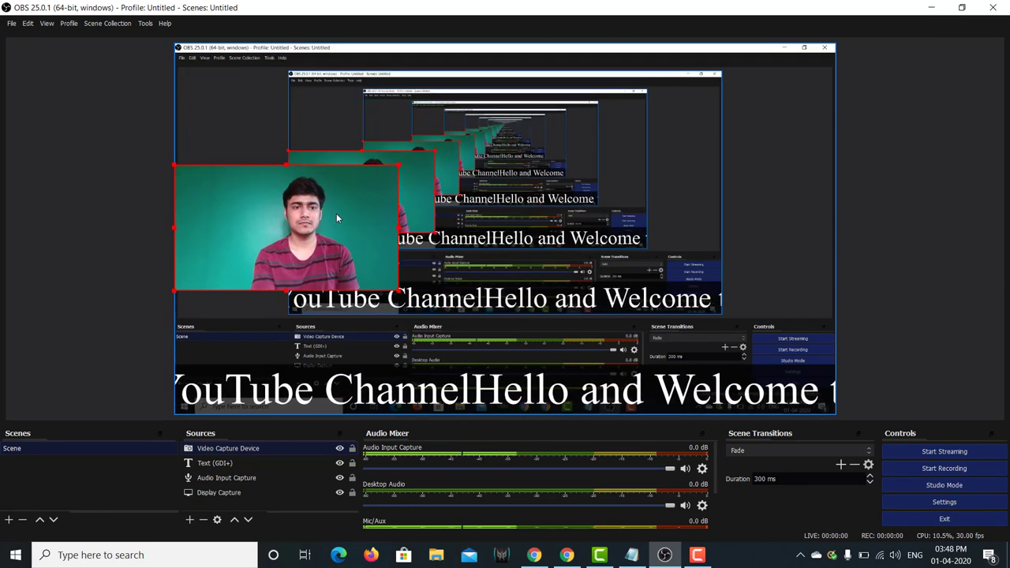
left_click_drag(335, 213, 285, 335)
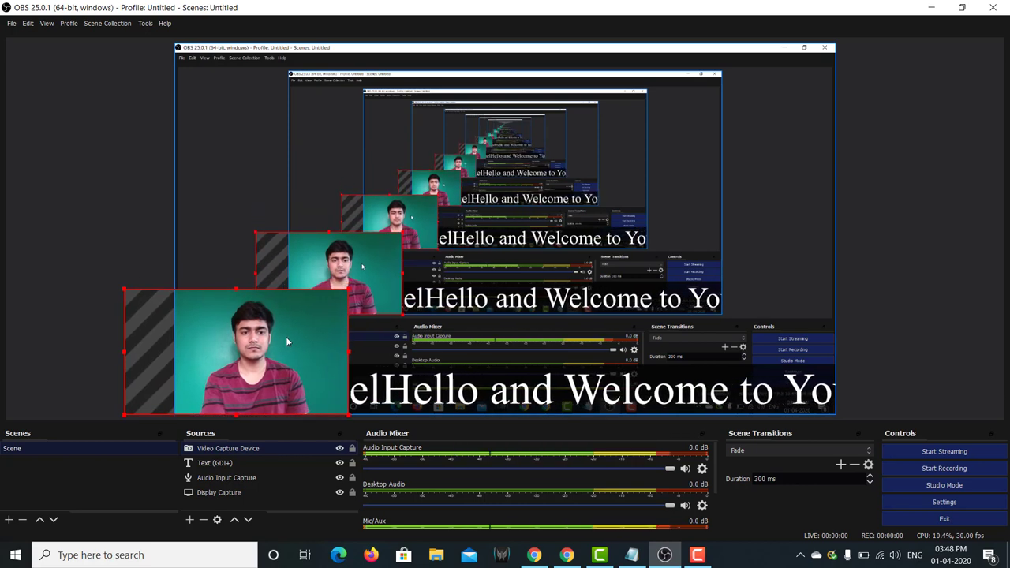
left_click_drag(214, 463, 213, 450)
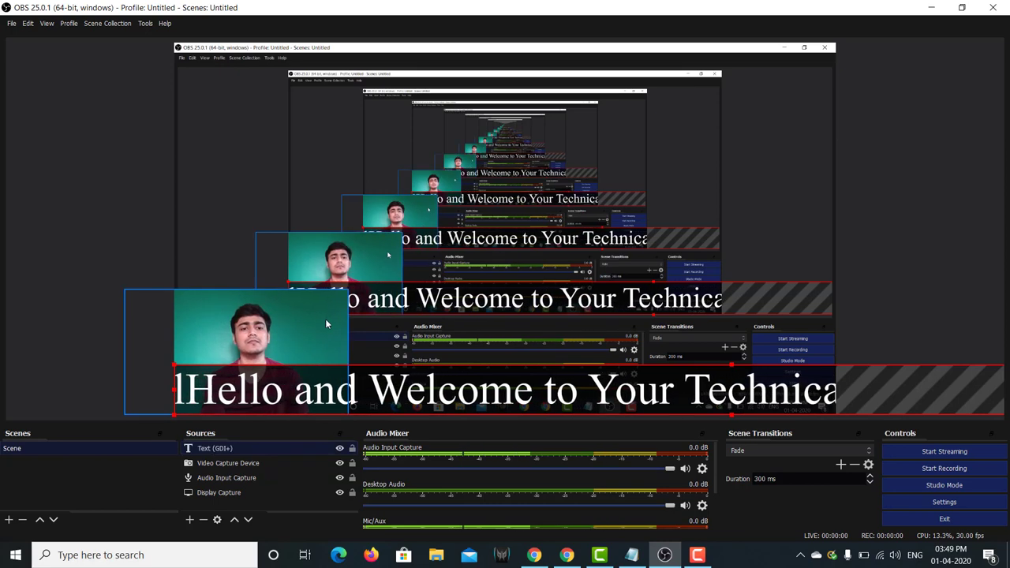
- Shrink the webcam image further and place it at the canvas's left edge, directly above the scrolling text band
left_click_drag(325, 319, 322, 270)
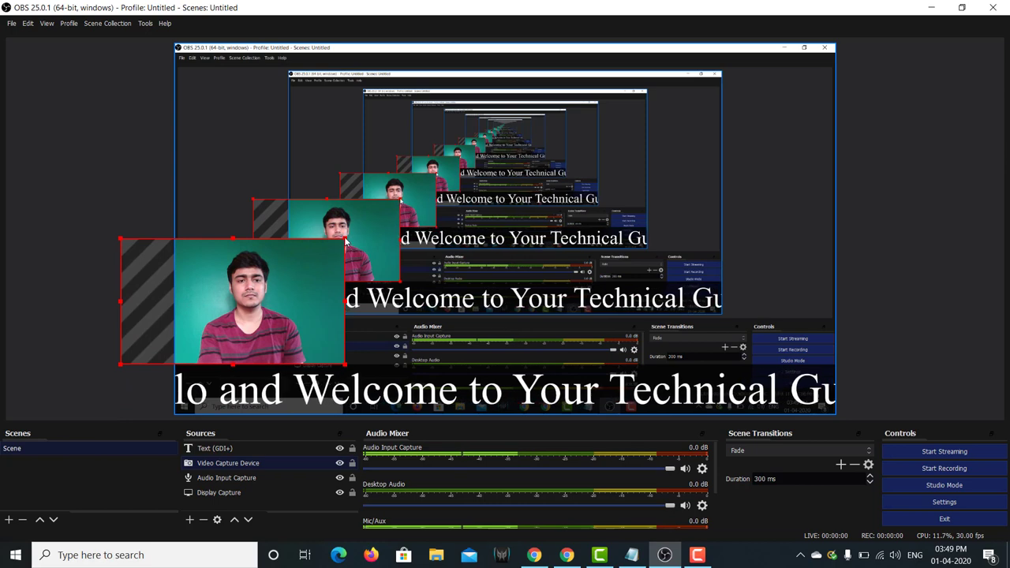
left_click_drag(343, 246, 288, 269)
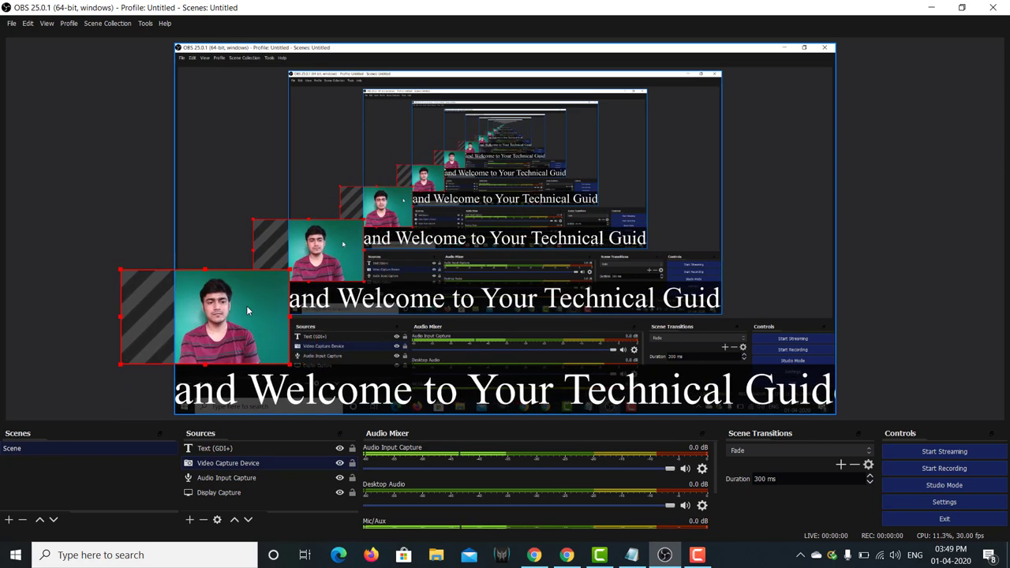
left_click_drag(246, 305, 260, 309)
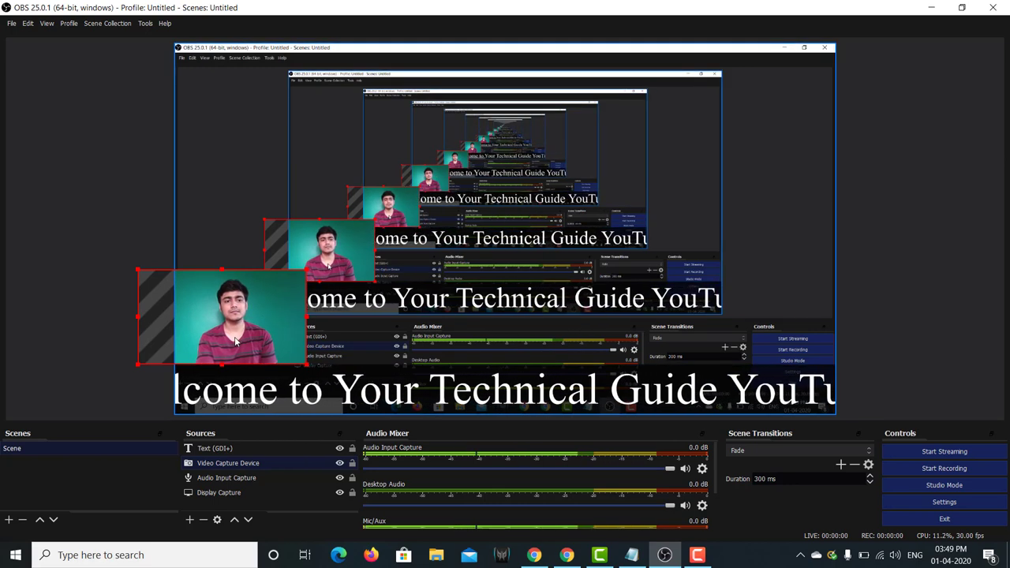
- Add a "Chroma Key" effect filter to the Video Capture Device with similarity 457, and close the filters
right_click(222, 463)
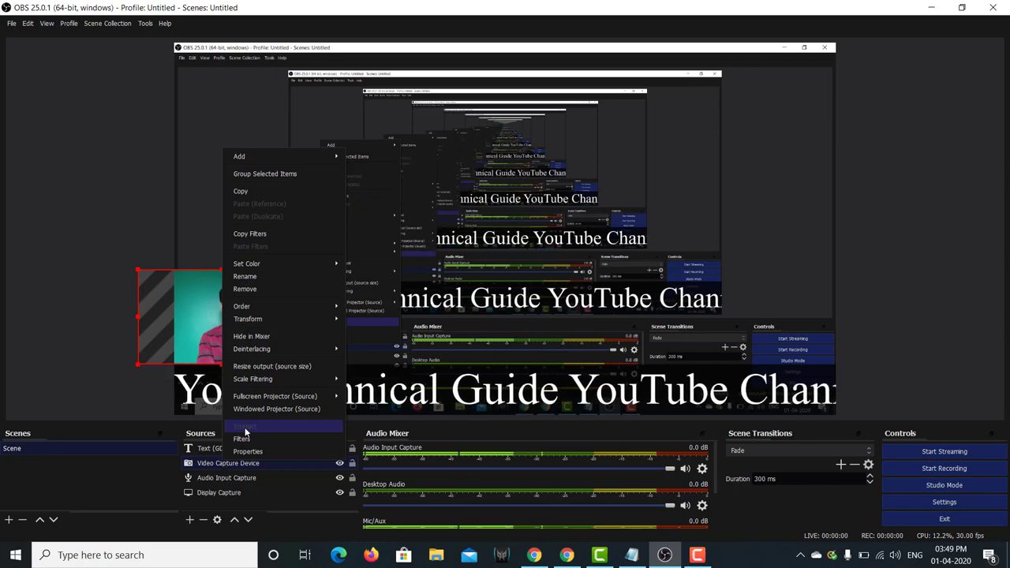
left_click(240, 439)
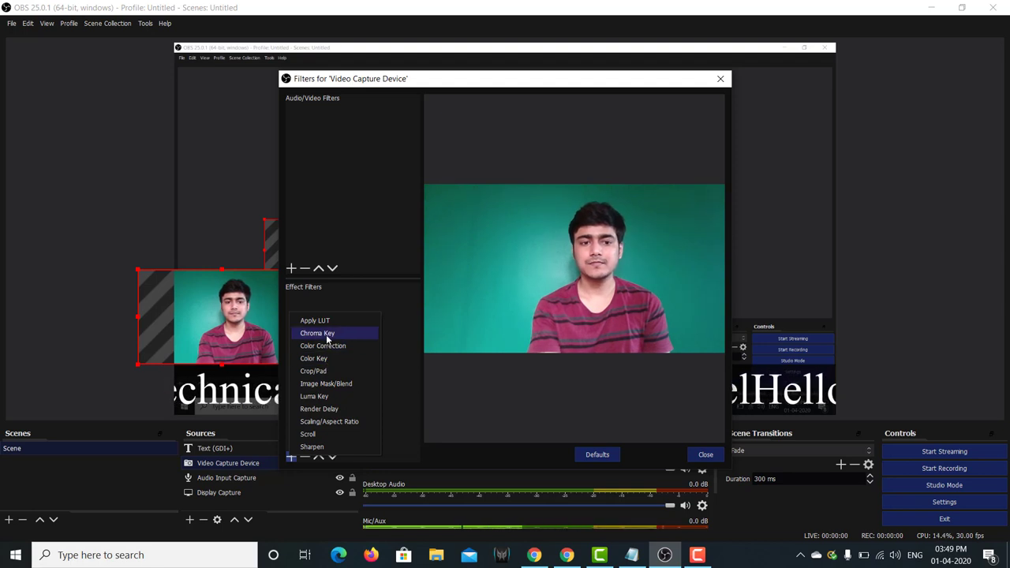
left_click(327, 334)
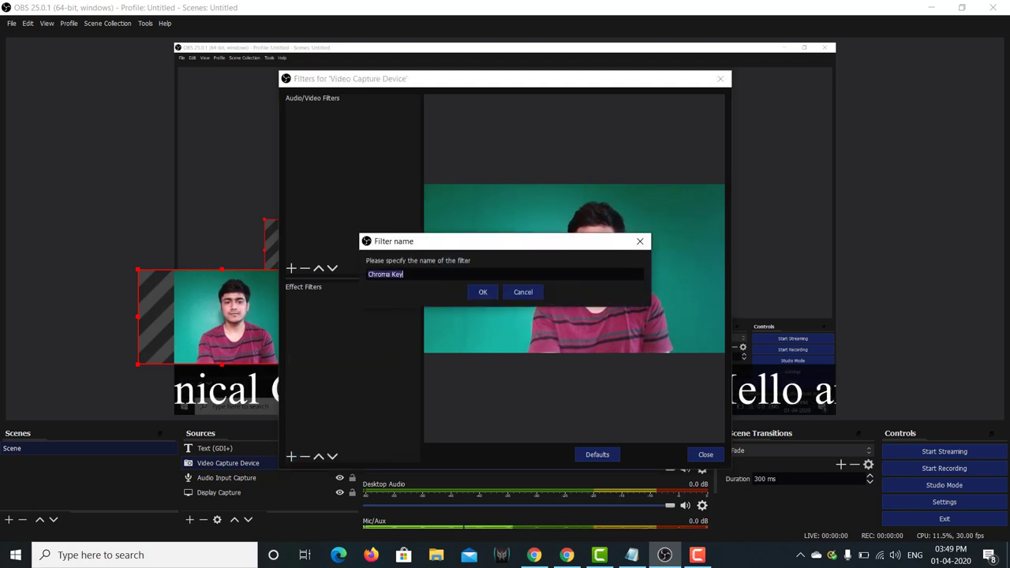
left_click(482, 293)
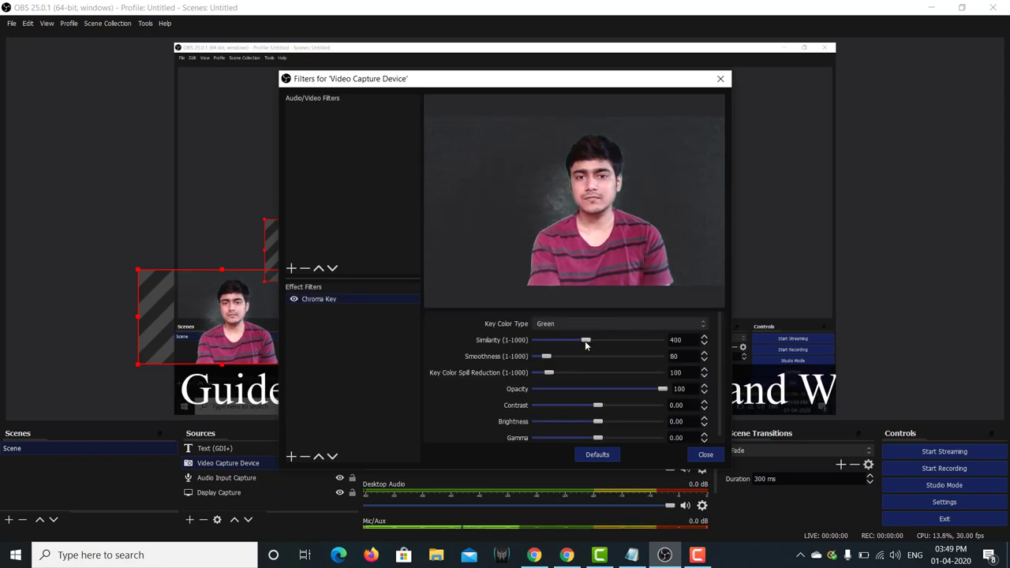
left_click_drag(584, 340, 592, 344)
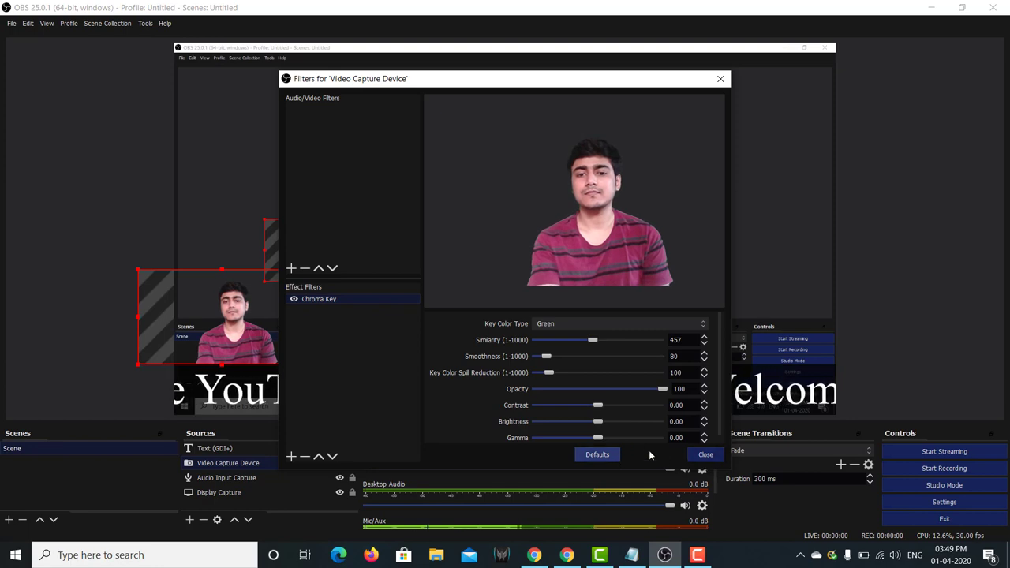
left_click(705, 456)
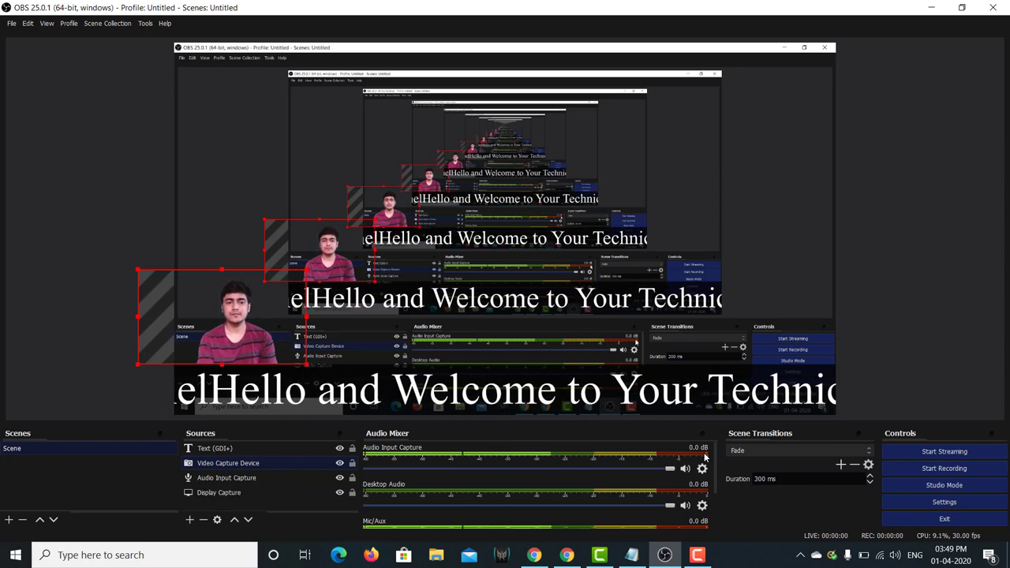
- Try to start recording with the current output settings and dismiss the resulting dialog
left_click(943, 469)
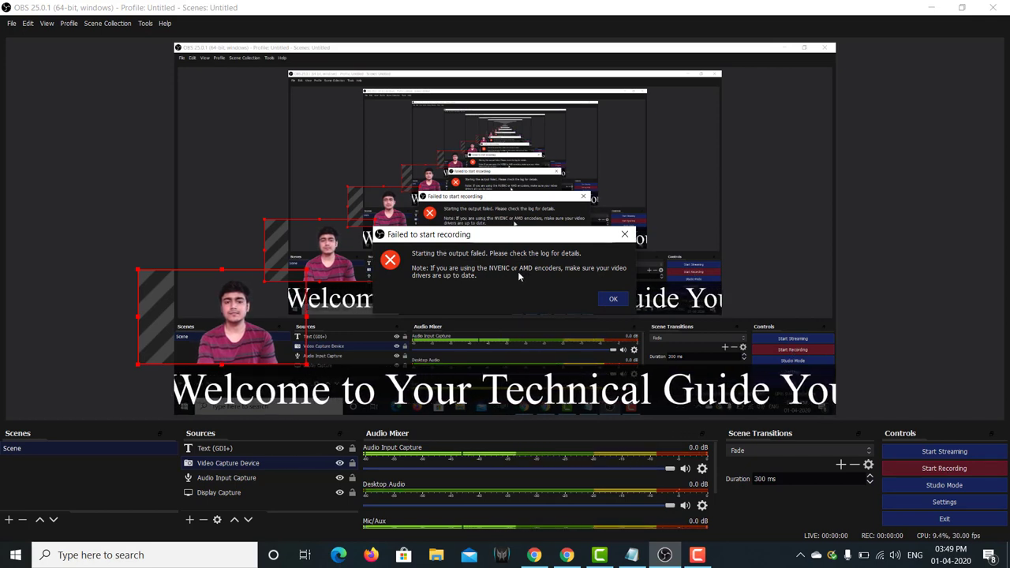
left_click(613, 301)
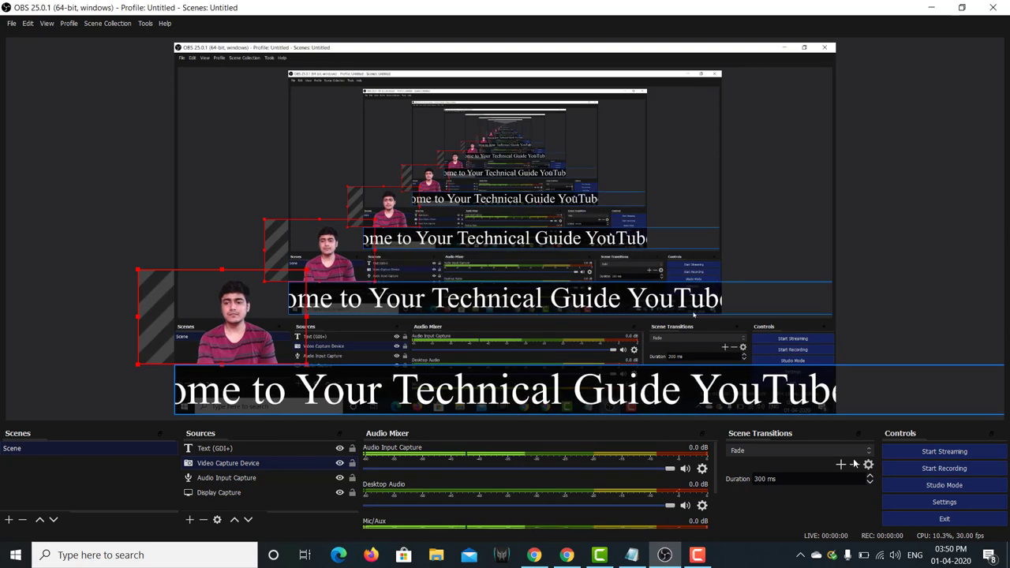
- Set the streaming encoder to Hardware (QSV) and the recording quality to High Quality, Medium File Size, and accept the output settings
left_click(913, 507)
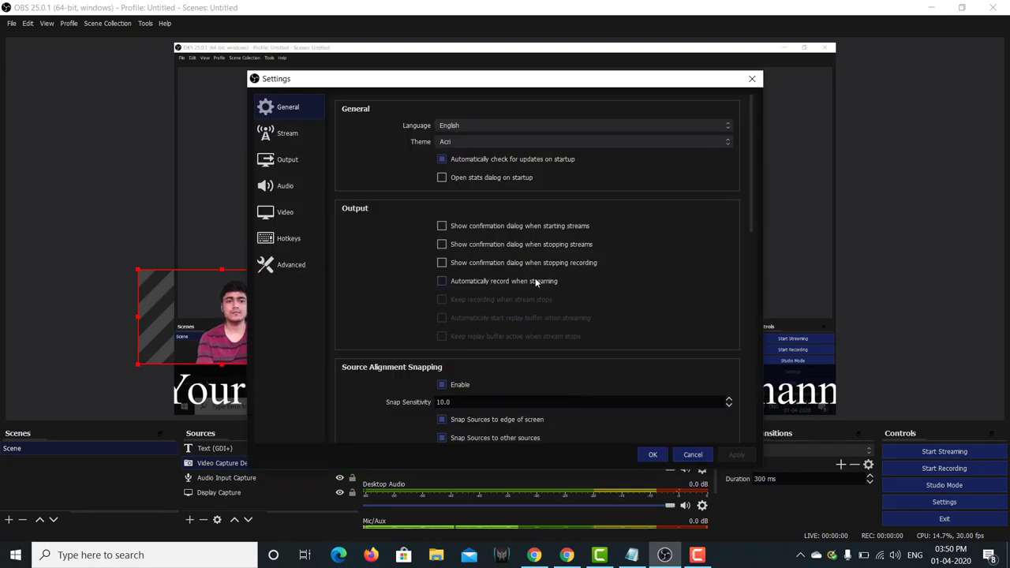
left_click(286, 160)
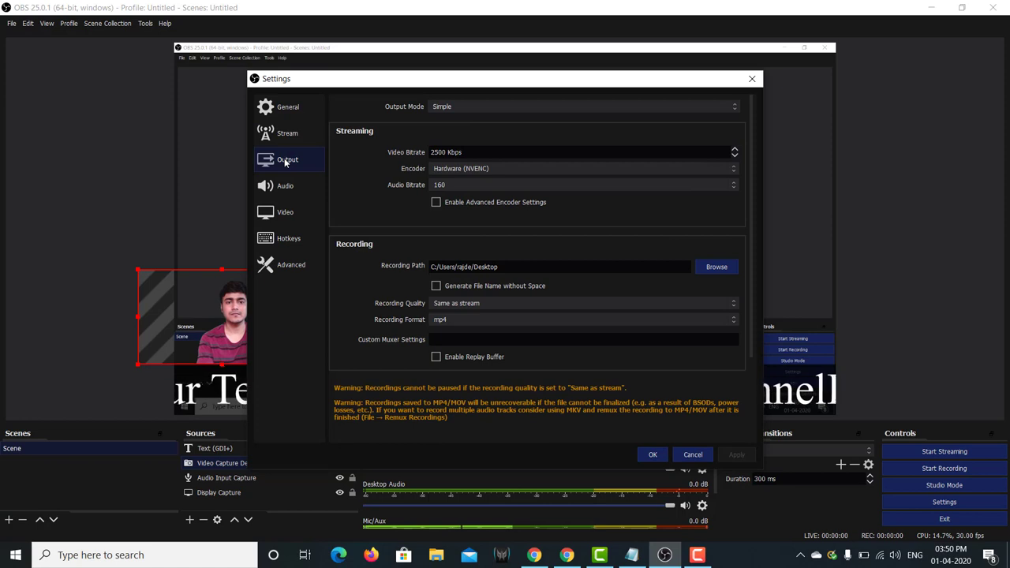
left_click(499, 168)
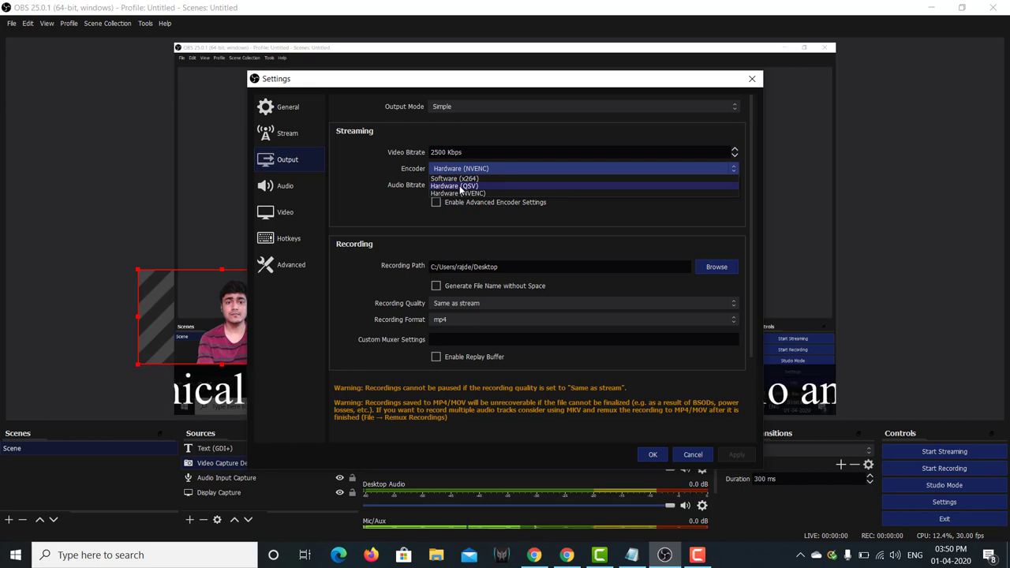
left_click(460, 187)
left_click(461, 169)
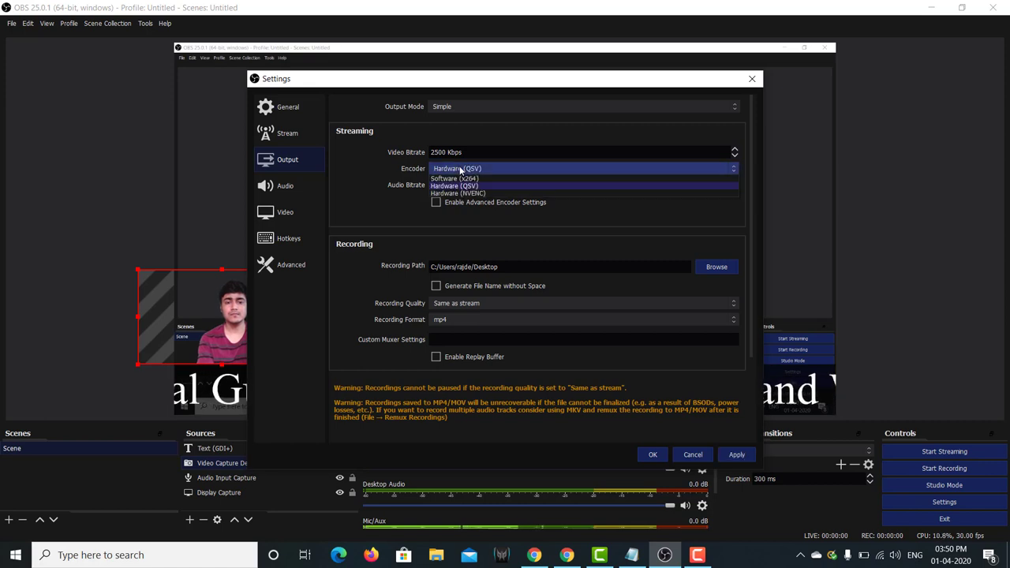
left_click(461, 168)
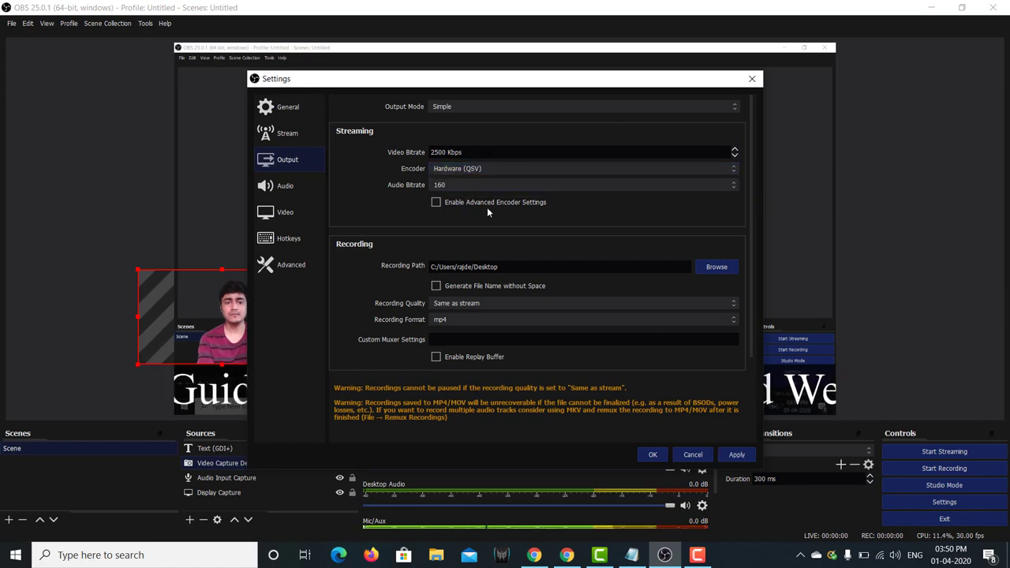
left_click(483, 305)
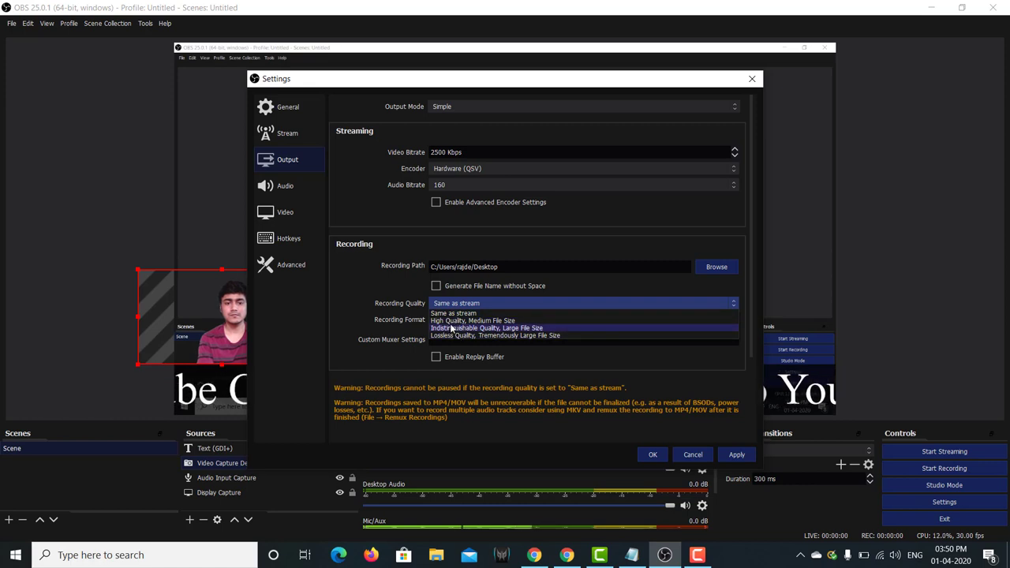
left_click(451, 321)
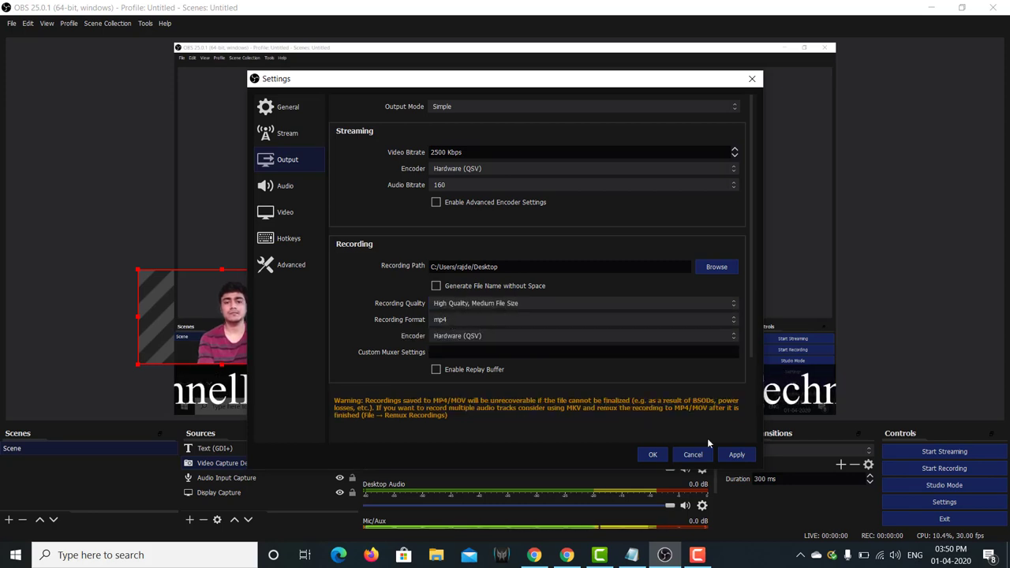
left_click(661, 460)
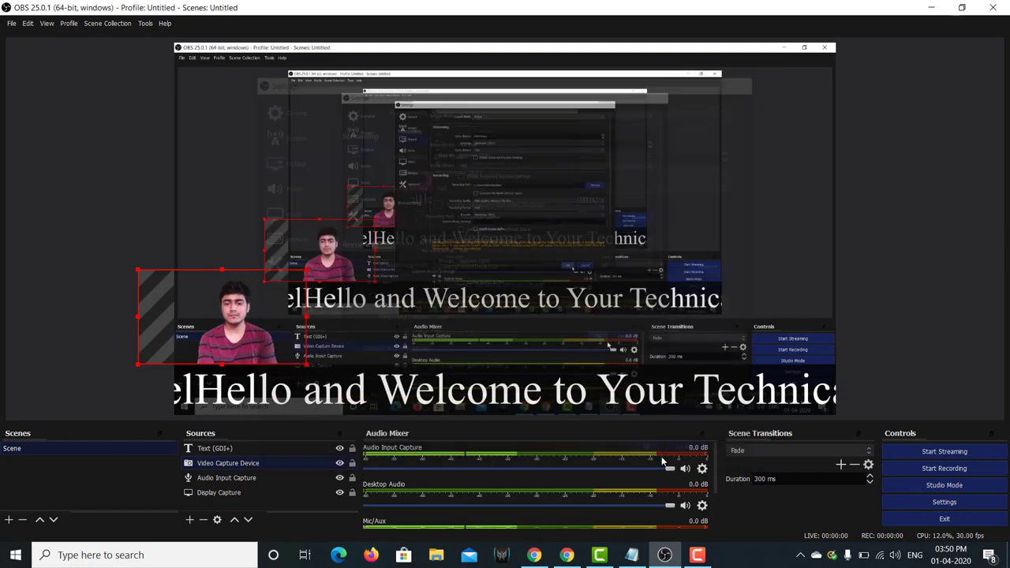
- Start recording the scene
left_click(940, 467)
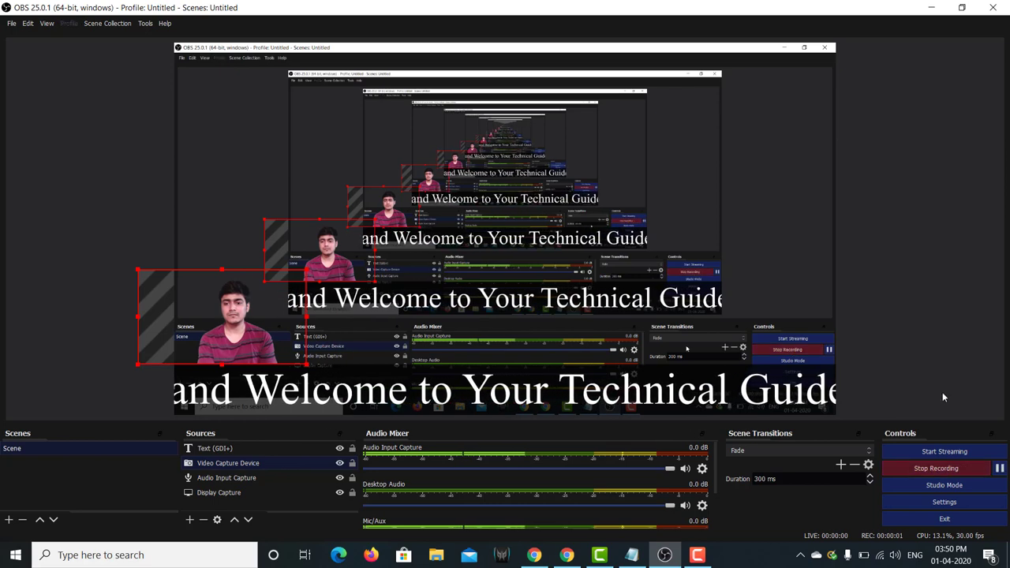
- Switch to Chrome and load youtube.com in a new tab as content for the test recording
left_click(567, 556)
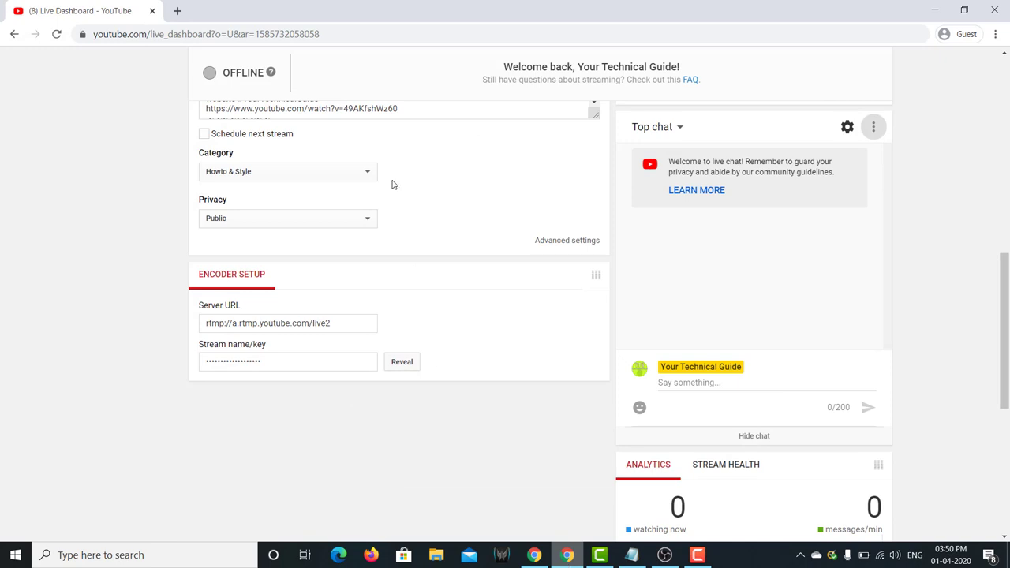
left_click(178, 11)
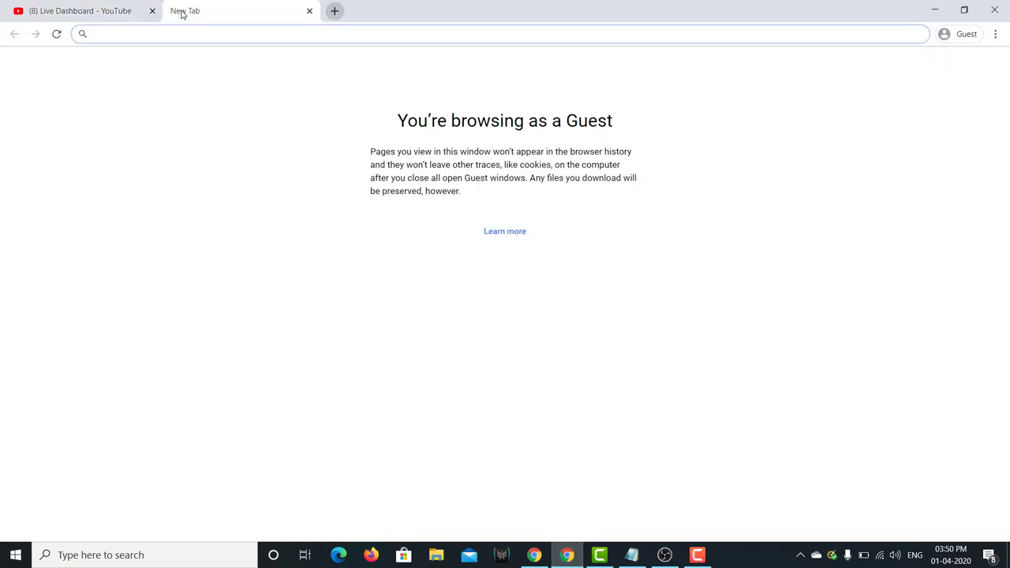
type("you")
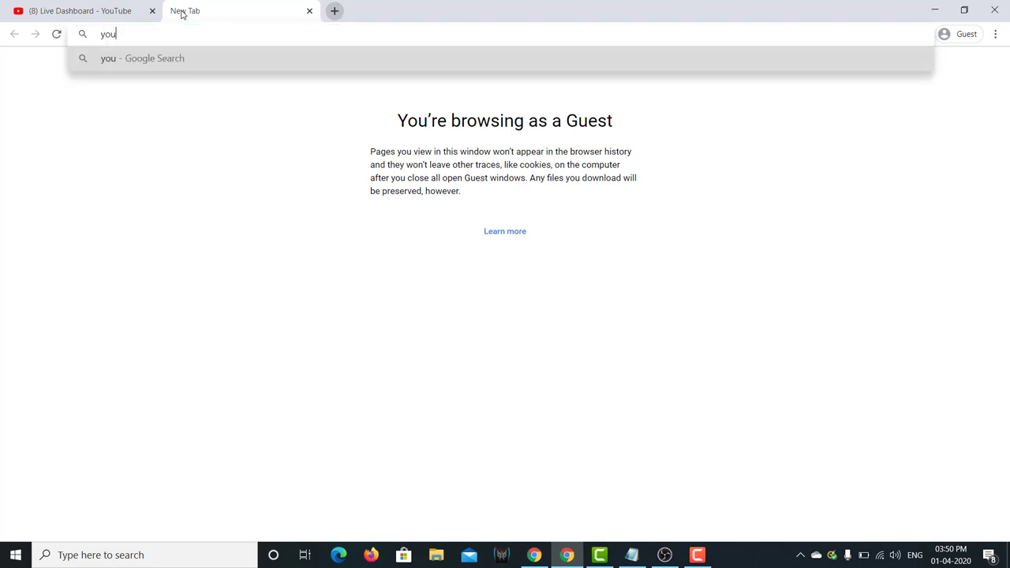
type("tube.com")
key("Return")
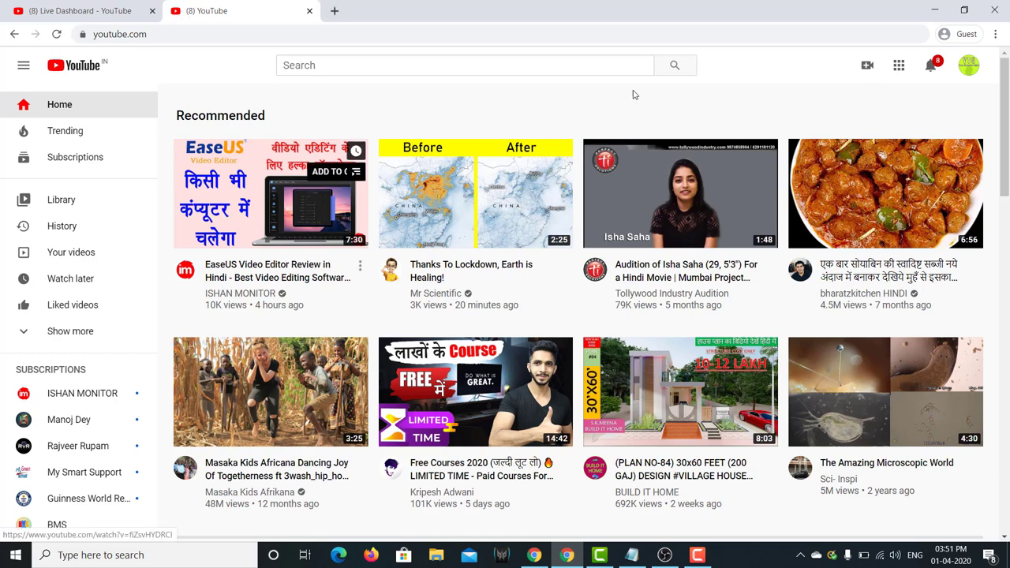
- Minimize the browser and stop the recording in OBS Studio
left_click(933, 11)
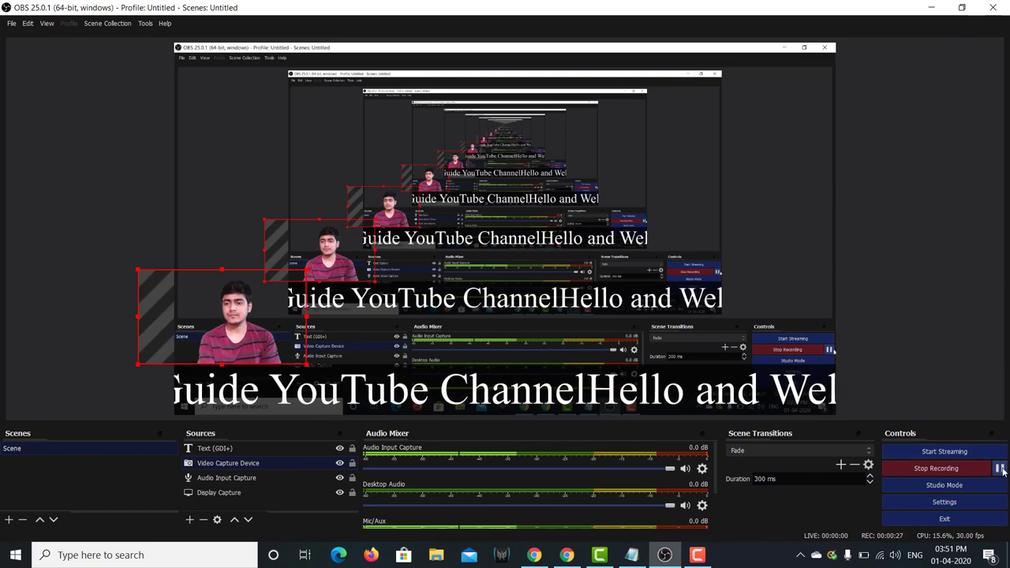
left_click(935, 472)
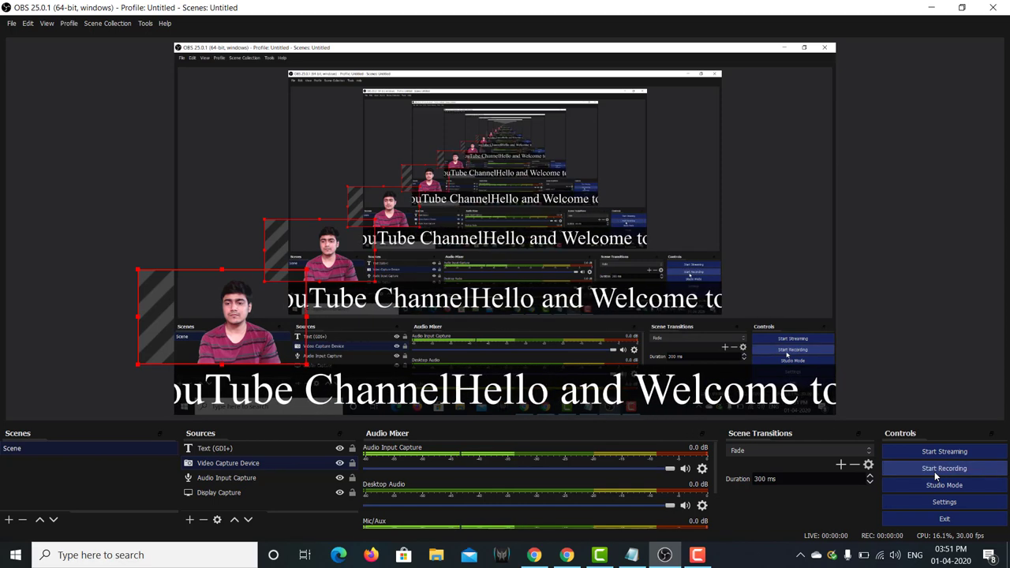
left_click(931, 10)
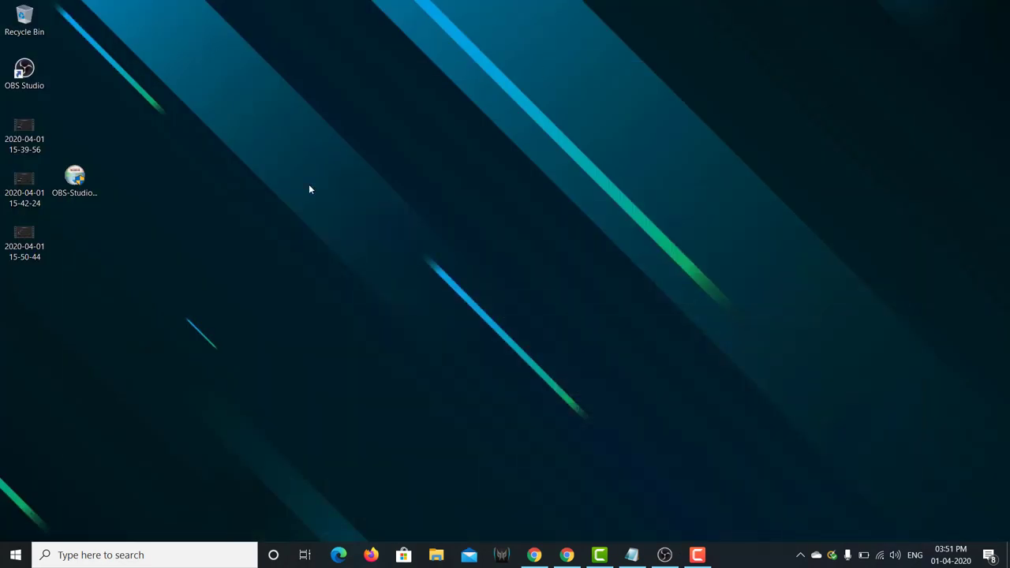
double_click(24, 236)
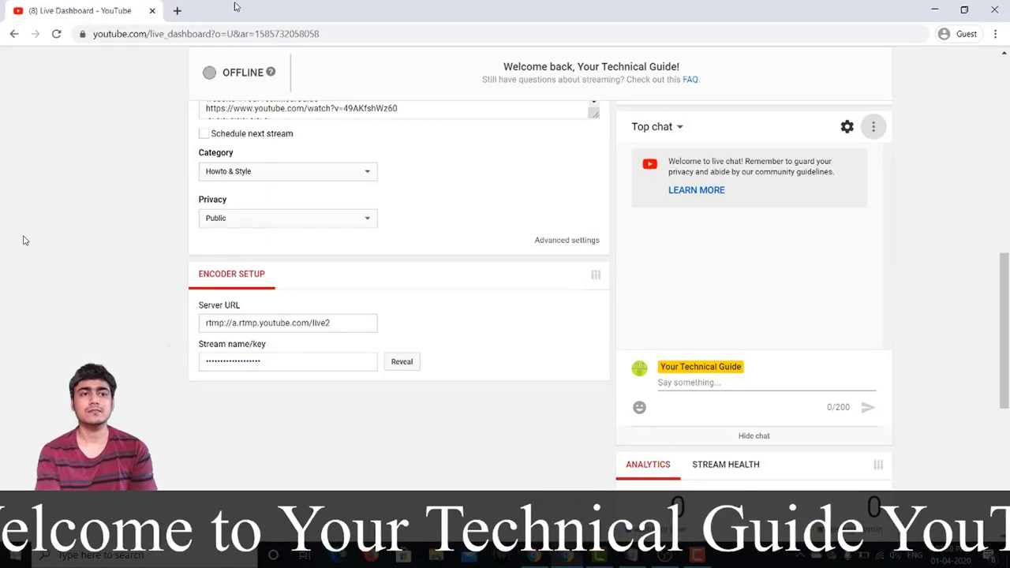
left_click(178, 11)
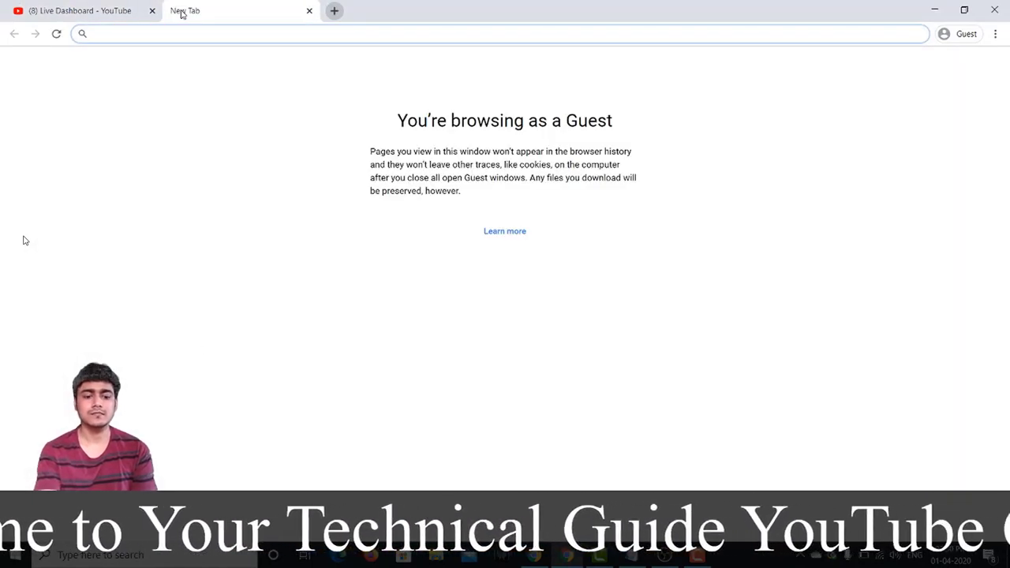
type("youtube.")
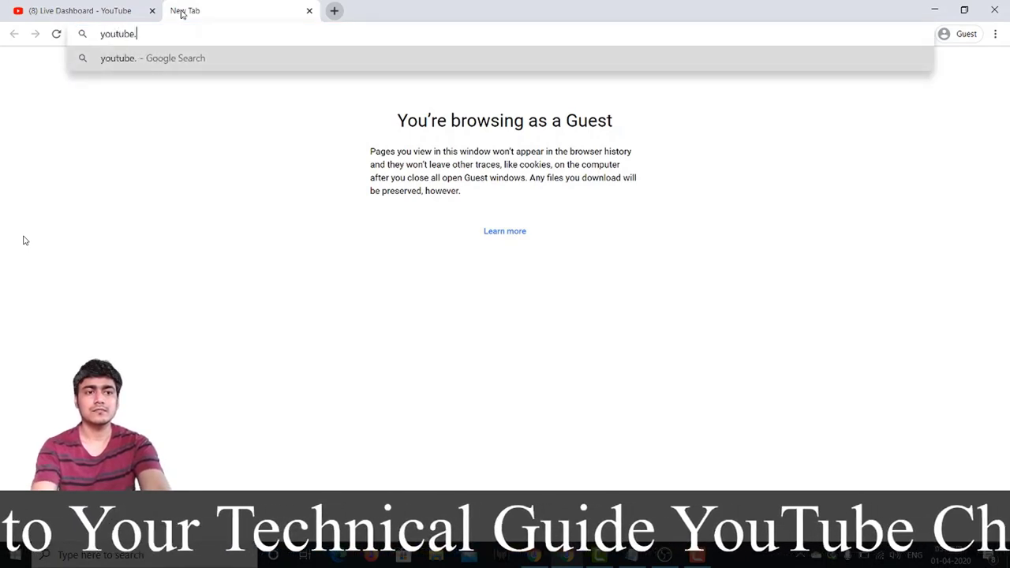
type("com")
key("Return")
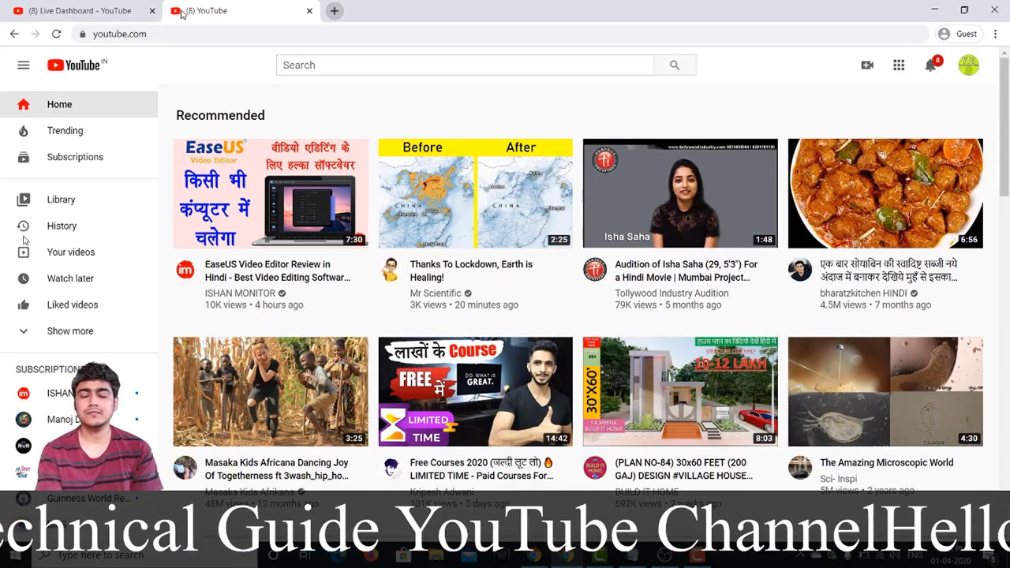
left_click(930, 11)
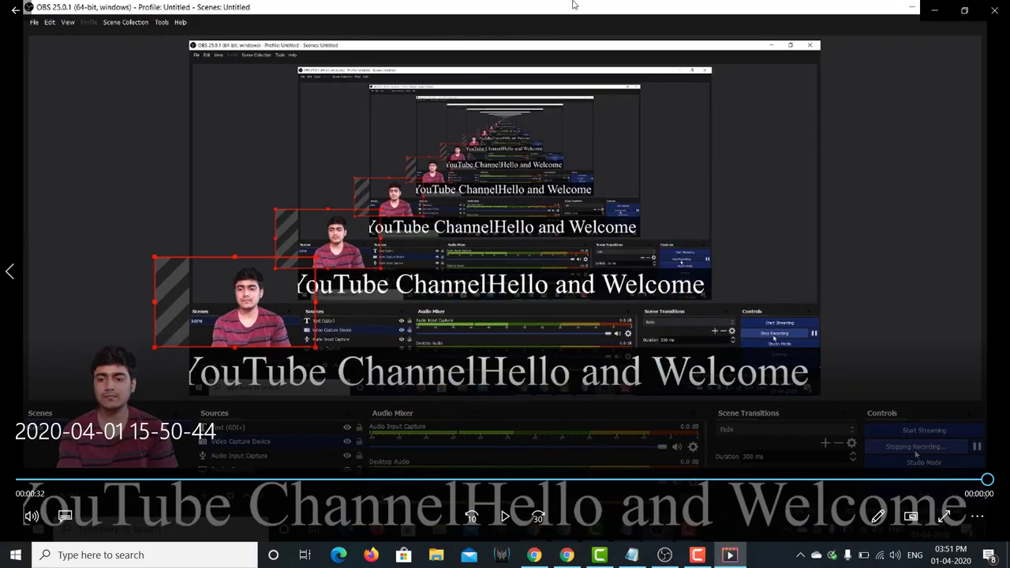
left_click(995, 10)
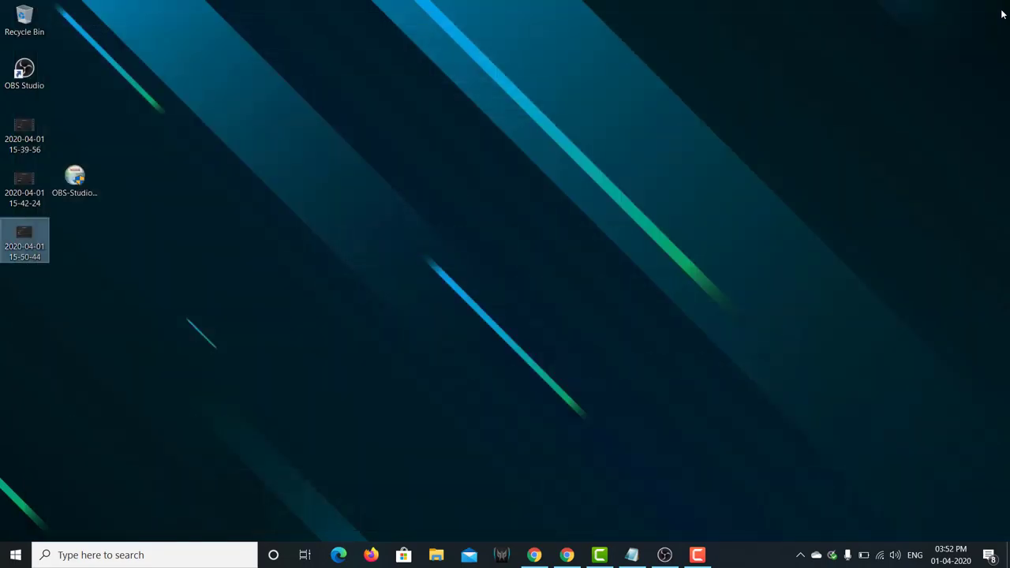
- Switch back to OBS Studio and exit the program
left_click(664, 554)
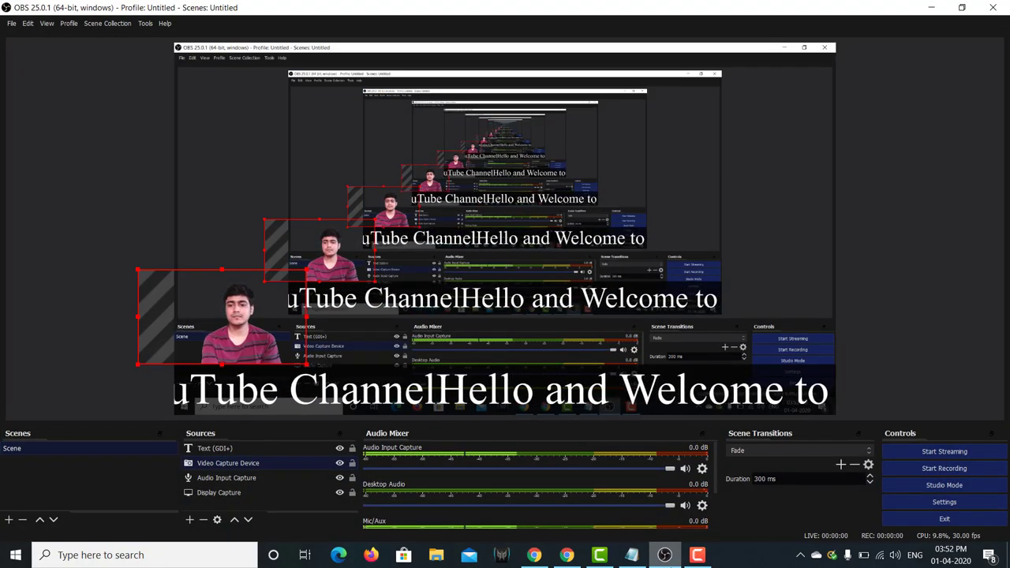
left_click(930, 516)
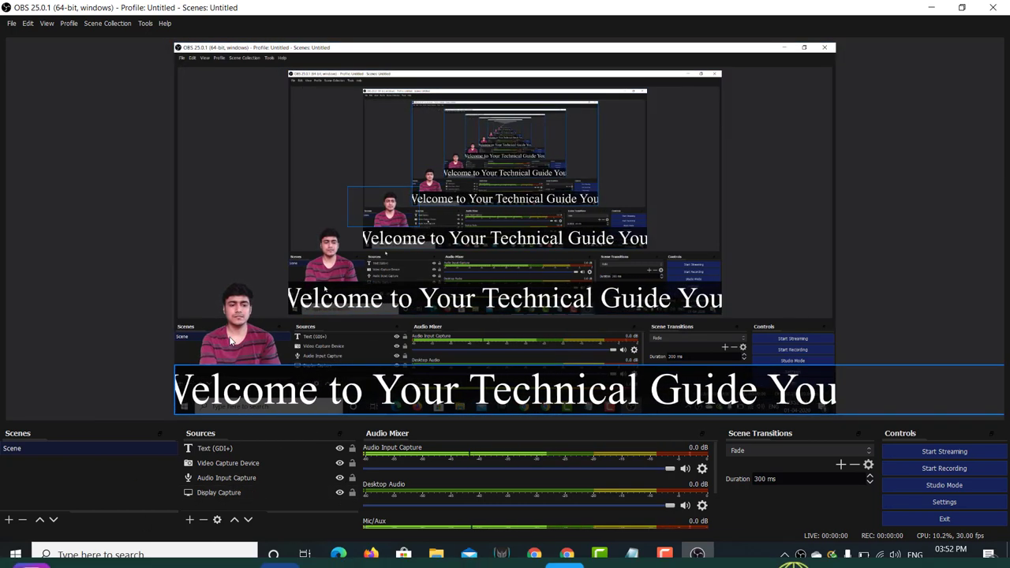
- Remove the Video Capture Device source from the scene and confirm the removal
left_click(228, 465)
right_click(228, 465)
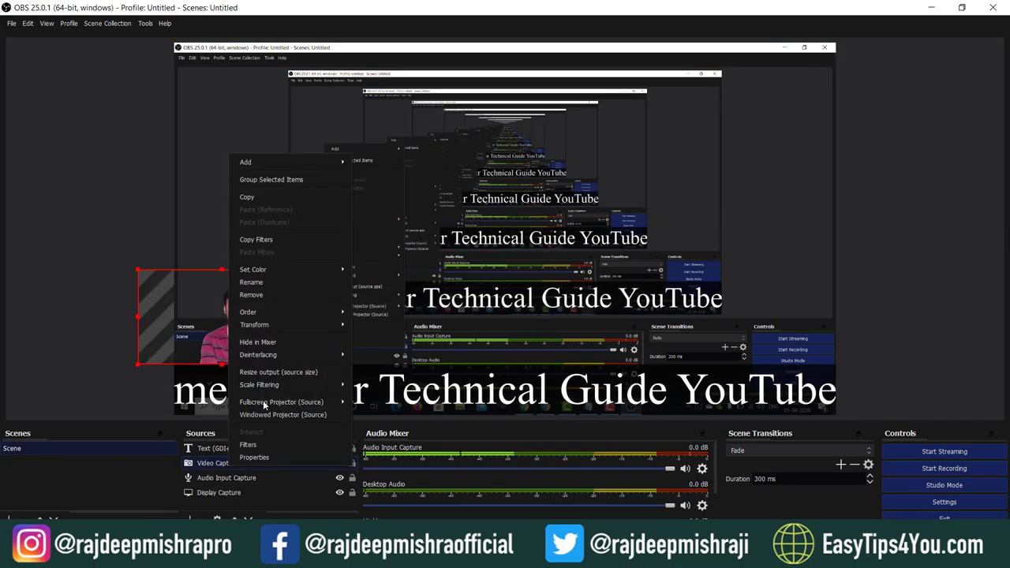
left_click(265, 295)
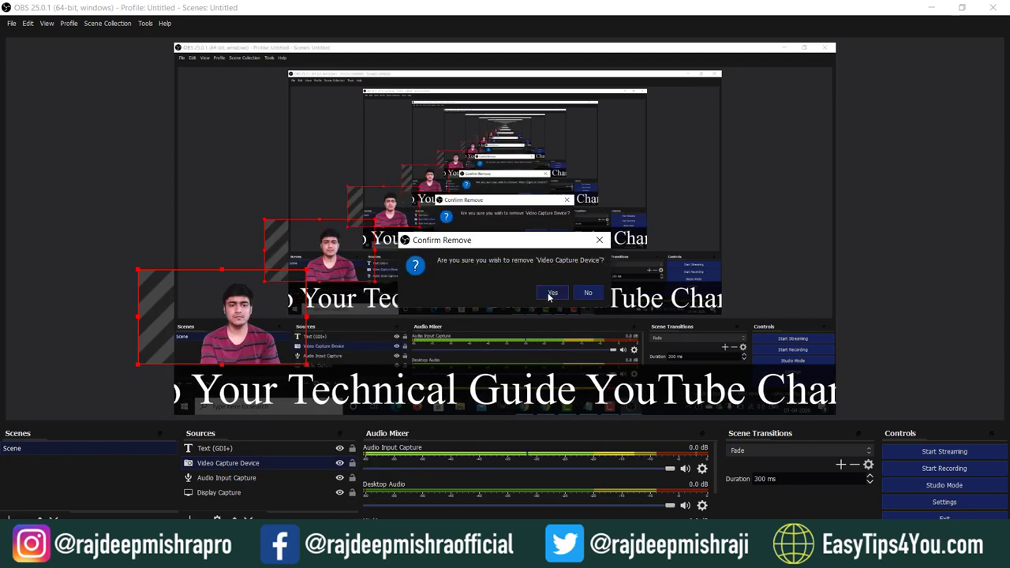
left_click(577, 380)
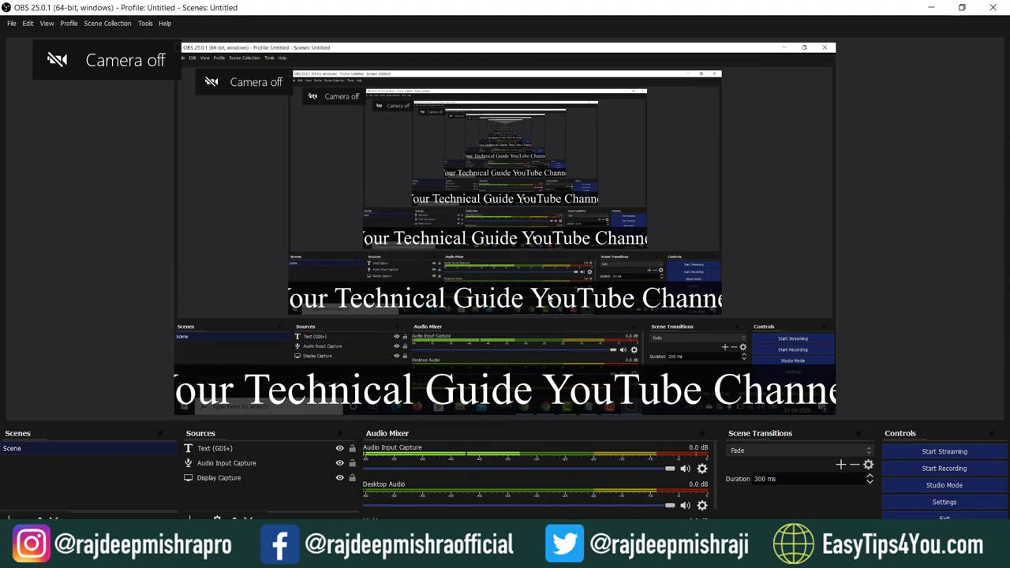
- Remove the Text (GDI+) source from the scene and confirm the removal
left_click(249, 448)
right_click(249, 447)
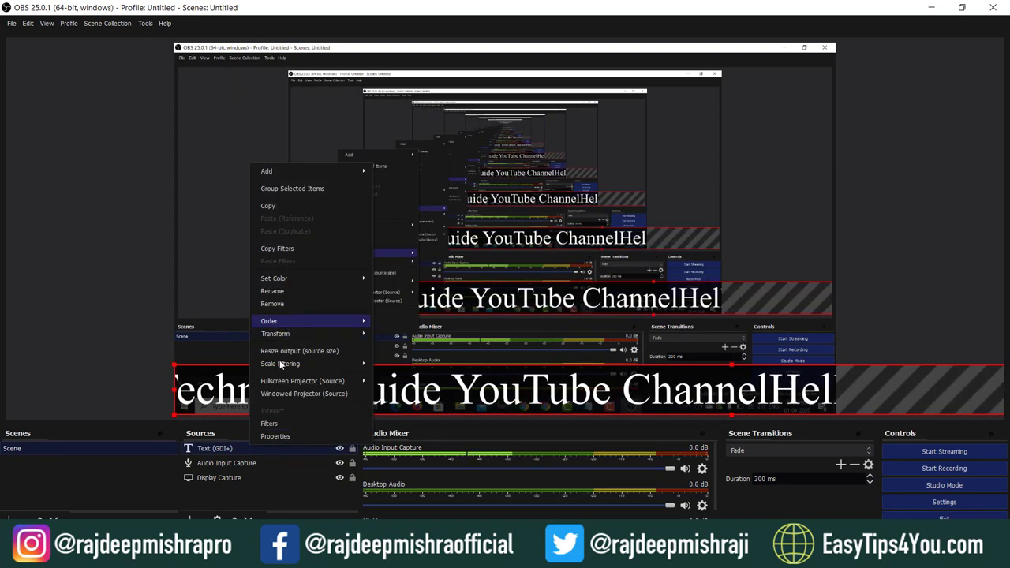
left_click(282, 302)
left_click(538, 292)
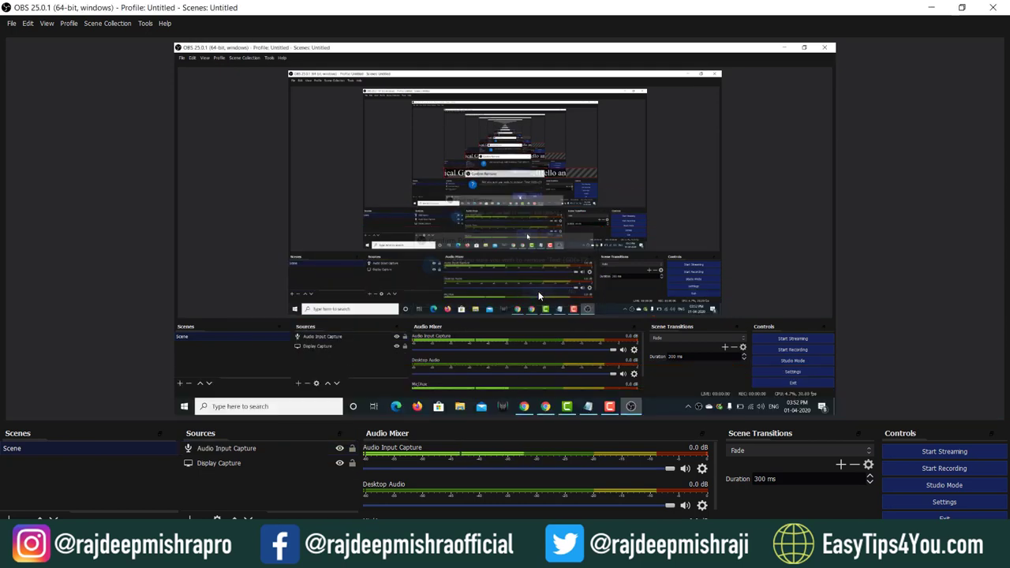